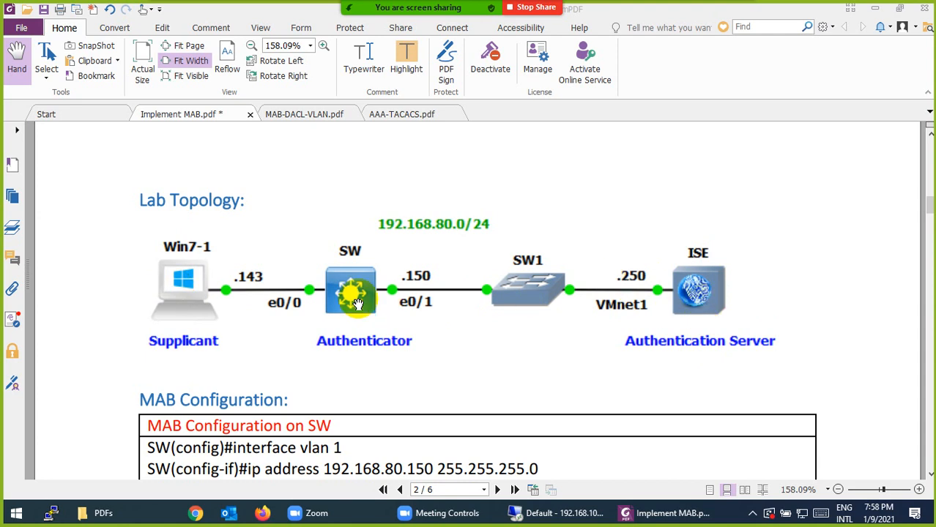
Highlight the mab command under interface ethernet 0/0 in the MAB configuration table.
{"action": "scroll", "coordinate": [340, 289], "scroll_direction": "down", "scroll_amount": 1}
{"action": "scroll", "coordinate": [285, 264], "scroll_direction": "down", "scroll_amount": 10}
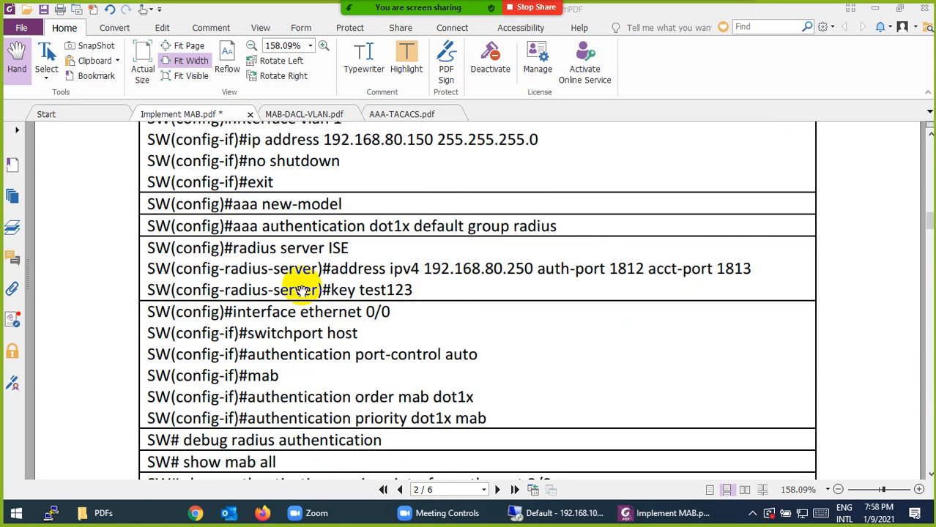
{"action": "left_click_drag", "start_coordinate": [282, 252], "coordinate": [246, 252]}
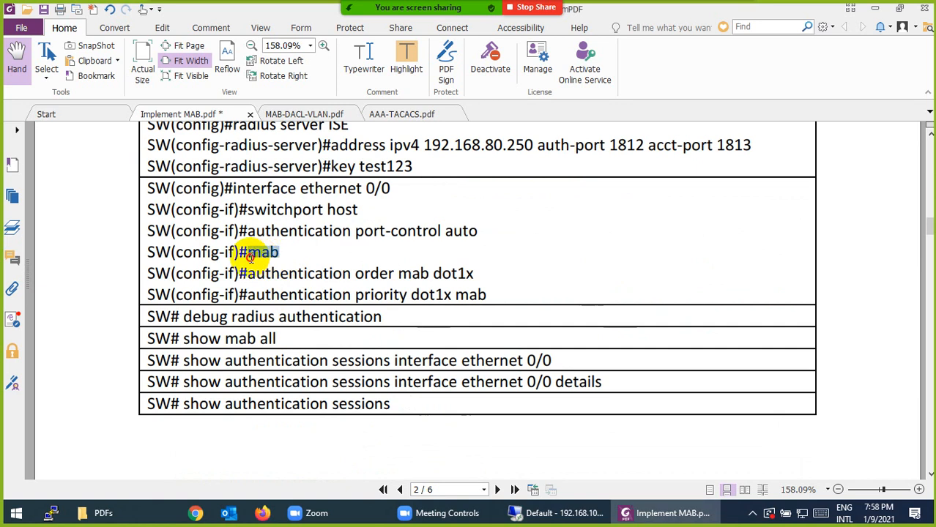
{"action": "left_click", "coordinate": [402, 60]}
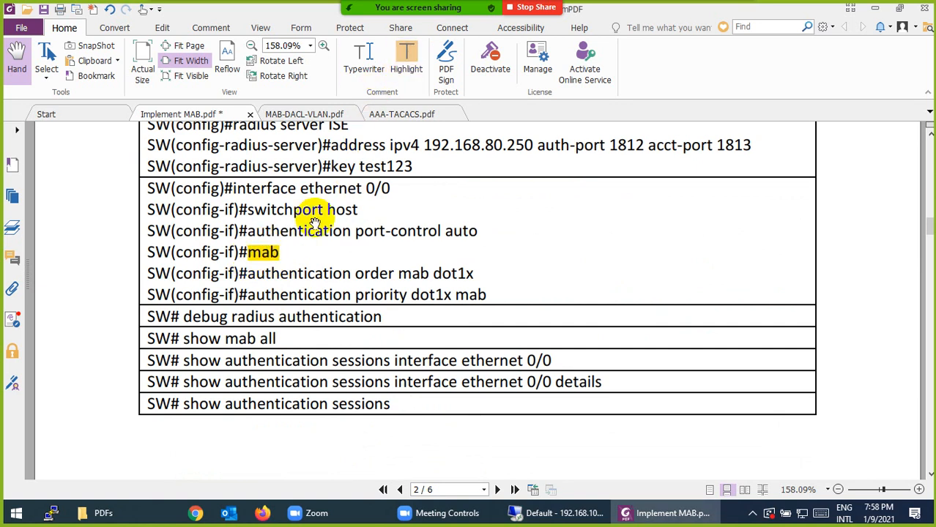
Review the switch's MAB configuration commands and compare them with the lab topology diagram in the PDF.
{"action": "left_click_drag", "start_coordinate": [364, 212], "coordinate": [325, 216]}
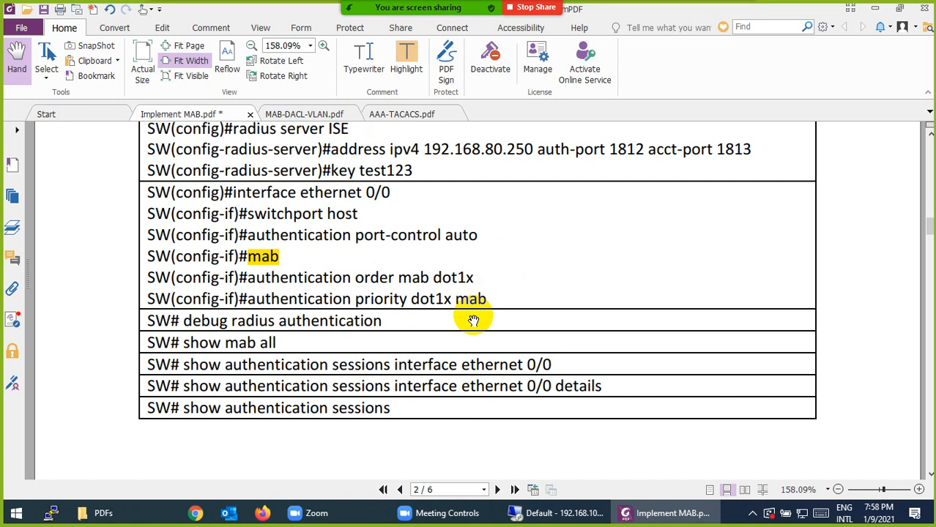
{"action": "scroll", "coordinate": [473, 320], "scroll_direction": "up", "scroll_amount": 3}
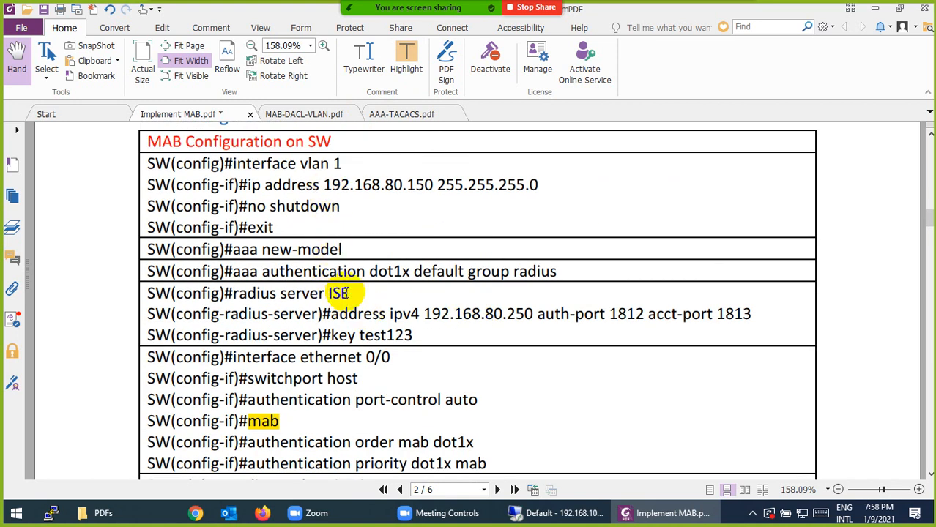
{"action": "scroll", "coordinate": [308, 307], "scroll_direction": "down", "scroll_amount": 2}
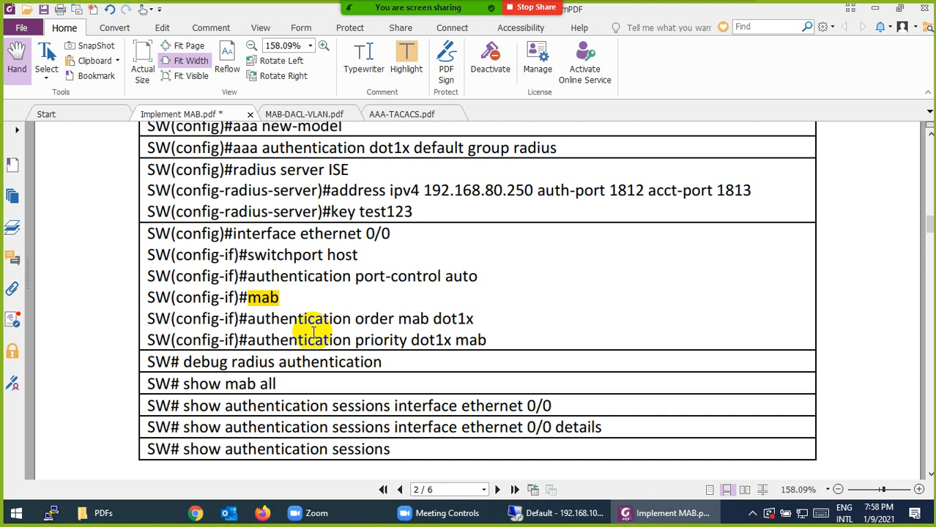
{"action": "scroll", "coordinate": [315, 332], "scroll_direction": "up", "scroll_amount": 7}
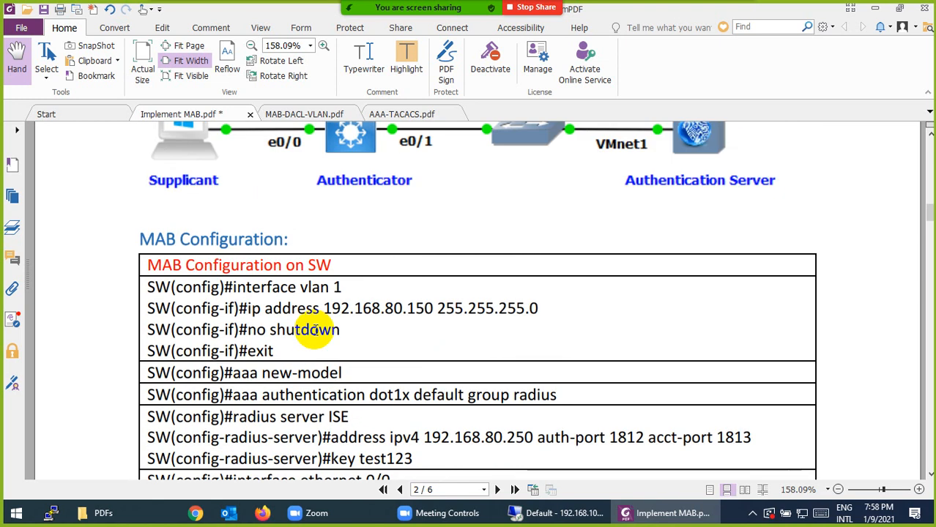
{"action": "scroll", "coordinate": [230, 227], "scroll_direction": "up", "scroll_amount": 2}
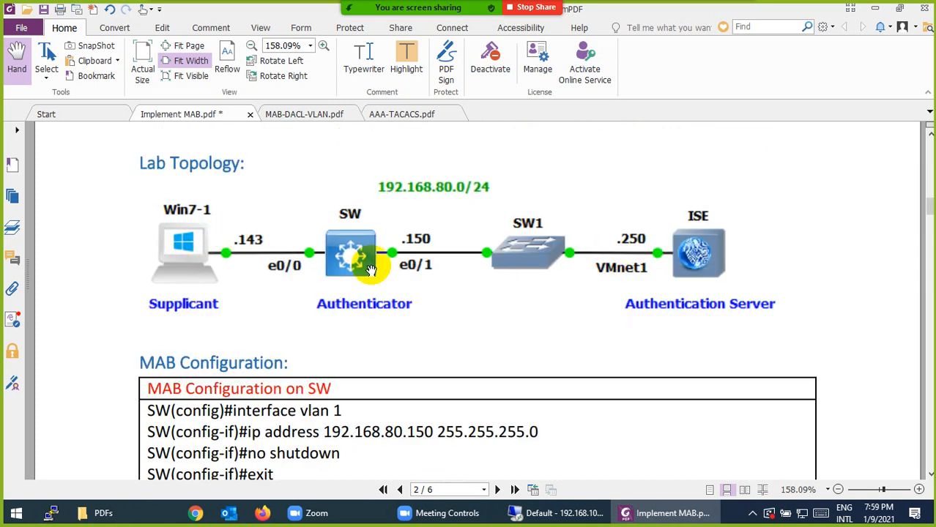
Switch to the EVE topology in the remote desktop session and start the SW and Win nodes.
{"action": "left_click", "coordinate": [553, 512]}
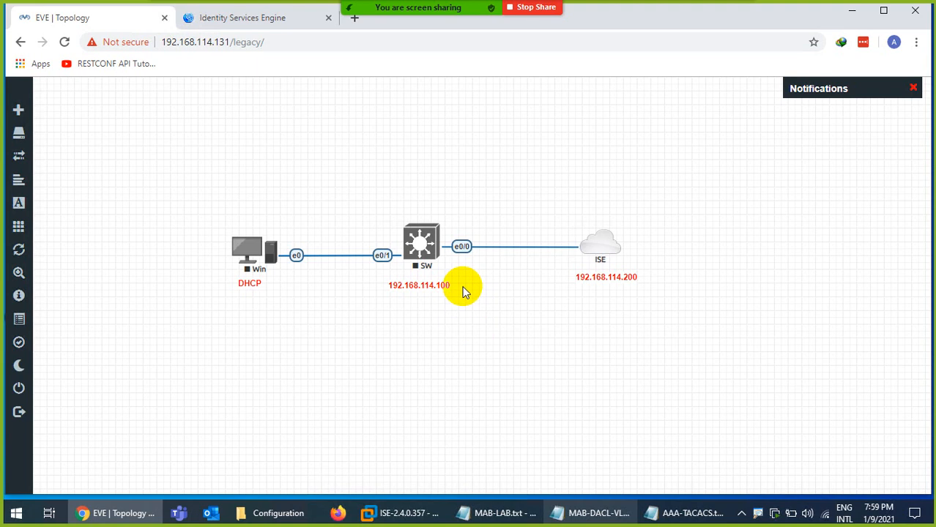
{"action": "right_click", "coordinate": [427, 246]}
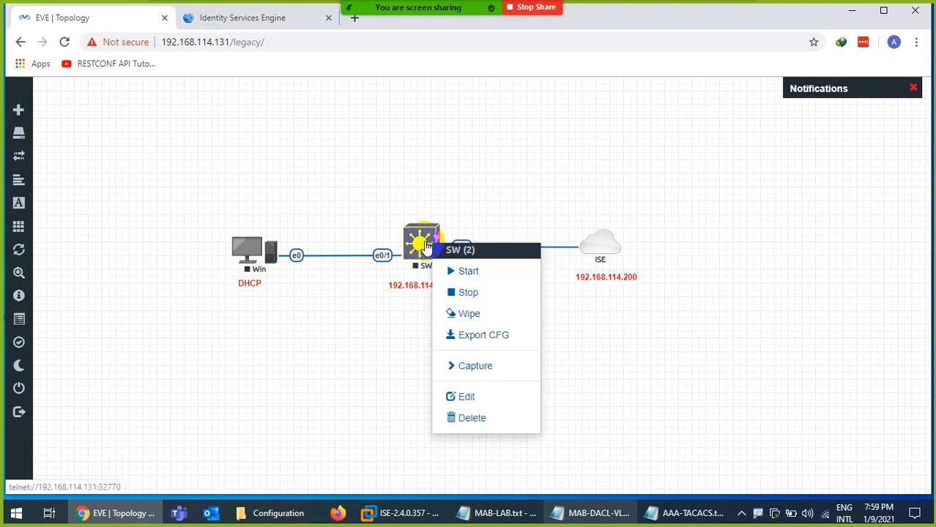
{"action": "left_click", "coordinate": [449, 270]}
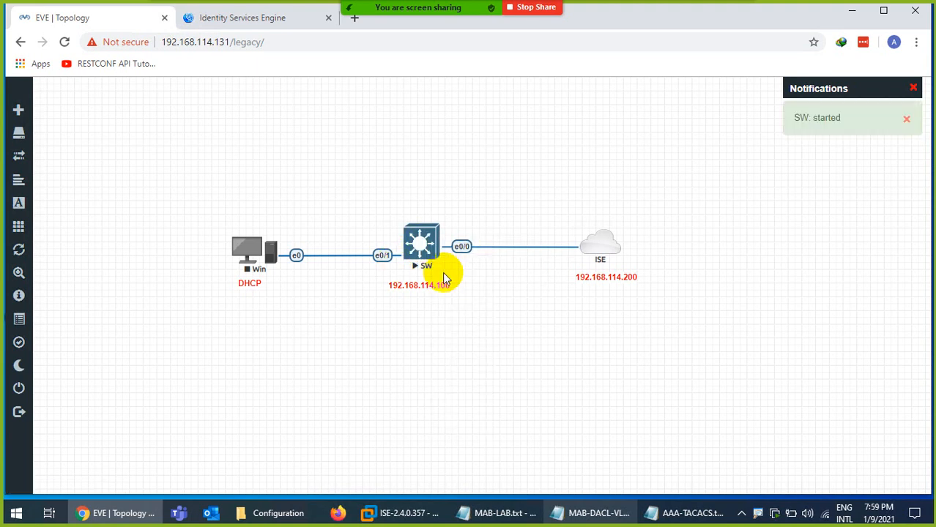
{"action": "right_click", "coordinate": [252, 258]}
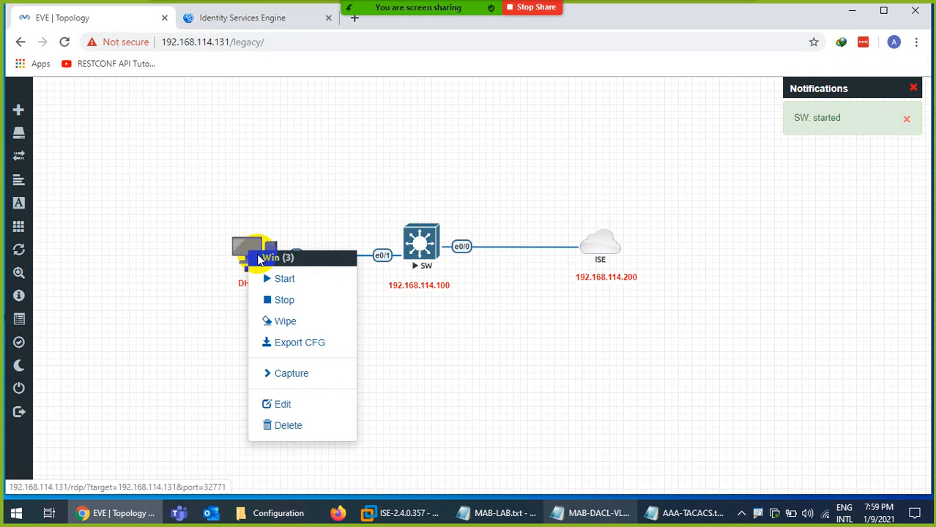
{"action": "left_click", "coordinate": [274, 283]}
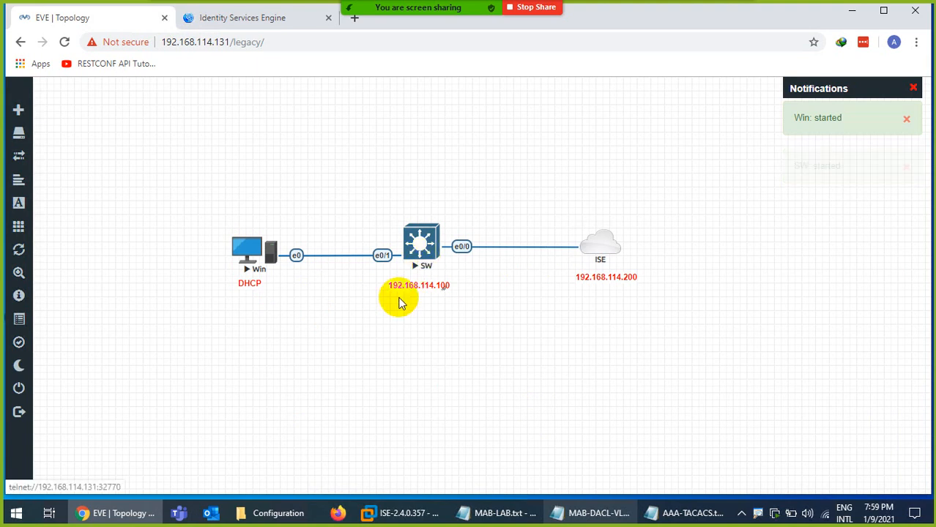
{"action": "left_click", "coordinate": [586, 519]}
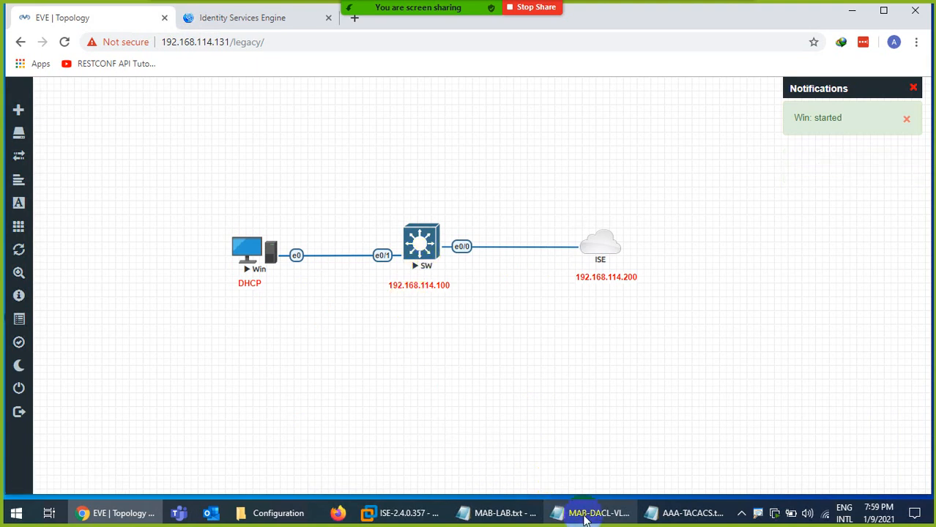
{"action": "left_click", "coordinate": [625, 516]}
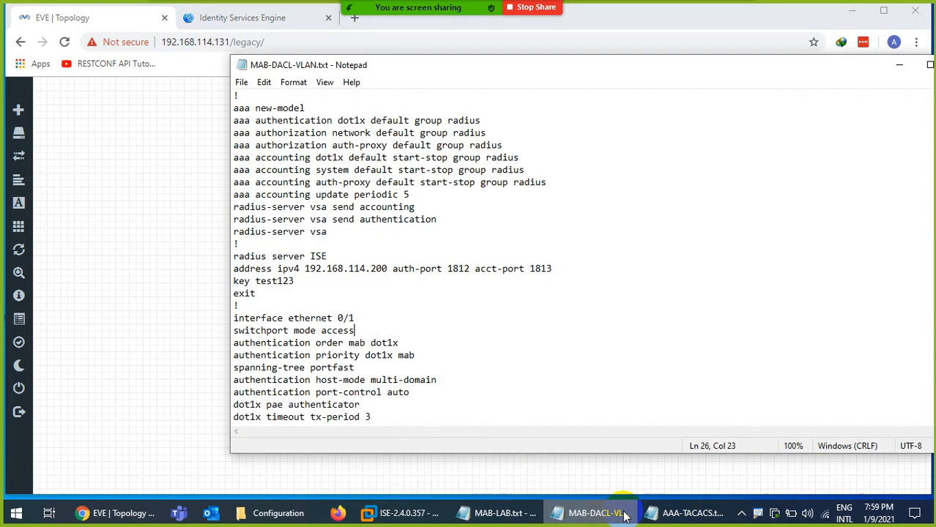
{"action": "left_click", "coordinate": [625, 516]}
{"action": "left_click", "coordinate": [506, 516]}
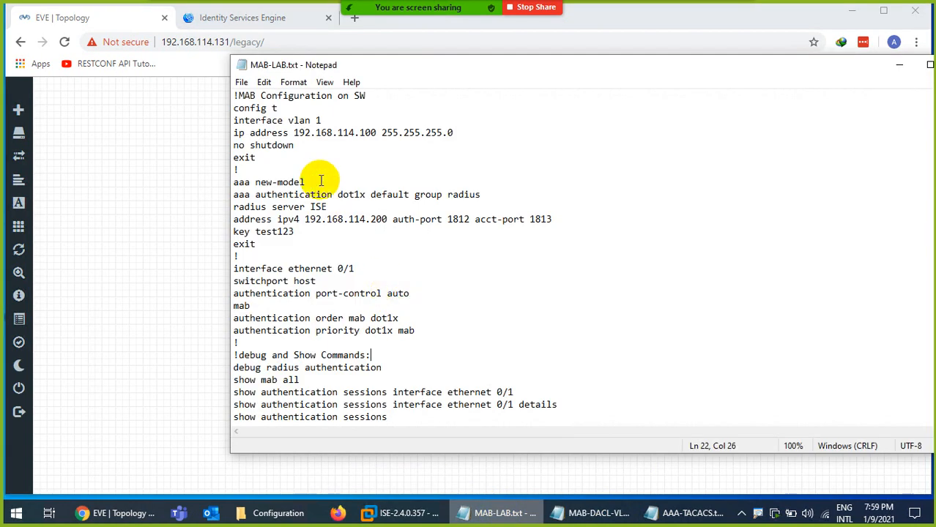
{"action": "left_click", "coordinate": [456, 514]}
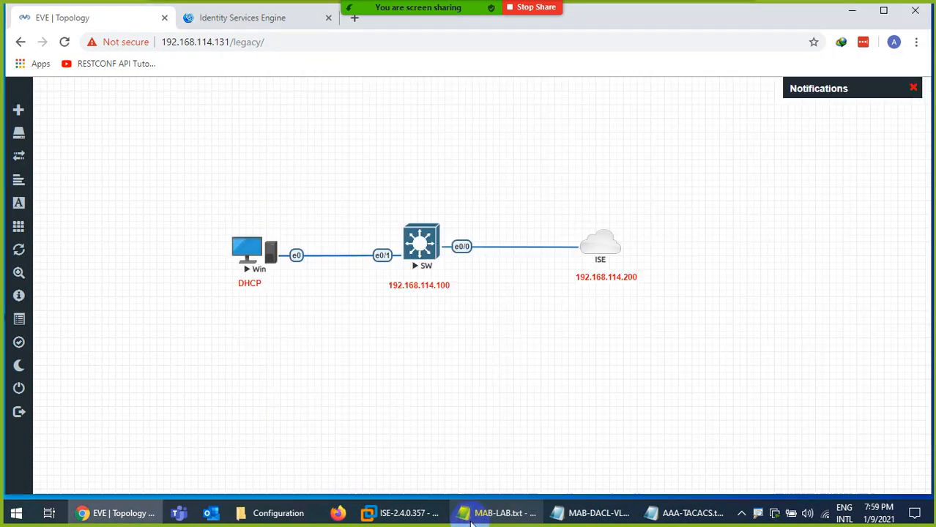
{"action": "right_click", "coordinate": [426, 249]}
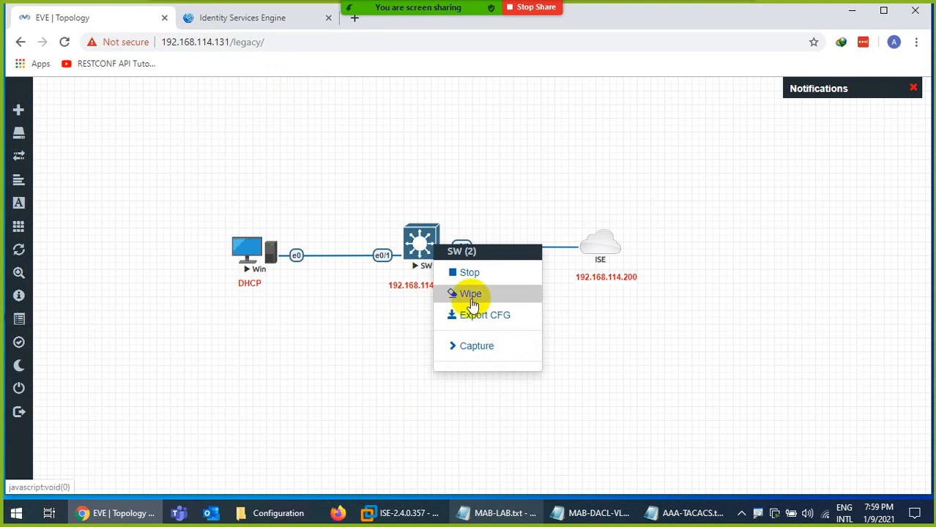
{"action": "left_click", "coordinate": [344, 330]}
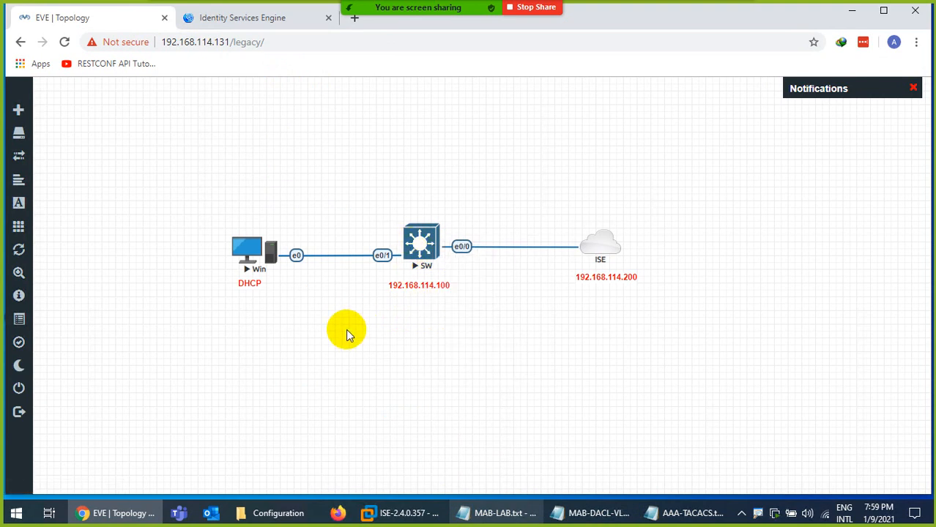
Open the MAB-LAB.txt notes and examine the interface vlan 1 addressing commands against the SW node in the topology.
{"action": "left_click", "coordinate": [492, 512]}
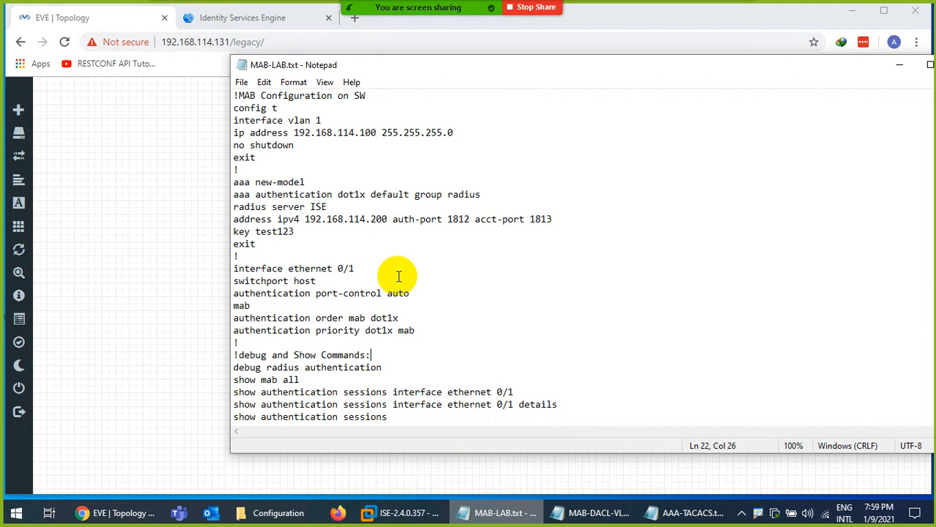
{"action": "left_click_drag", "start_coordinate": [233, 108], "coordinate": [327, 120]}
{"action": "left_click", "coordinate": [254, 119]}
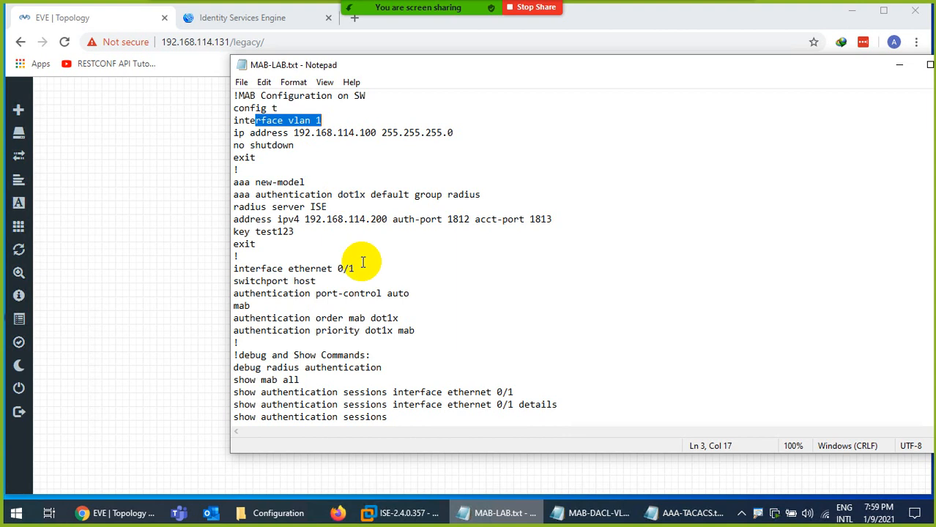
{"action": "left_click", "coordinate": [498, 513]}
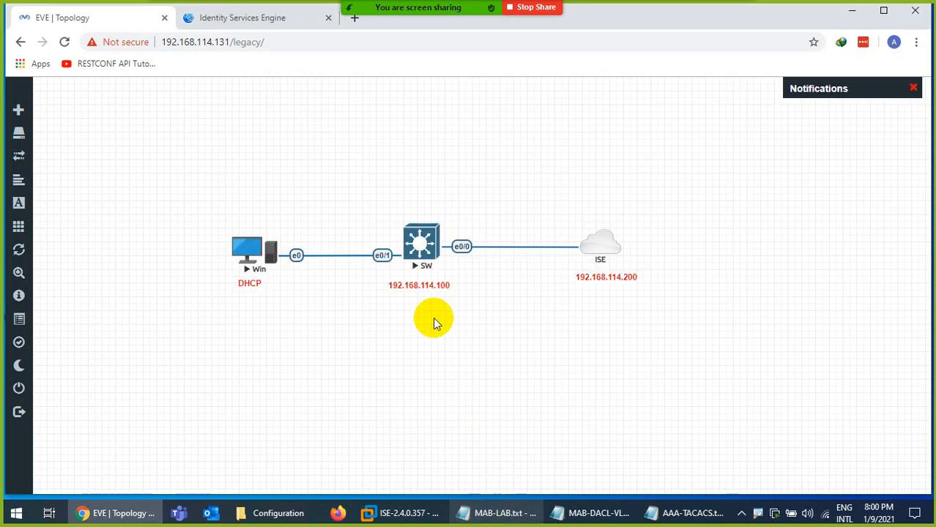
{"action": "left_click", "coordinate": [485, 510]}
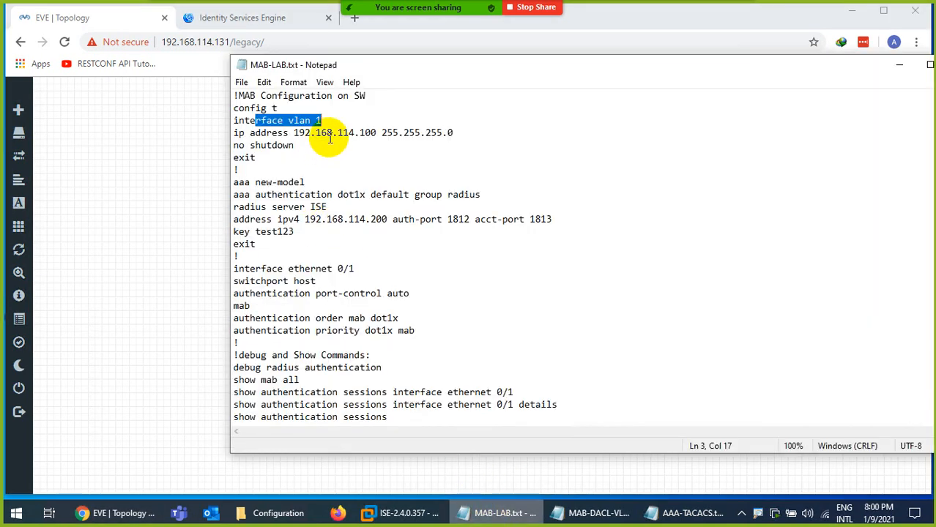
{"action": "left_click_drag", "start_coordinate": [326, 133], "coordinate": [375, 134]}
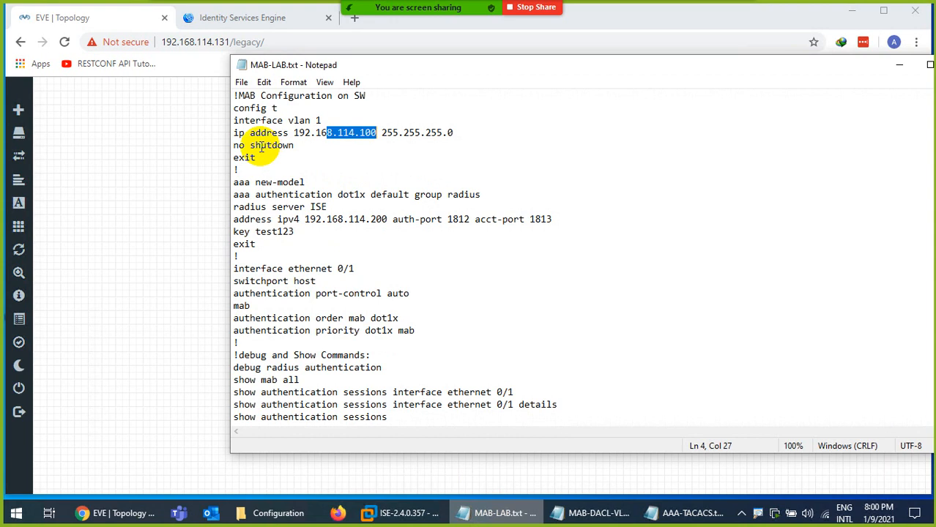
{"action": "left_click_drag", "start_coordinate": [261, 146], "coordinate": [293, 145]}
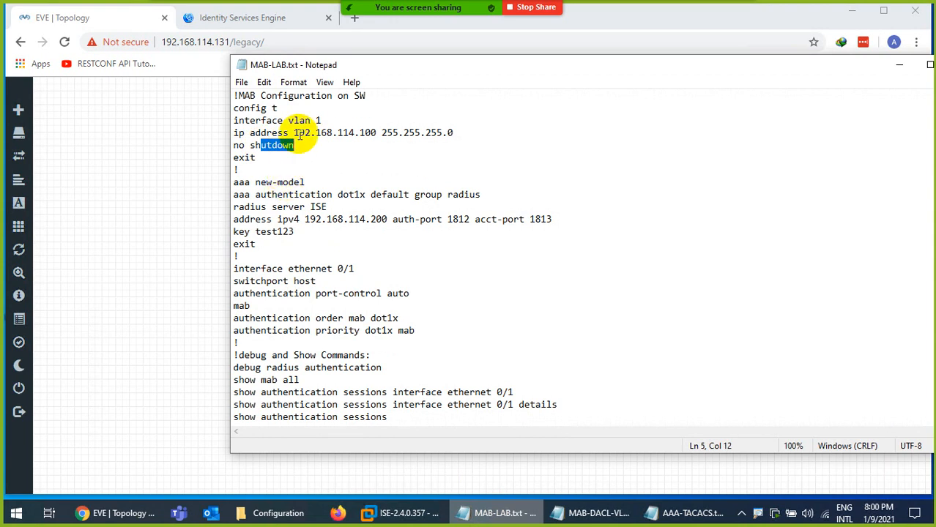
{"action": "left_click_drag", "start_coordinate": [283, 134], "coordinate": [376, 134]}
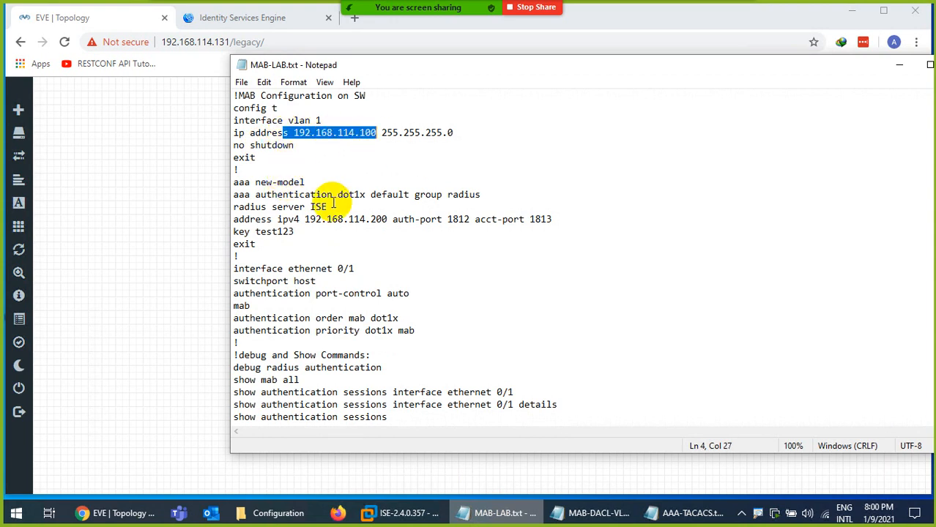
Examine the AAA and RADIUS server commands against the ISE node, and move the notes aside to reveal the Win and SW nodes.
{"action": "left_click_drag", "start_coordinate": [229, 184], "coordinate": [485, 193]}
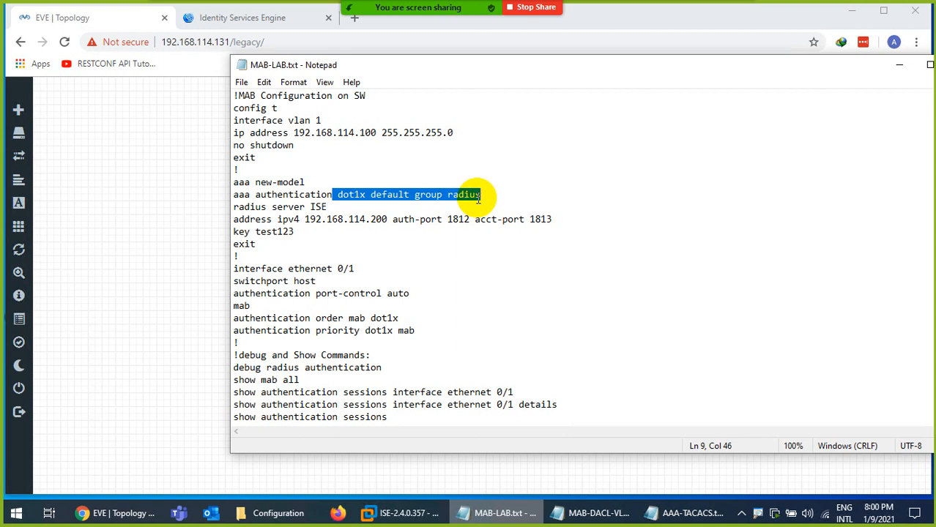
{"action": "left_click", "coordinate": [310, 206]}
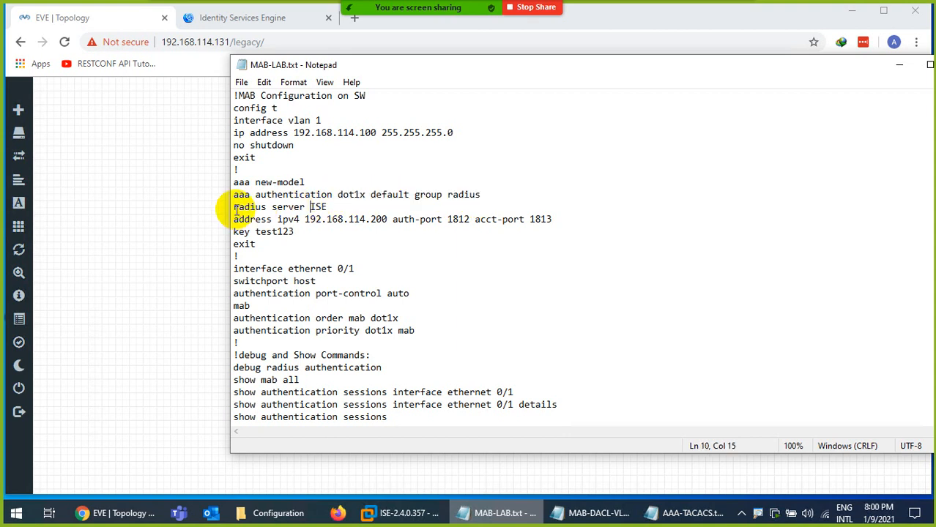
{"action": "left_click_drag", "start_coordinate": [235, 209], "coordinate": [310, 207]}
{"action": "left_click", "coordinate": [328, 208]}
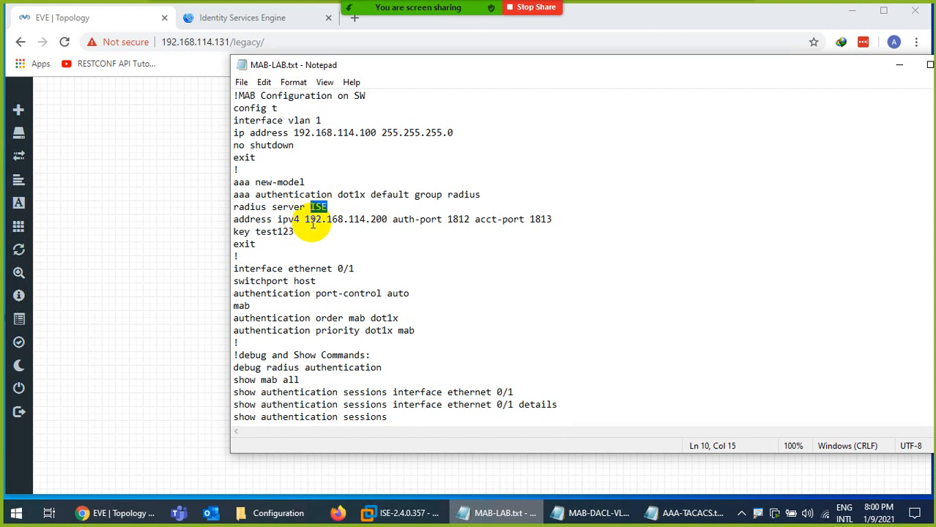
{"action": "left_click_drag", "start_coordinate": [272, 220], "coordinate": [381, 219]}
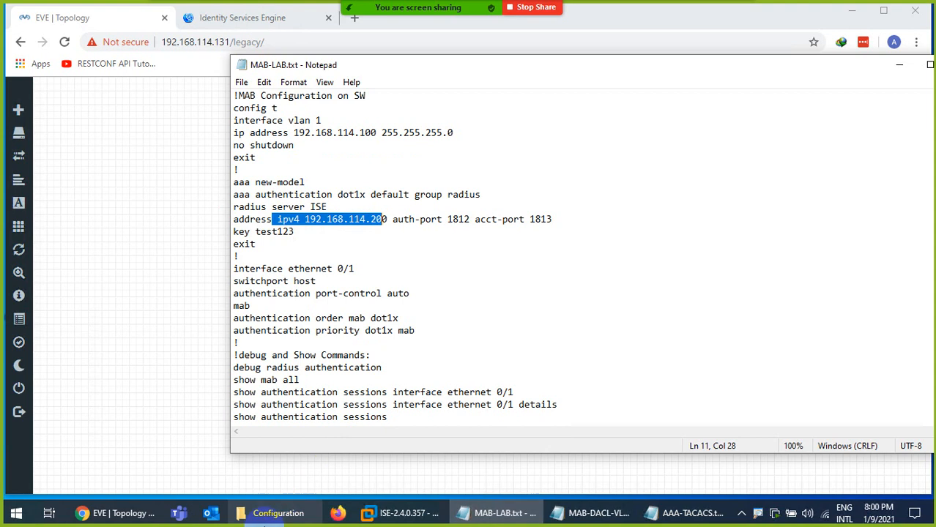
{"action": "left_click", "coordinate": [487, 513]}
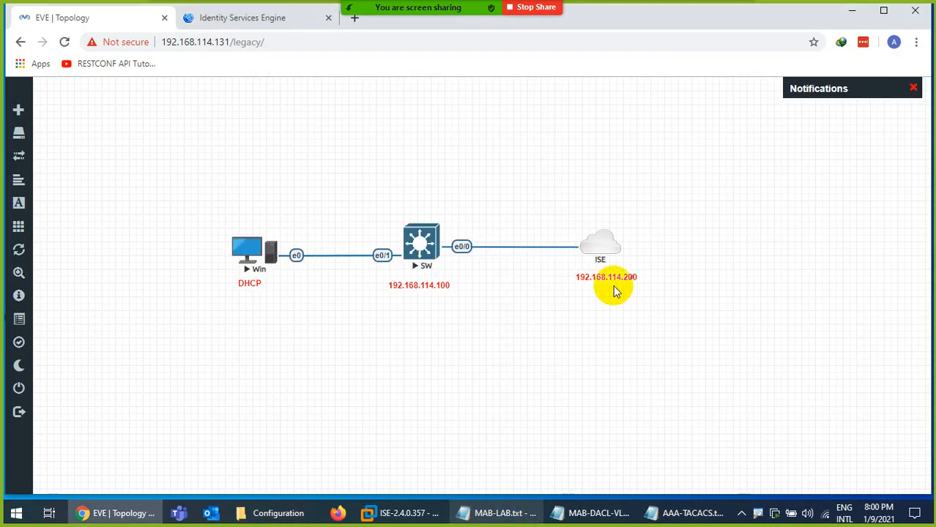
{"action": "left_click", "coordinate": [498, 513]}
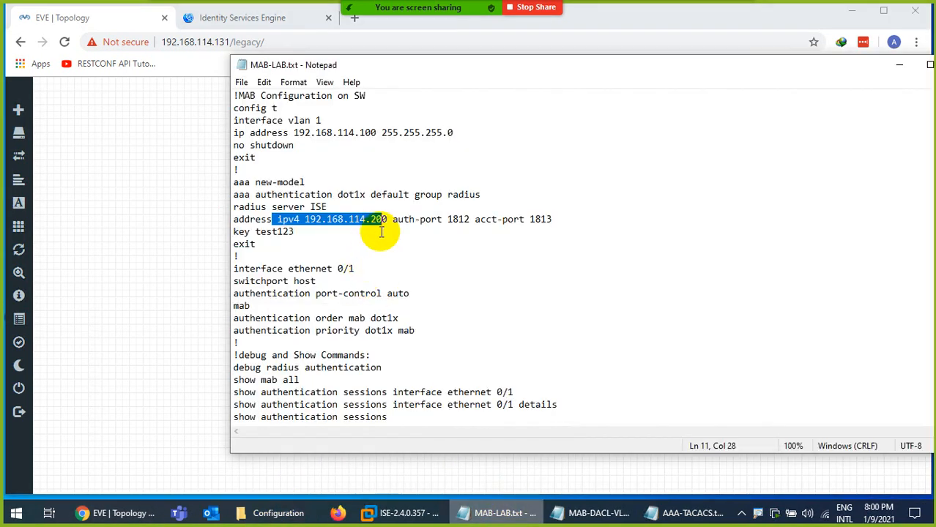
{"action": "left_click_drag", "start_coordinate": [387, 219], "coordinate": [559, 219]}
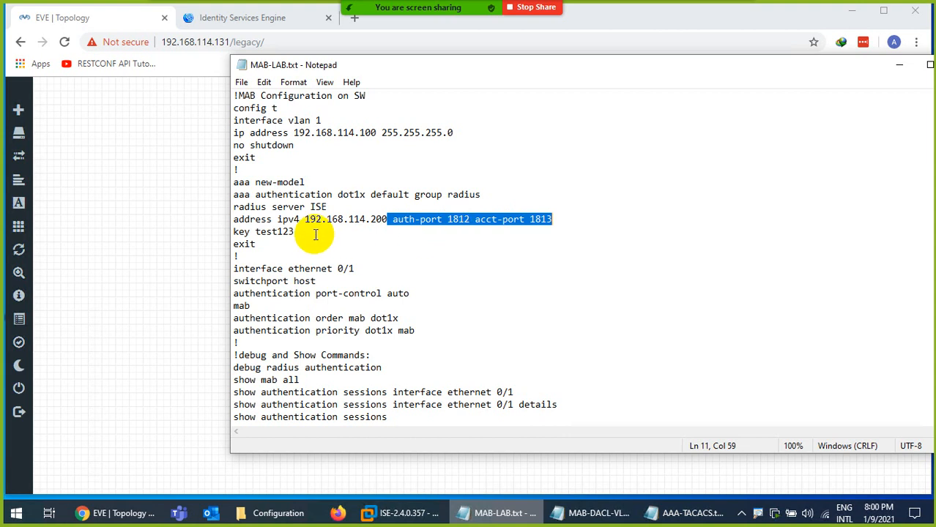
{"action": "left_click", "coordinate": [295, 233]}
{"action": "left_click_drag", "start_coordinate": [294, 233], "coordinate": [255, 232]}
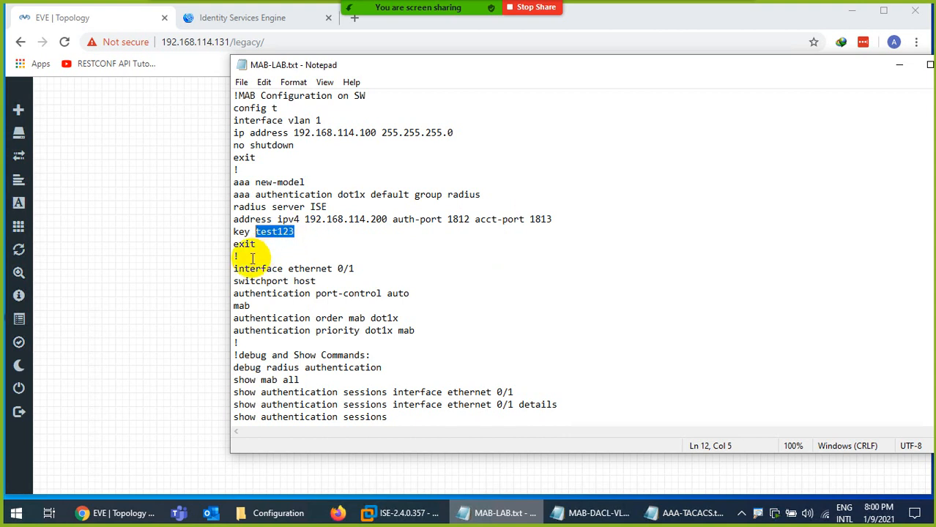
{"action": "left_click_drag", "start_coordinate": [435, 59], "coordinate": [649, 63]}
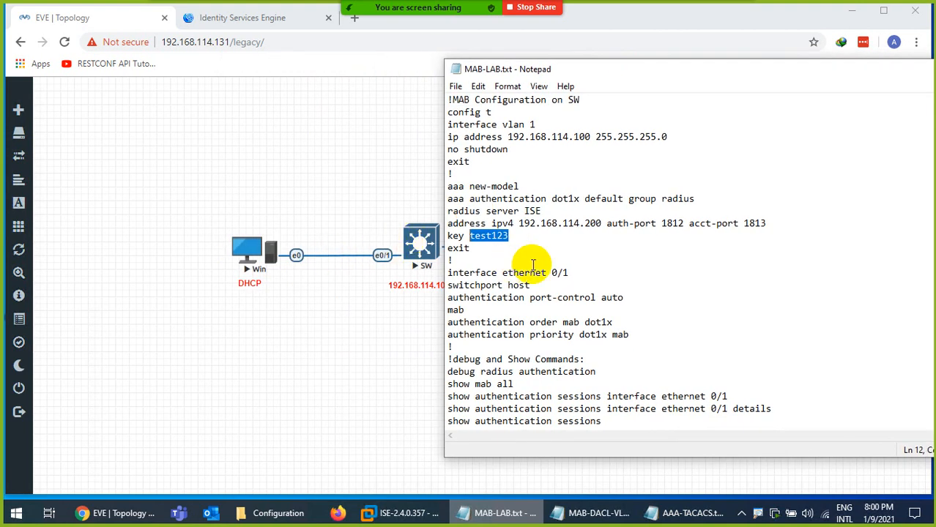
Examine the interface ethernet 0/1 commands in the notes: switchport host, port-control auto, mab, and the authentication order and priority lines.
{"action": "left_click_drag", "start_coordinate": [507, 273], "coordinate": [569, 272]}
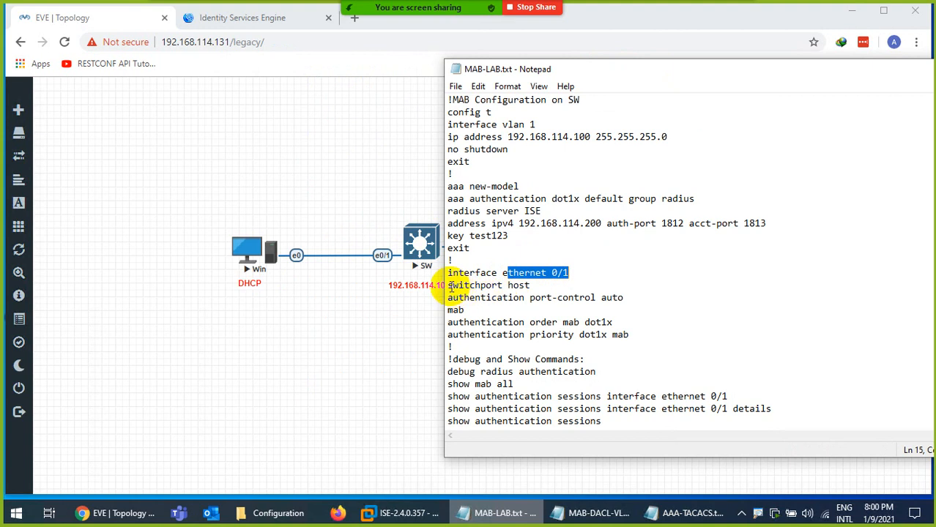
{"action": "left_click_drag", "start_coordinate": [452, 285], "coordinate": [532, 286]}
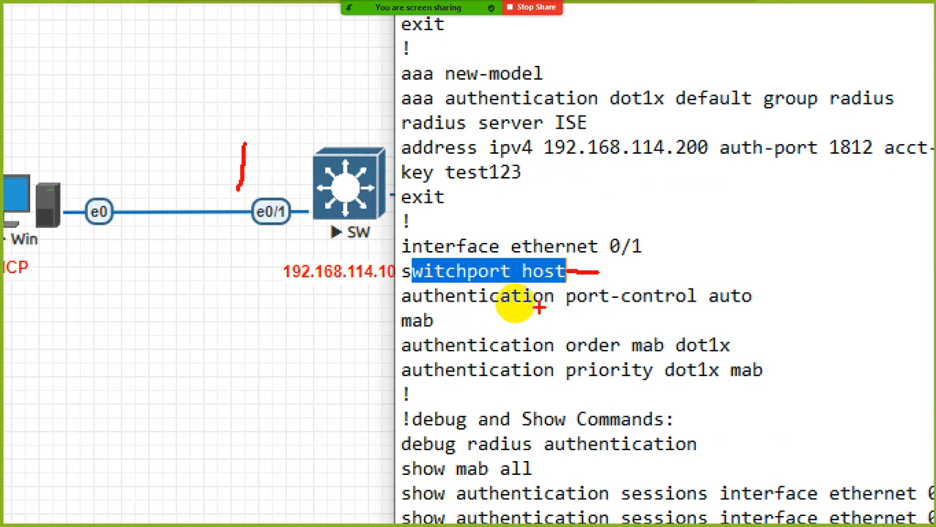
{"action": "left_click_drag", "start_coordinate": [555, 308], "coordinate": [744, 308]}
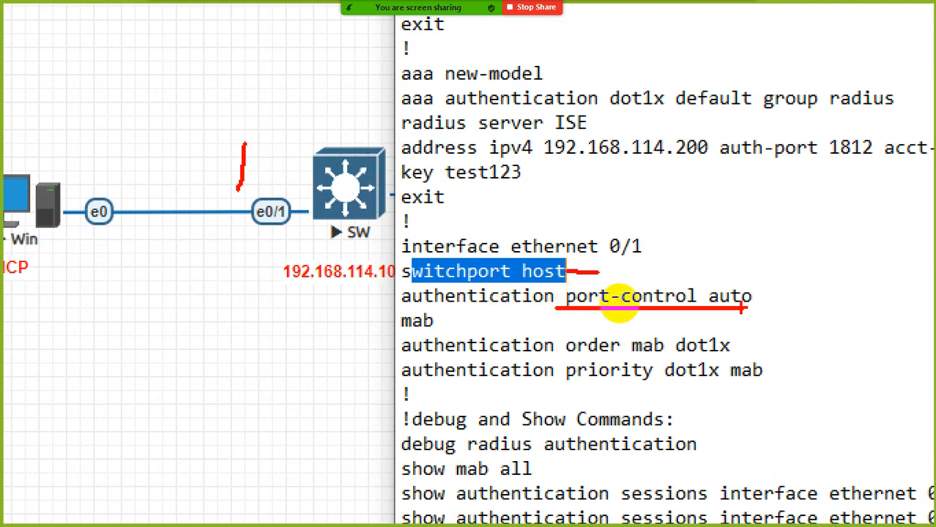
{"action": "left_click_drag", "start_coordinate": [747, 260], "coordinate": [742, 301]}
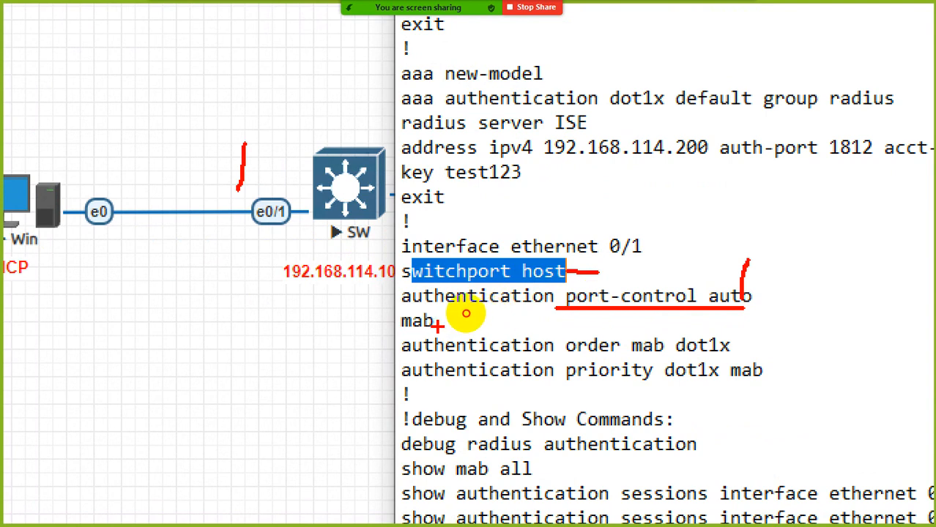
{"action": "left_click_drag", "start_coordinate": [437, 326], "coordinate": [481, 327]}
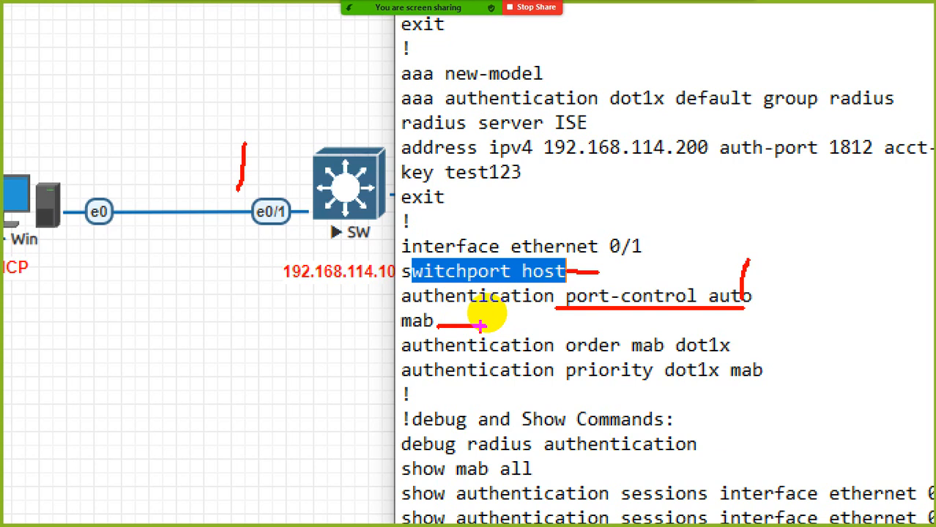
{"action": "left_click_drag", "start_coordinate": [480, 327], "coordinate": [486, 327]}
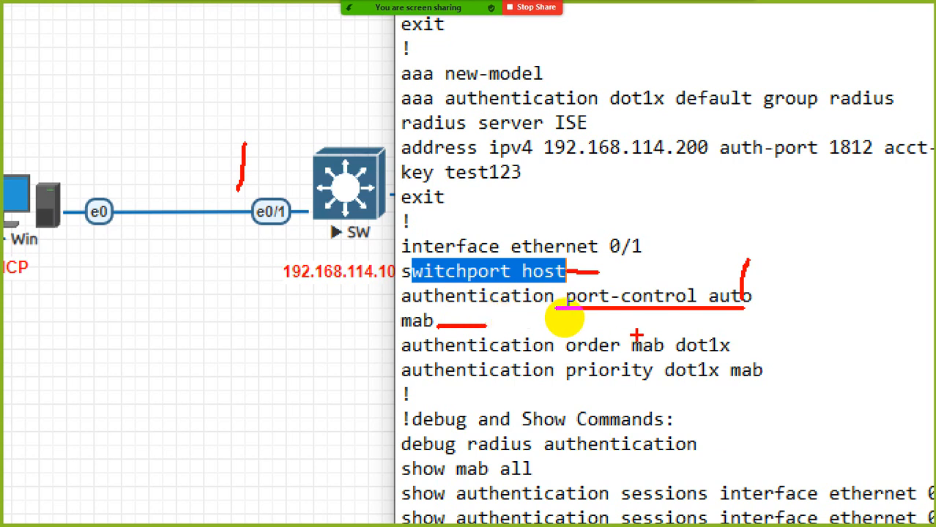
{"action": "mouse_move", "coordinate": [634, 339]}
{"action": "left_mouse_down"}
{"action": "mouse_move", "coordinate": [646, 322]}
{"action": "mouse_move", "coordinate": [705, 318]}
{"action": "left_mouse_up"}
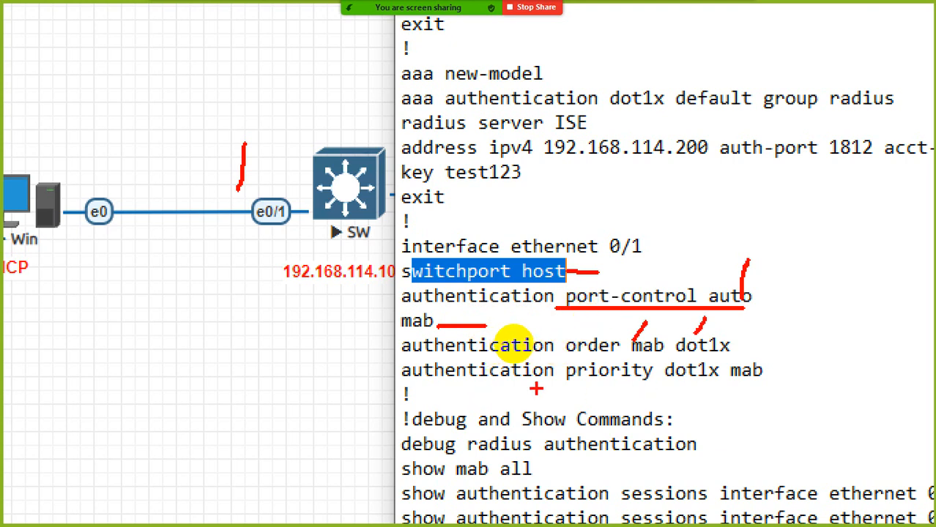
{"action": "mouse_move", "coordinate": [686, 382]}
{"action": "left_mouse_down"}
{"action": "mouse_move", "coordinate": [710, 399]}
{"action": "mouse_move", "coordinate": [790, 399]}
{"action": "left_mouse_up"}
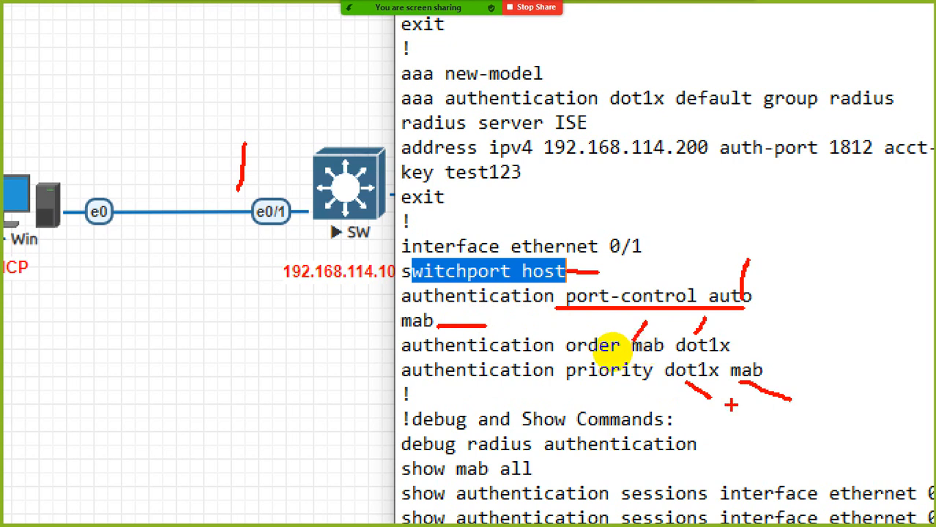
{"action": "key", "text": "Escape"}
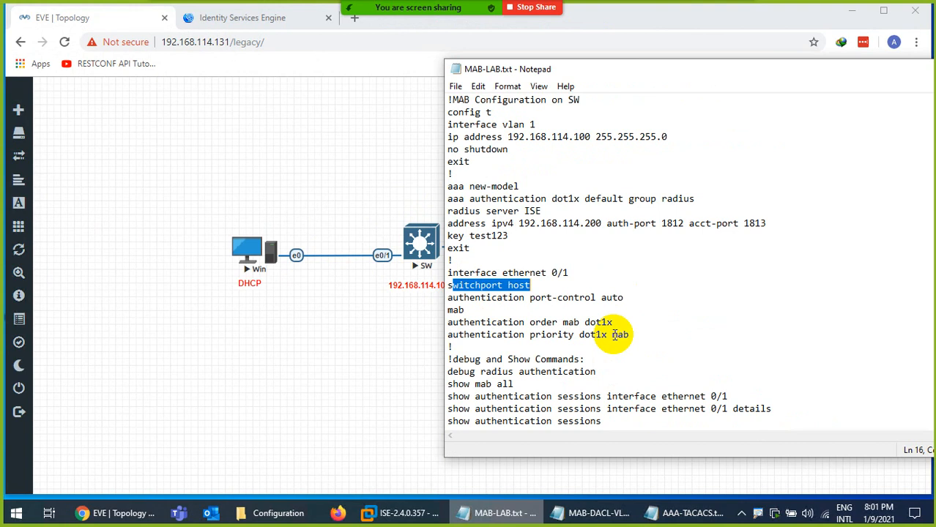
{"action": "left_click_drag", "start_coordinate": [510, 313], "coordinate": [444, 311]}
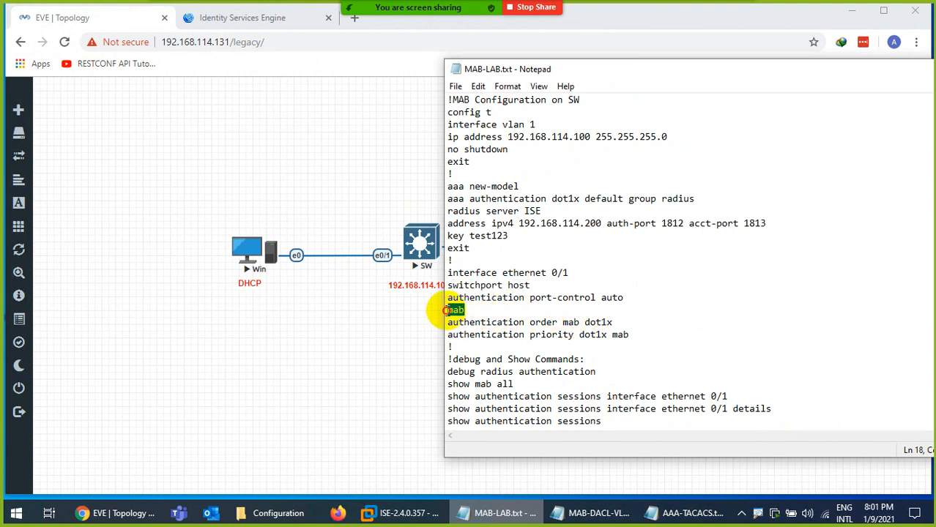
Copy the switch's MAB configuration commands, from the first line through authentication priority dot1x mab, and open the SW node's console.
{"action": "left_click_drag", "start_coordinate": [630, 334], "coordinate": [442, 101]}
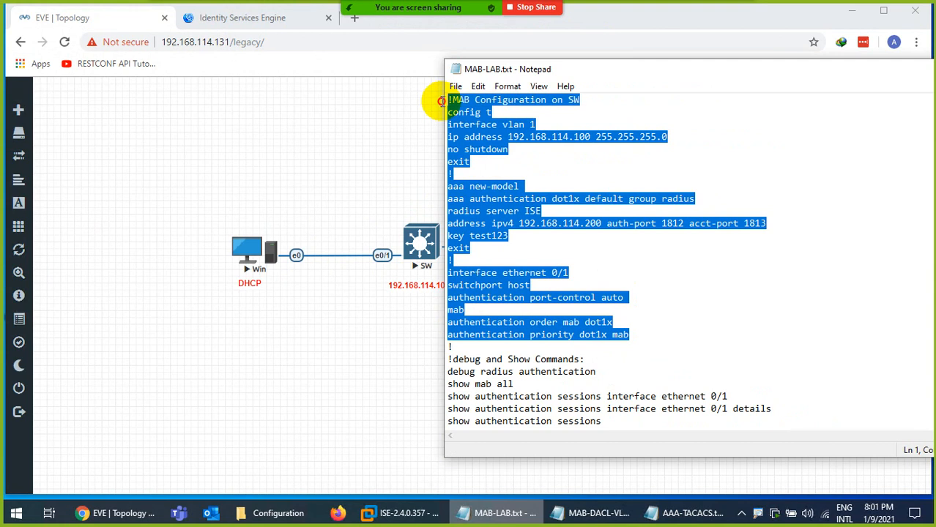
{"action": "left_click", "coordinate": [504, 513]}
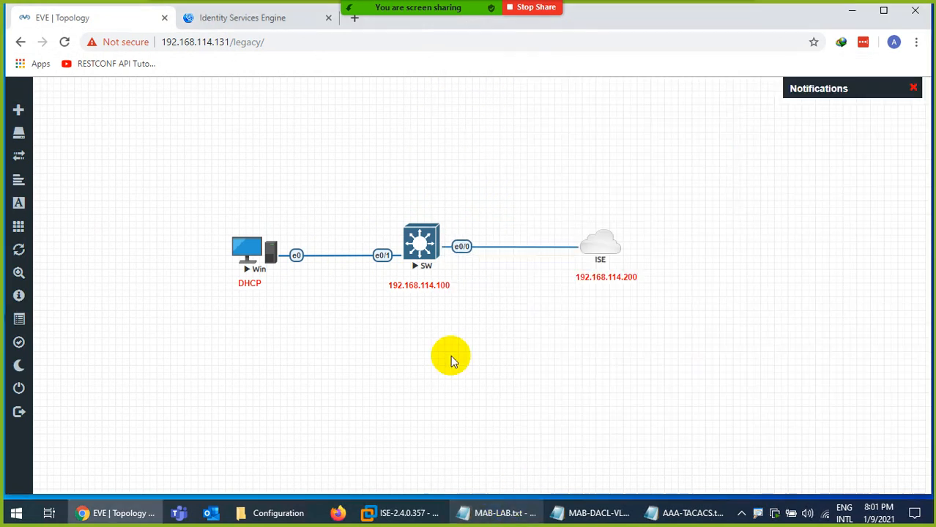
{"action": "left_click", "coordinate": [417, 248]}
{"action": "left_click", "coordinate": [468, 105]}
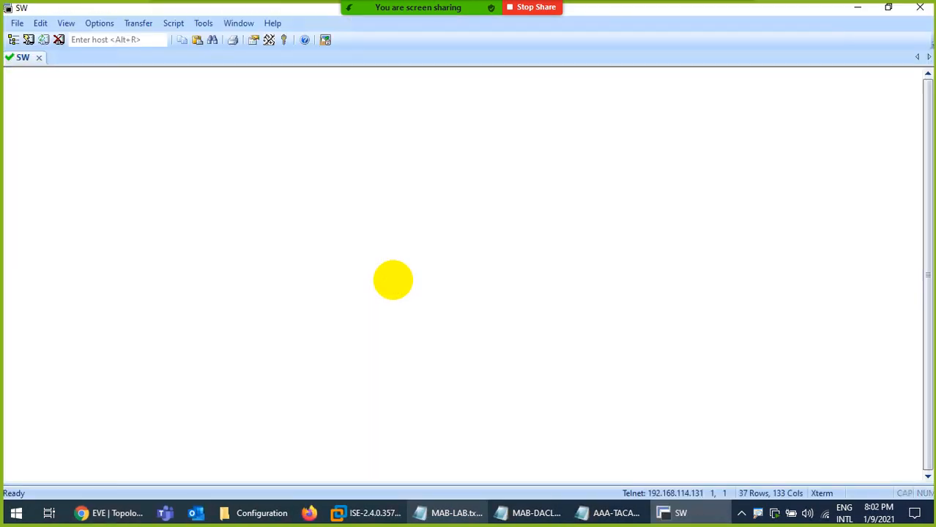
Enter privileged EXEC mode on SW.
{"action": "key", "text": "Return"}
{"action": "key", "text": "Return"}
{"action": "type", "text": "en"}
{"action": "key", "text": "Return"}
{"action": "key", "text": "Return"}
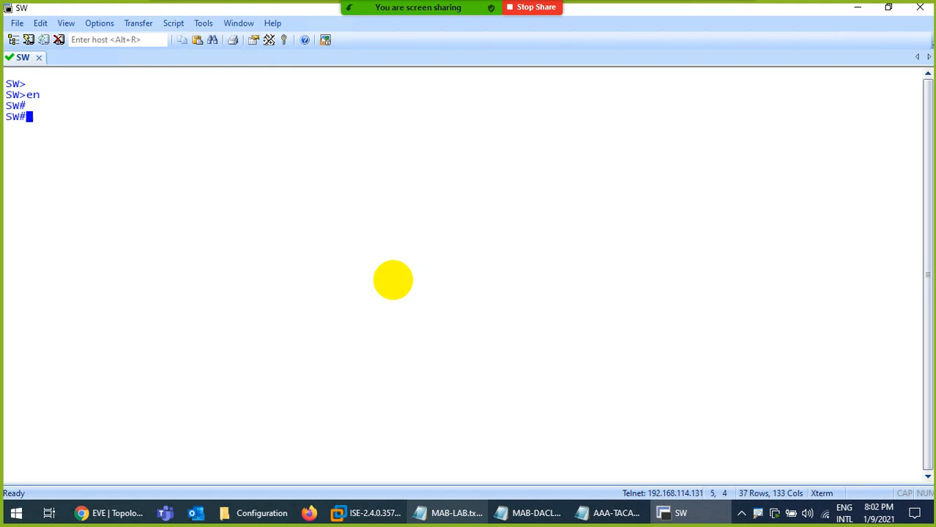
Paste the copied MAB configuration, including the RADIUS shared key, into SW and enable interface ethernet 0/1 with no sh.
{"action": "right_click", "coordinate": [278, 184]}
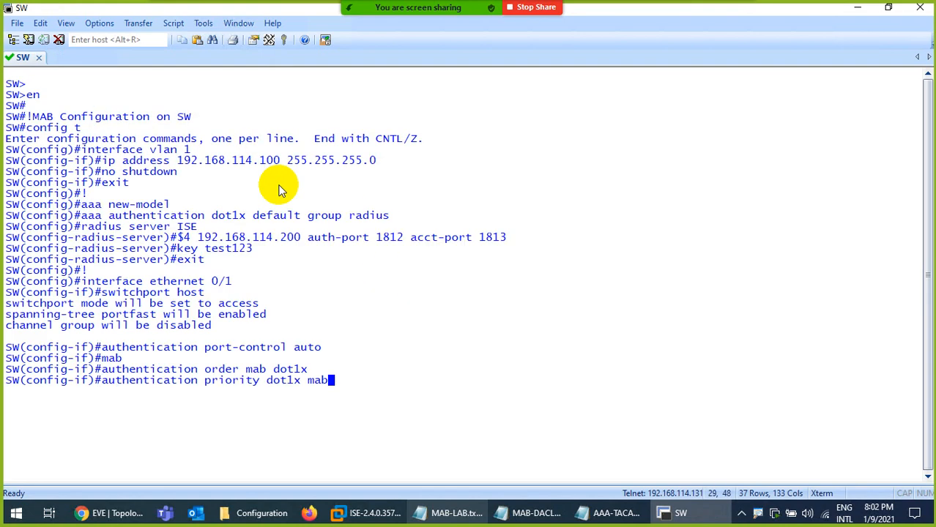
{"action": "key", "text": "Return"}
{"action": "key", "text": "Return"}
{"action": "type", "text": "no sh"}
{"action": "key", "text": "Return"}
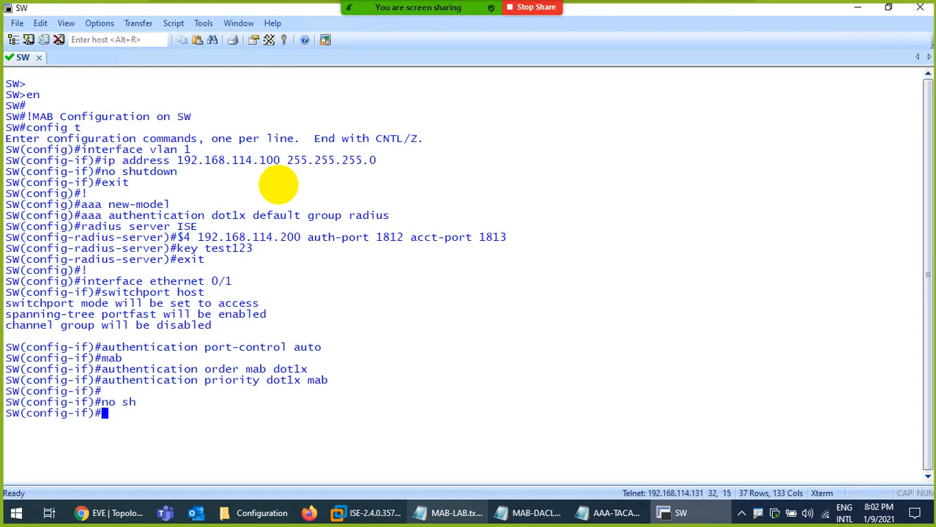
Leave configuration mode on SW and clear the console screen.
{"action": "key", "text": "ctrl+z"}
{"action": "key", "text": "ctrl+l"}
{"action": "key", "text": "Return"}
{"action": "key", "text": "Return"}
{"action": "key", "text": "Return"}
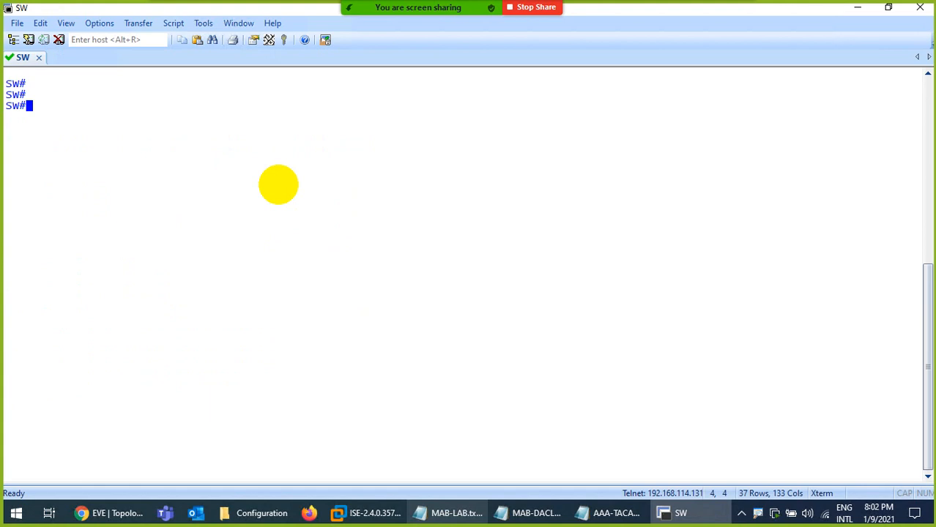
Run clear authentication sessions on SW to reset its authentication sessions.
{"action": "type", "text": "cleaer"}
{"action": "key", "text": "Tab"}
{"action": "type", "text": "auth"}
{"action": "key", "text": "Tab"}
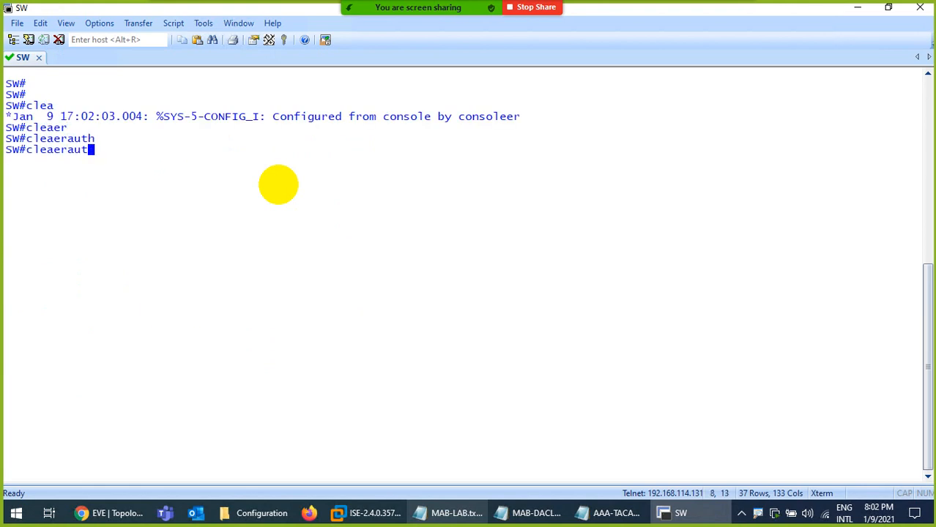
{"action": "key", "text": "BackSpace"}
{"action": "key", "text": "BackSpace"}
{"action": "key", "text": "BackSpace"}
{"action": "key", "text": "BackSpace"}
{"action": "type", "text": "r auth"}
{"action": "key", "text": "Tab"}
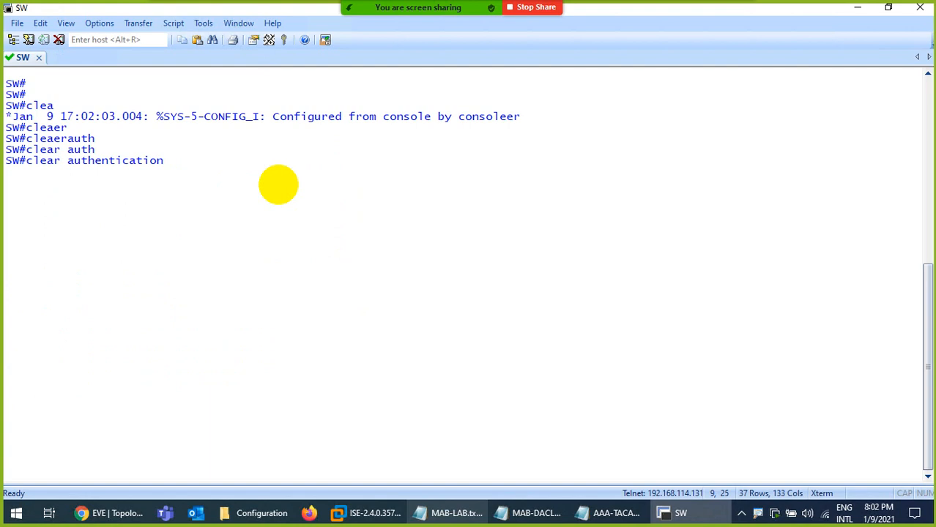
{"action": "key", "text": "Return"}
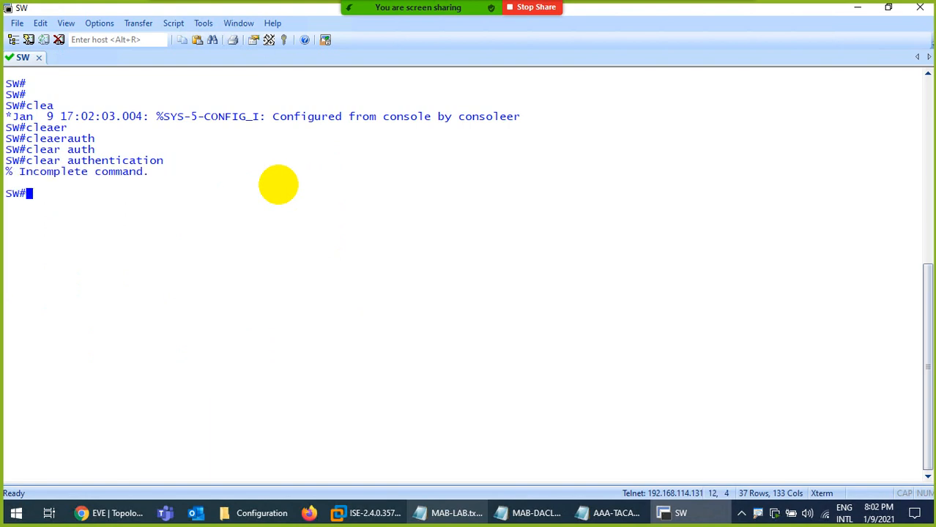
{"action": "key", "text": "Up"}
{"action": "type", "text": "se"}
{"action": "key", "text": "Tab"}
{"action": "key", "text": "Return"}
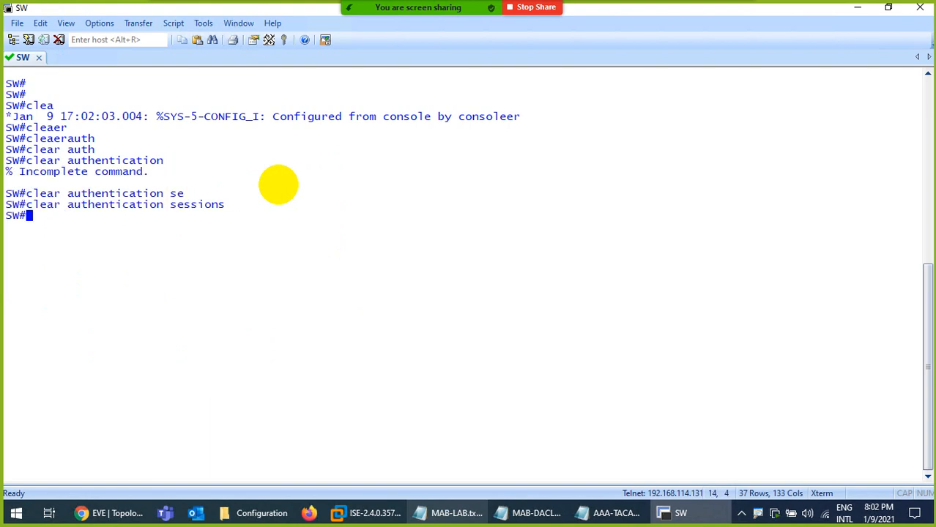
Return to the EVE topology and open the Win node's remote desktop connection from its downloaded RDP file.
{"action": "left_click", "coordinate": [672, 512]}
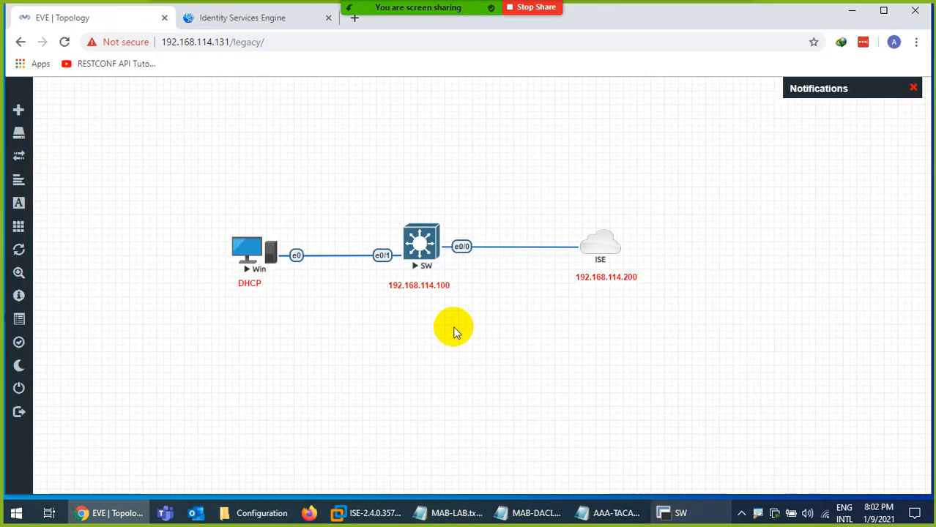
{"action": "left_click", "coordinate": [247, 251]}
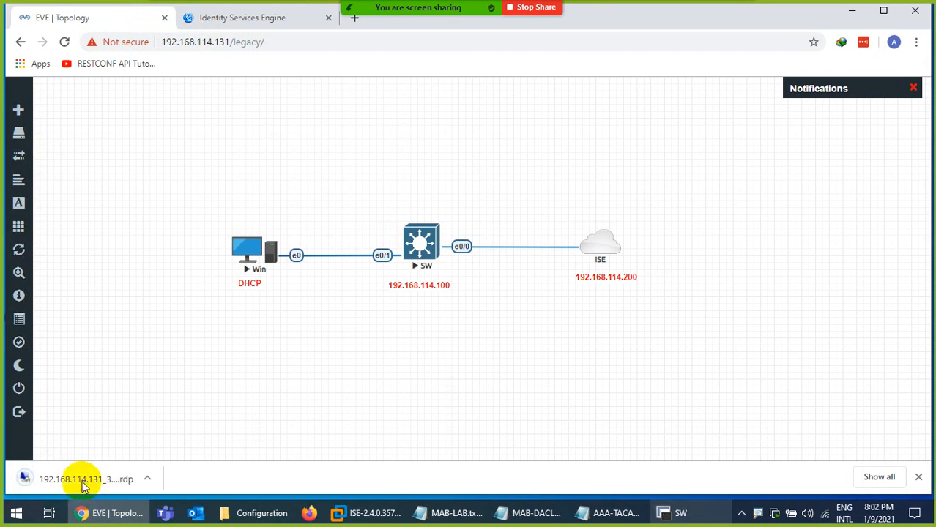
{"action": "left_click", "coordinate": [83, 480]}
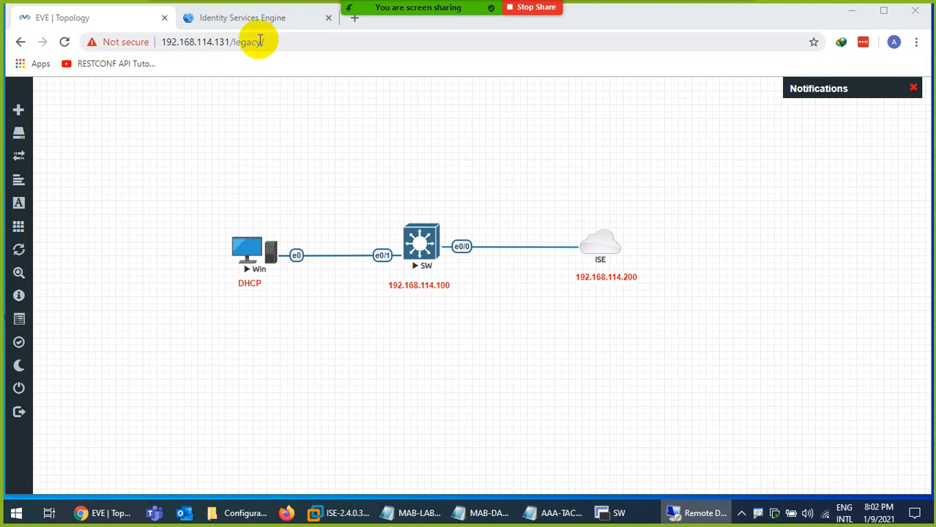
Log in to the Identity Services Engine admin page with the username admin and the account password.
{"action": "left_click", "coordinate": [241, 18]}
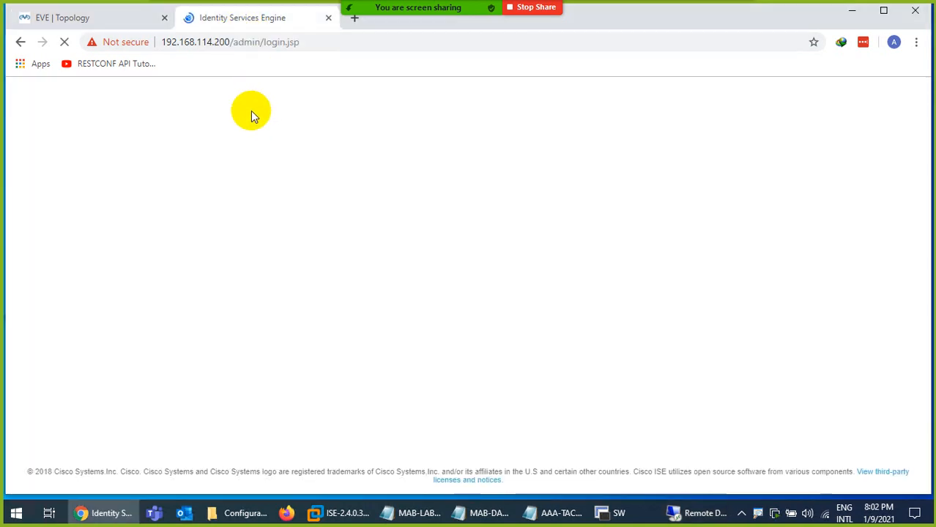
{"action": "left_click", "coordinate": [95, 19]}
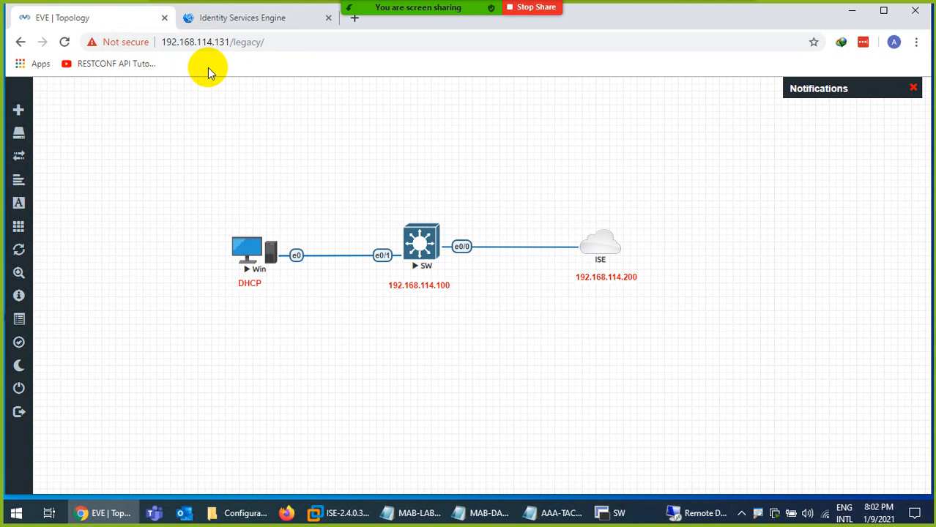
{"action": "left_click", "coordinate": [223, 19]}
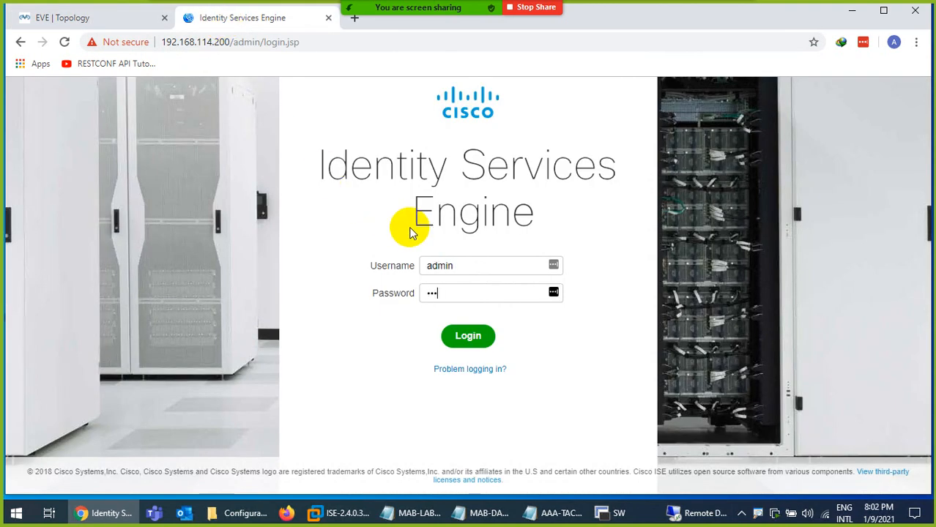
{"action": "type", "text": "5"}
{"action": "key", "text": "Return"}
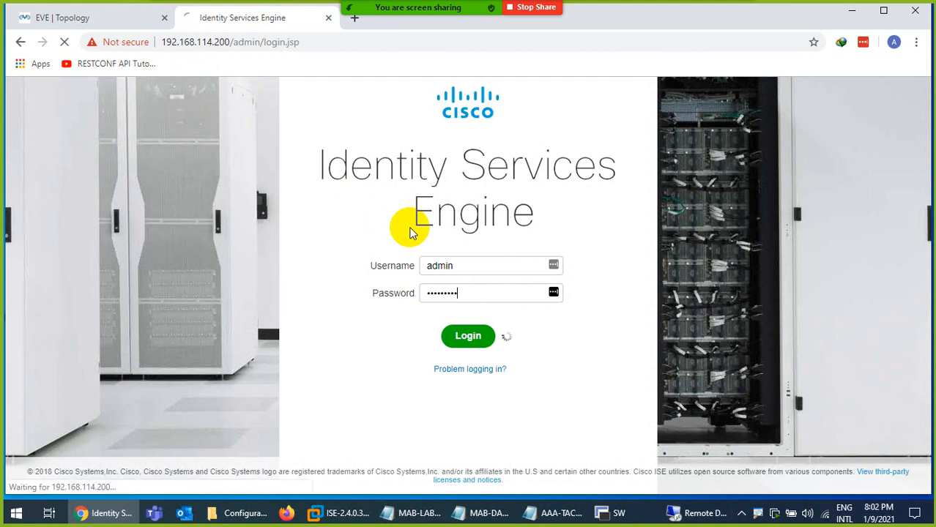
View the ISE cloud in the topology and the ISE-2.4.0.357 virtual machine's console in VMware Workstation, and return to EVE.
{"action": "left_click", "coordinate": [59, 19]}
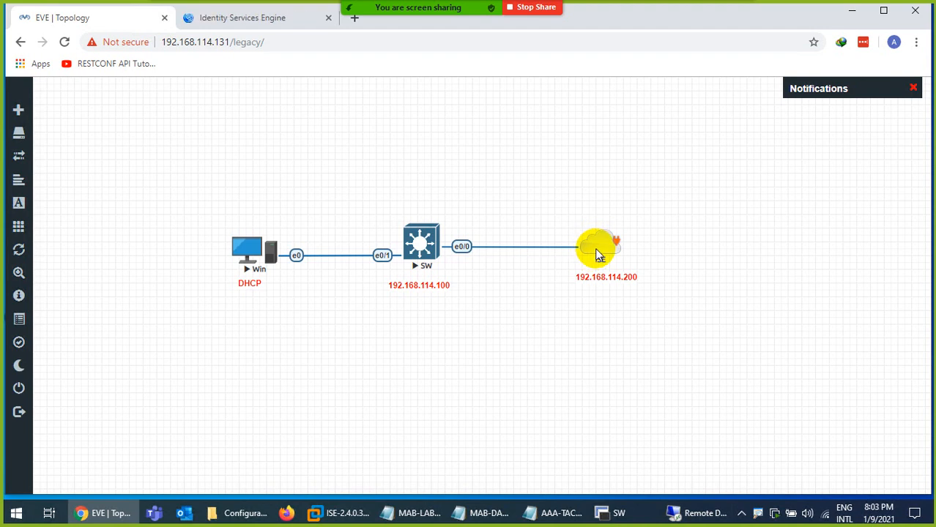
{"action": "left_click", "coordinate": [345, 512]}
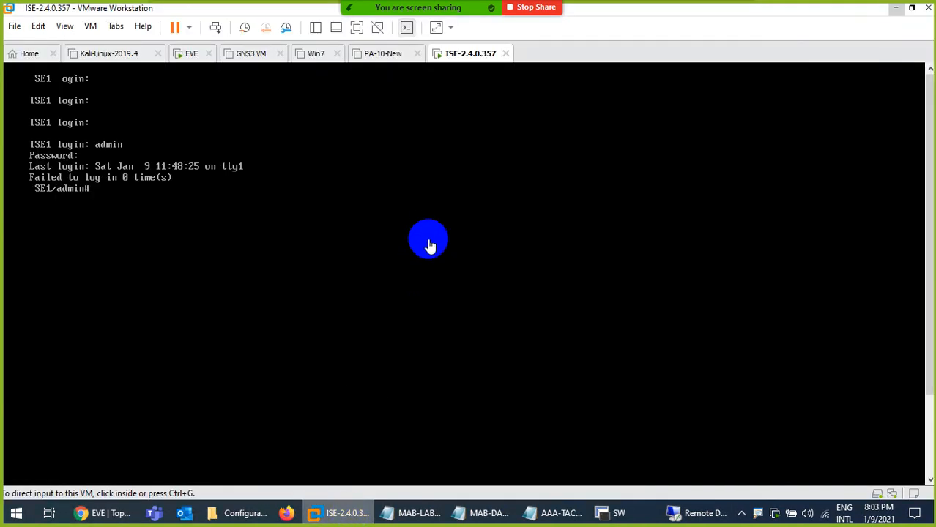
{"action": "left_click", "coordinate": [331, 513]}
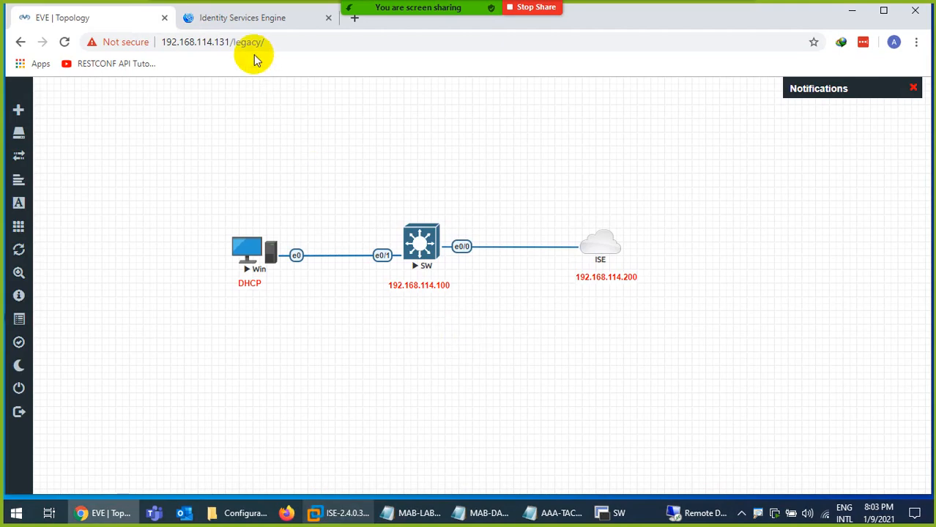
Switch to the Identity Services Engine page and decline saving its login in LastPass.
{"action": "left_click", "coordinate": [244, 19]}
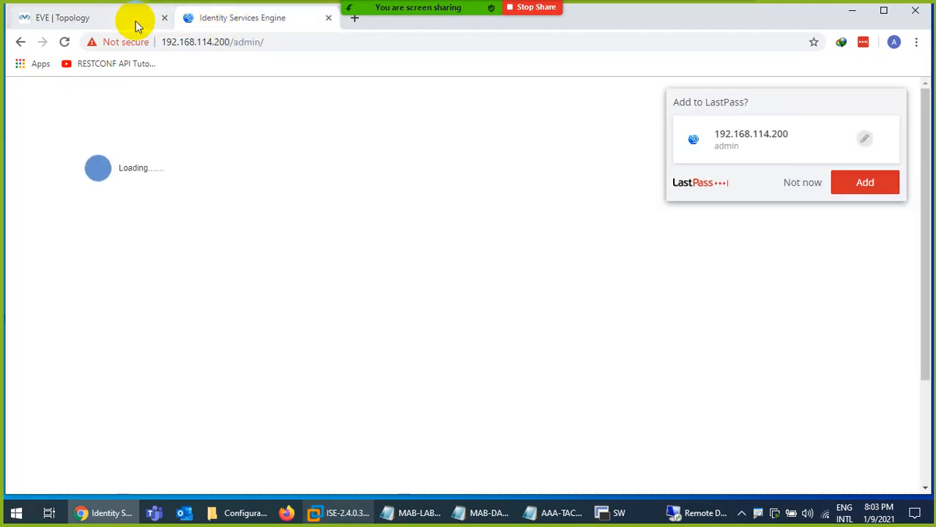
{"action": "left_click", "coordinate": [796, 183]}
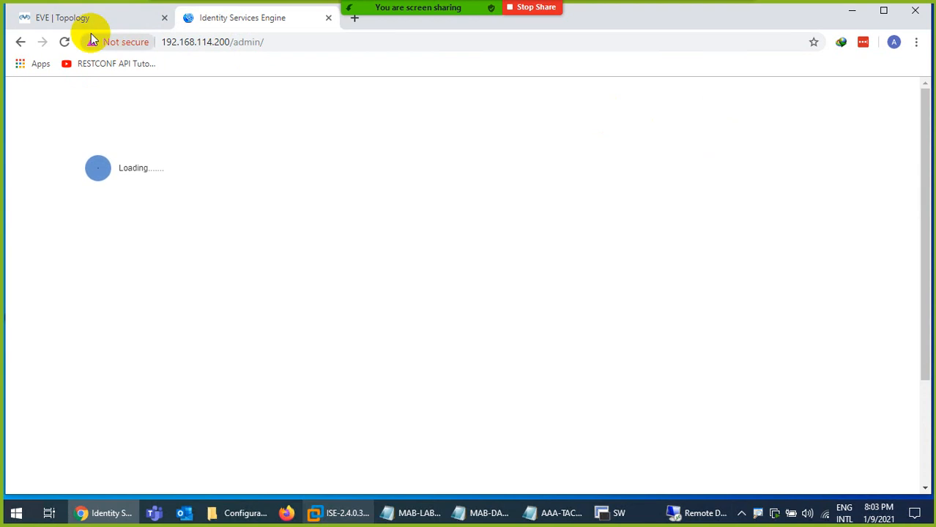
Open the edit settings of the ISE network in the EVE topology to check its type.
{"action": "left_click", "coordinate": [77, 18]}
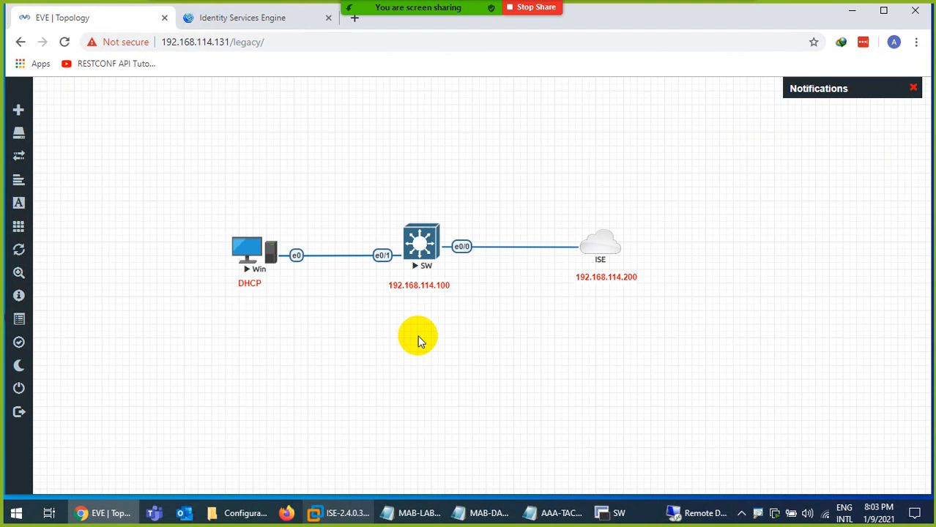
{"action": "right_click", "coordinate": [597, 246]}
{"action": "left_click", "coordinate": [631, 276]}
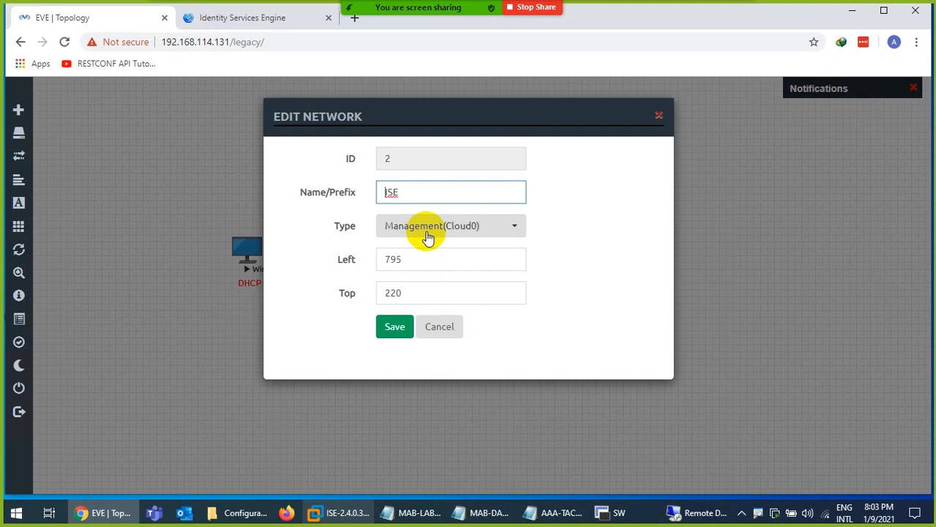
Close the ISE network's edit settings, check the network adapter settings of the ISE-2.4.0.357 virtual machine in VMware Workstation, and return to EVE.
{"action": "left_click", "coordinate": [440, 326]}
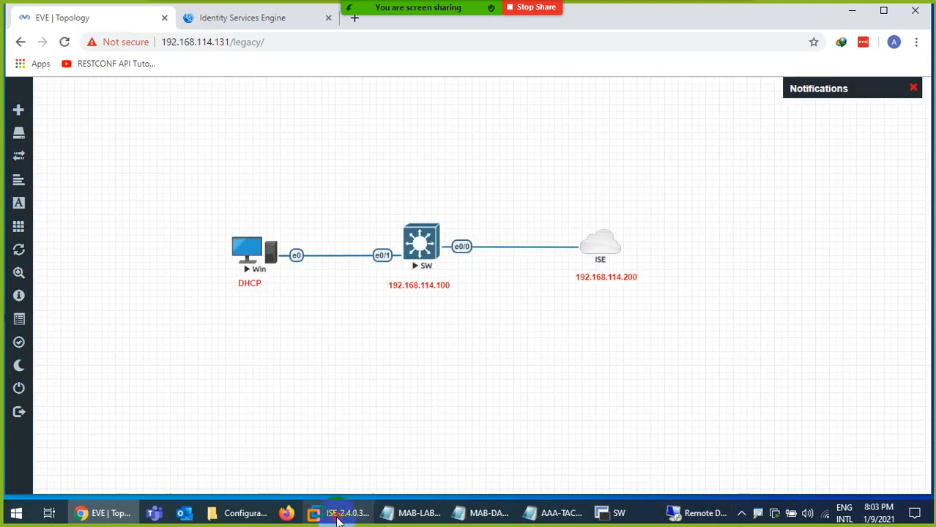
{"action": "left_click", "coordinate": [341, 512]}
{"action": "right_click", "coordinate": [451, 56]}
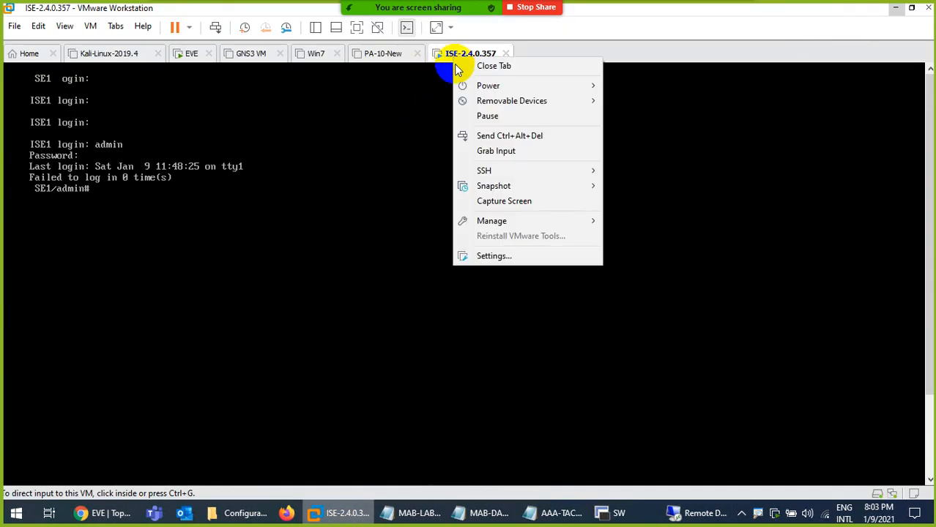
{"action": "left_click", "coordinate": [491, 256]}
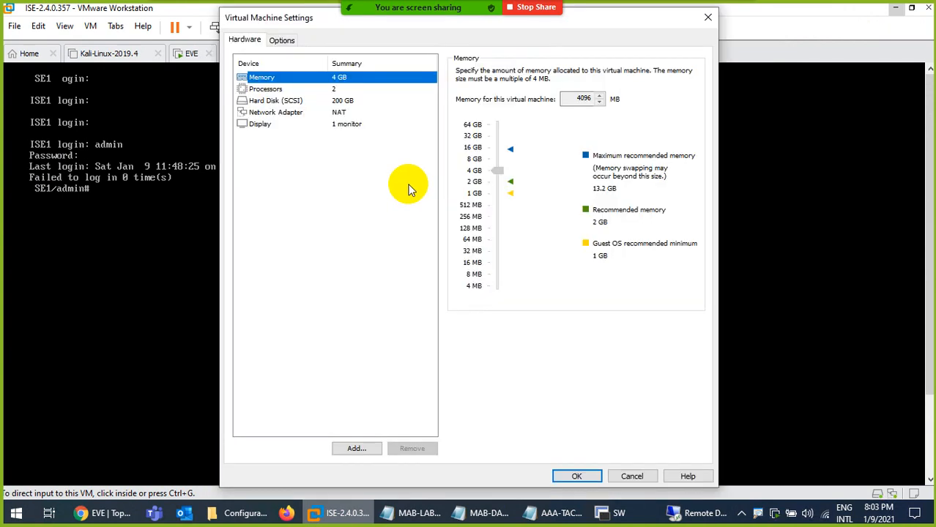
{"action": "left_click", "coordinate": [339, 113]}
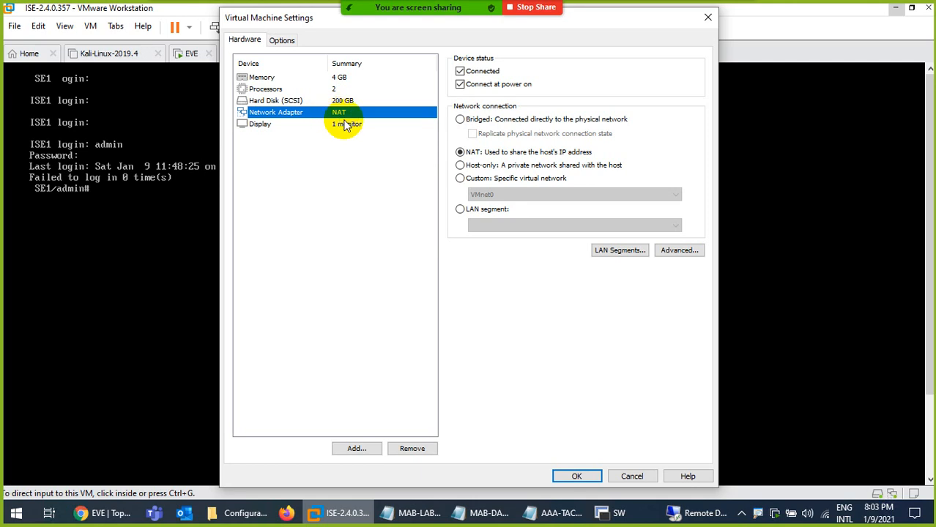
{"action": "left_click", "coordinate": [632, 477]}
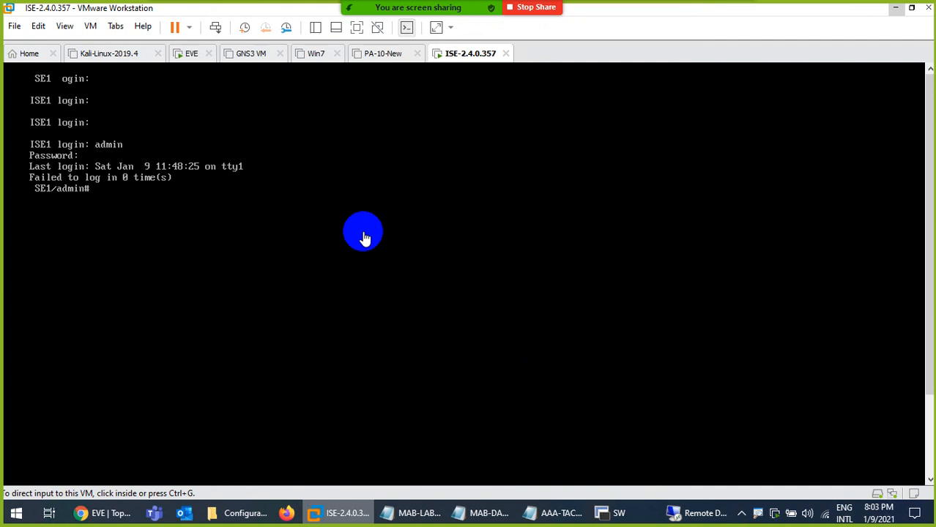
{"action": "left_click", "coordinate": [103, 513]}
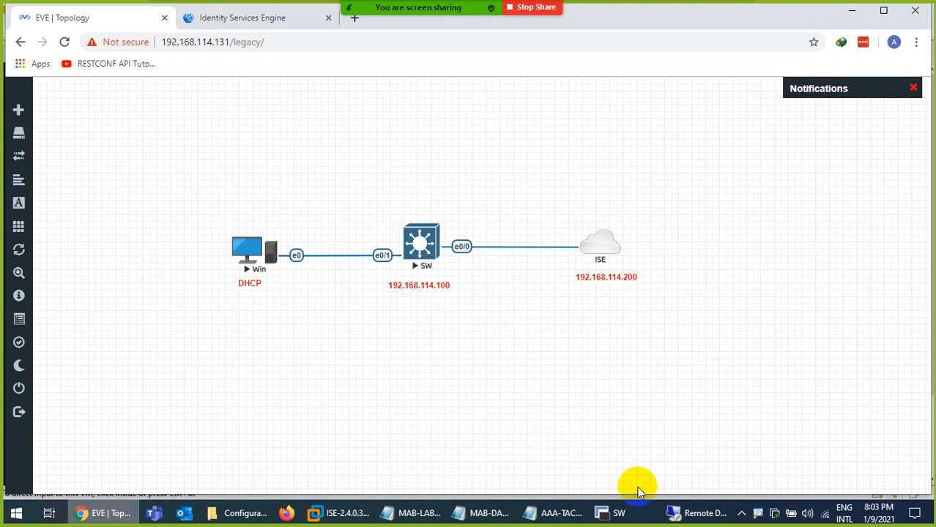
Switch to the Remote Desktop connection and log in to the Windows client with the account password.
{"action": "left_click", "coordinate": [685, 513]}
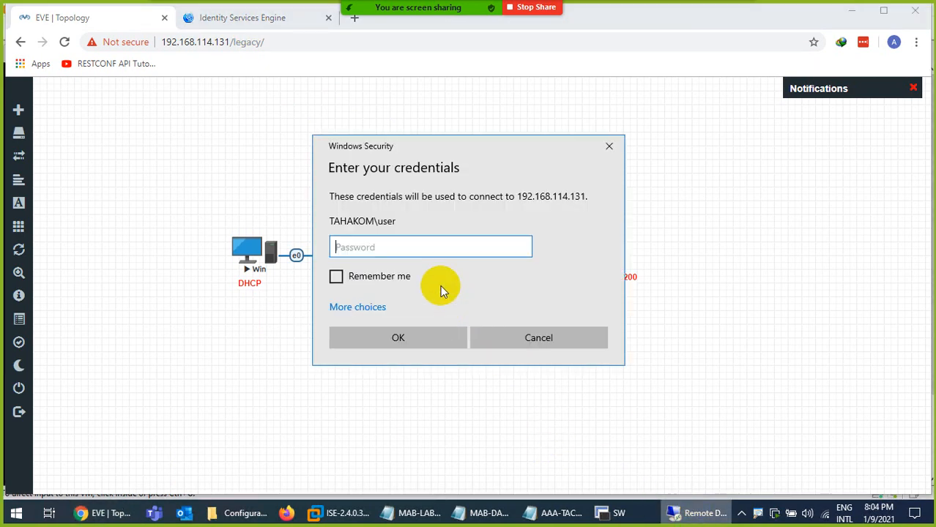
{"action": "type", "text": "••••••••"}
{"action": "key", "text": "Return"}
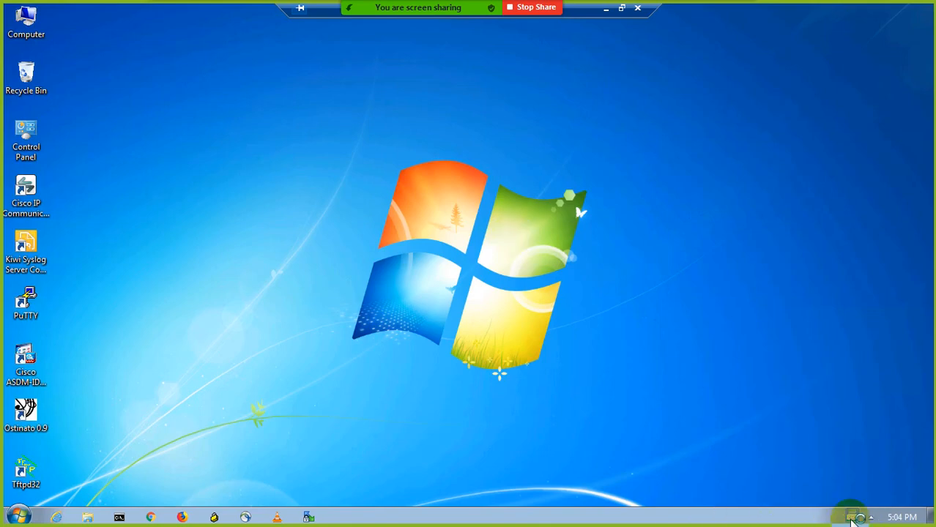
Open the network connection details of the Windows client's Local Area Connection adapter to check its physical and IP addresses.
{"action": "left_click", "coordinate": [852, 516]}
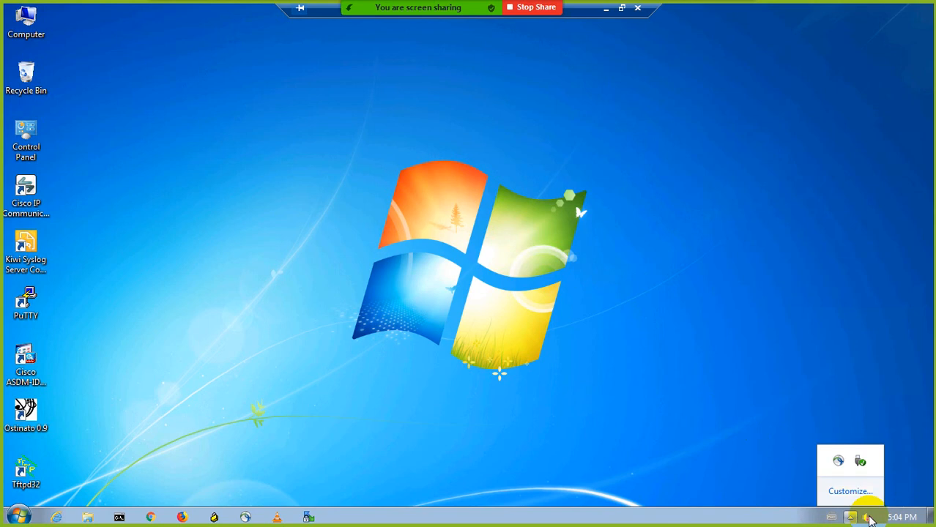
{"action": "left_click", "coordinate": [850, 513]}
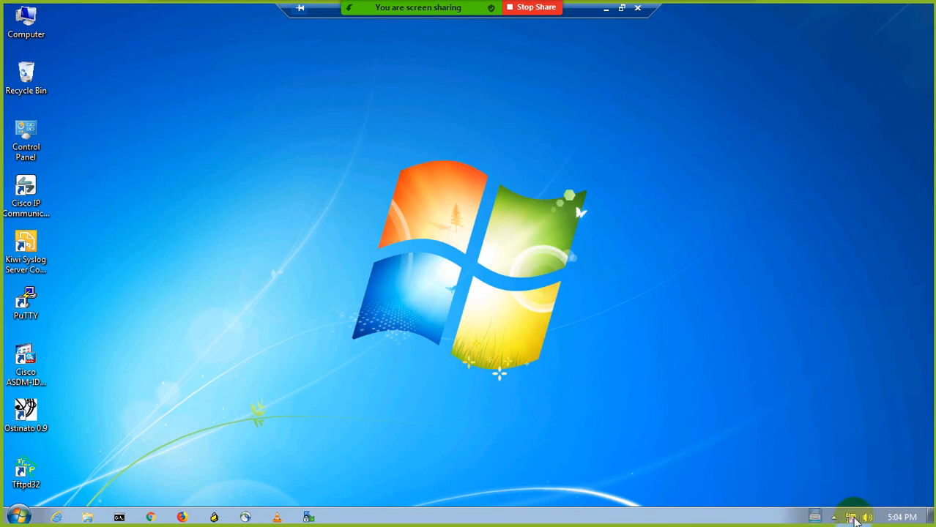
{"action": "right_click", "coordinate": [855, 516]}
{"action": "left_click", "coordinate": [835, 507]}
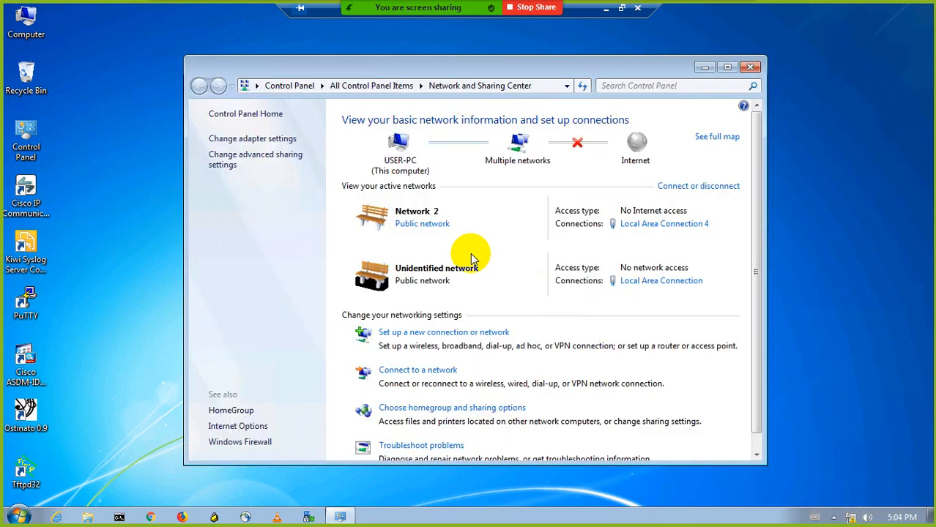
{"action": "left_click", "coordinate": [265, 141]}
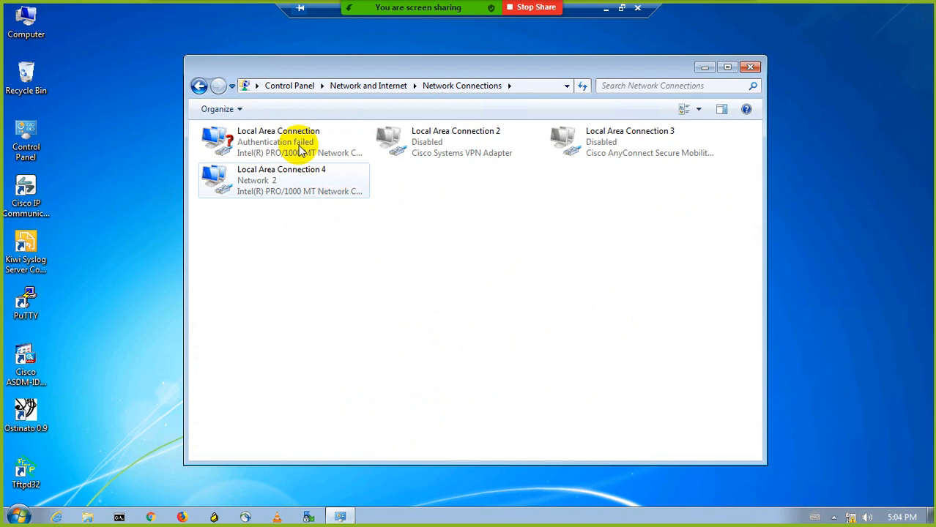
{"action": "double_click", "coordinate": [277, 152]}
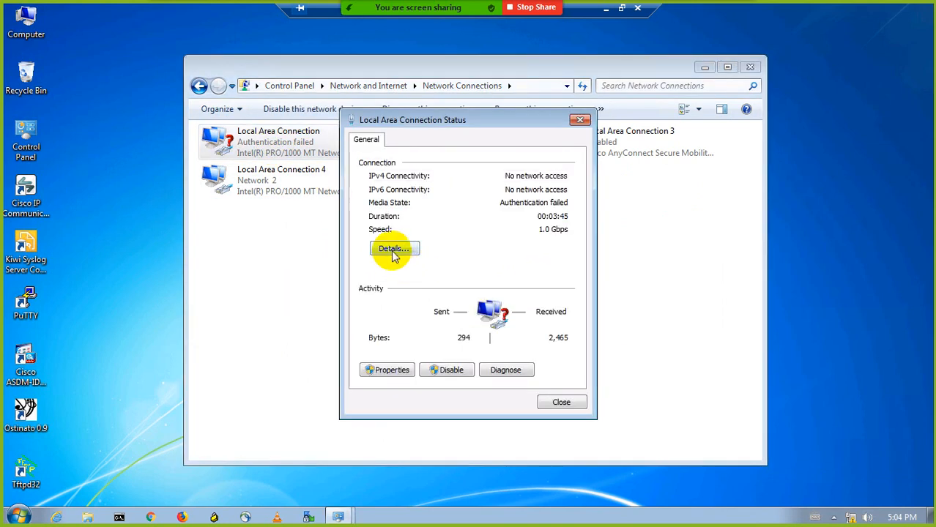
{"action": "left_click", "coordinate": [390, 252]}
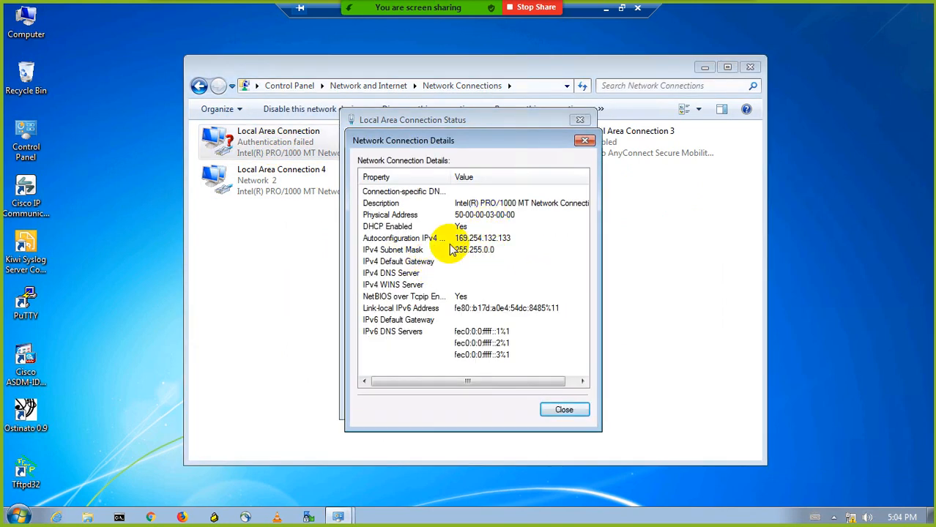
{"action": "left_click", "coordinate": [120, 515]}
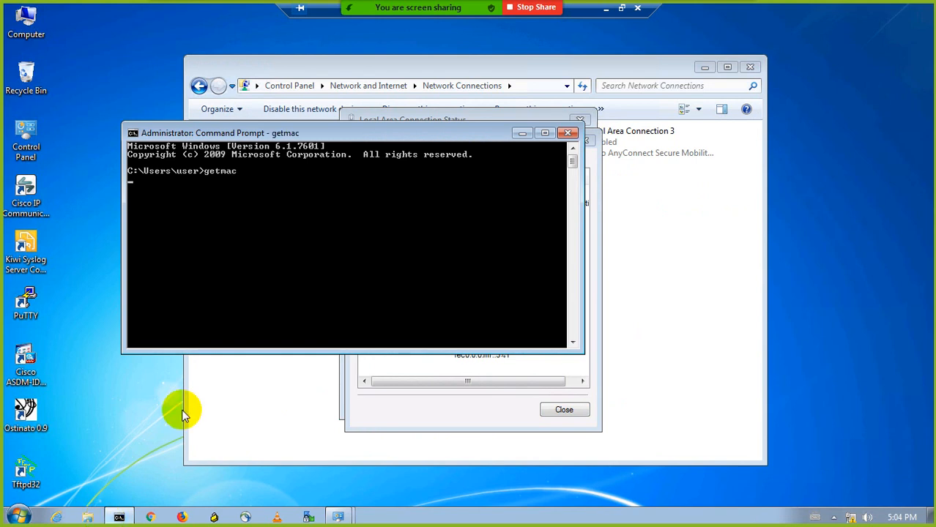
{"action": "left_click_drag", "start_coordinate": [374, 270], "coordinate": [378, 272]}
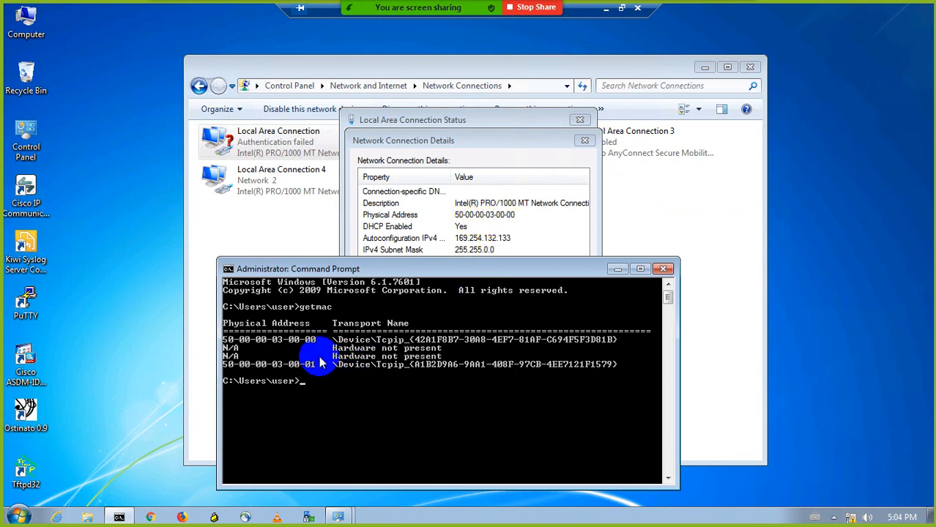
{"action": "right_click", "coordinate": [293, 340]}
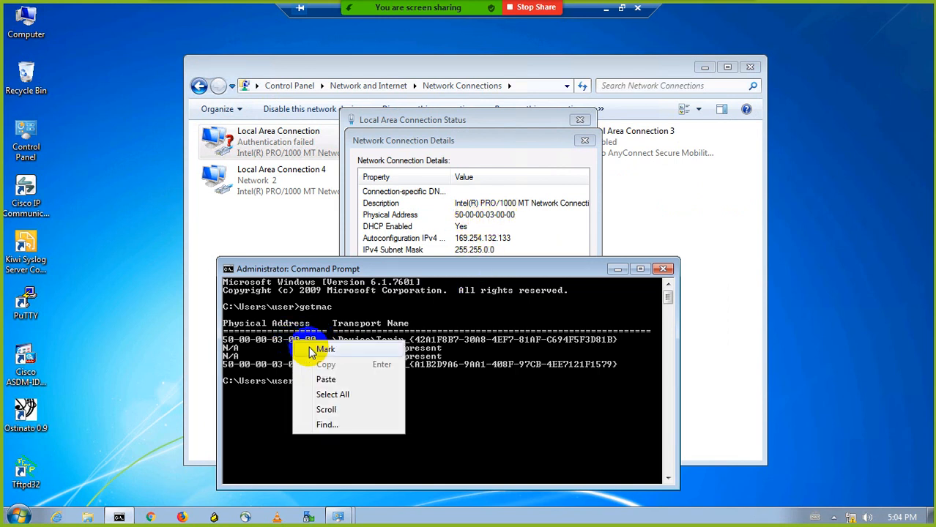
{"action": "left_click", "coordinate": [311, 342]}
{"action": "left_click_drag", "start_coordinate": [311, 340], "coordinate": [228, 337]}
{"action": "key", "text": "ctrl+c"}
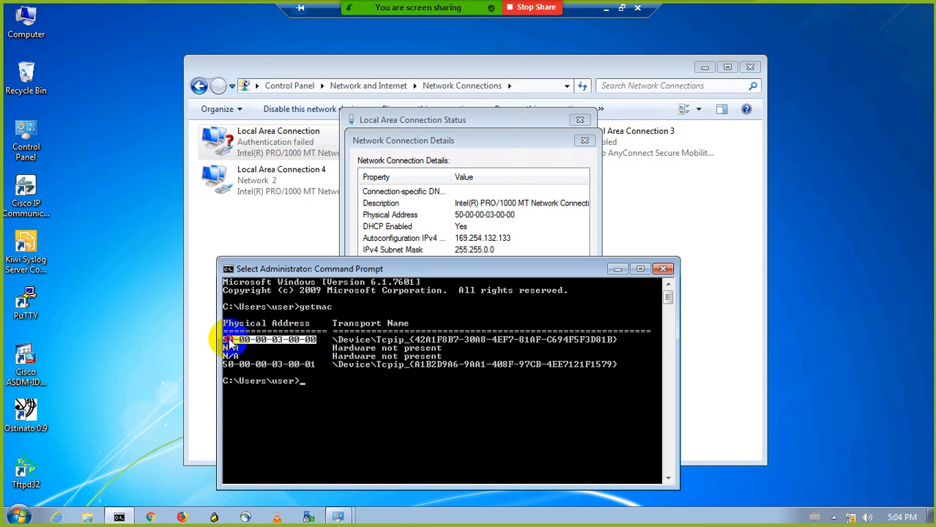
{"action": "key", "text": "Return"}
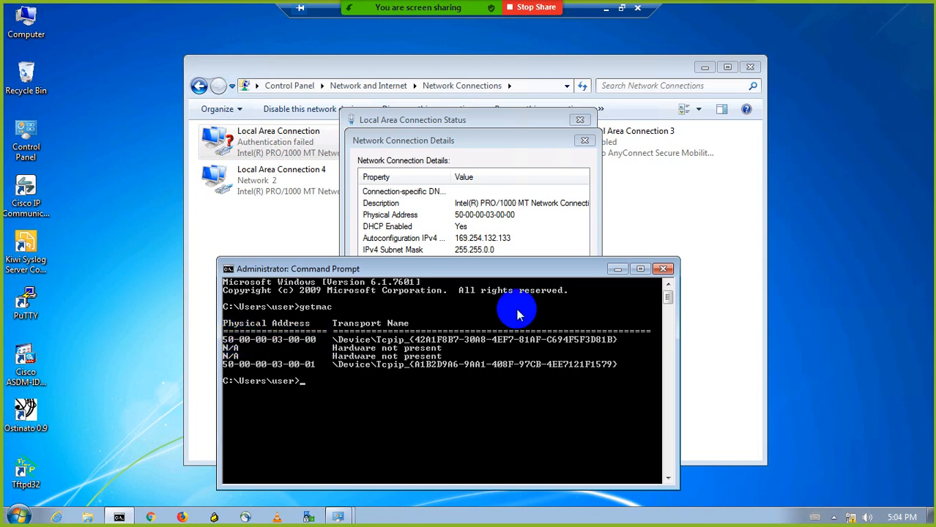
{"action": "left_click", "coordinate": [663, 269]}
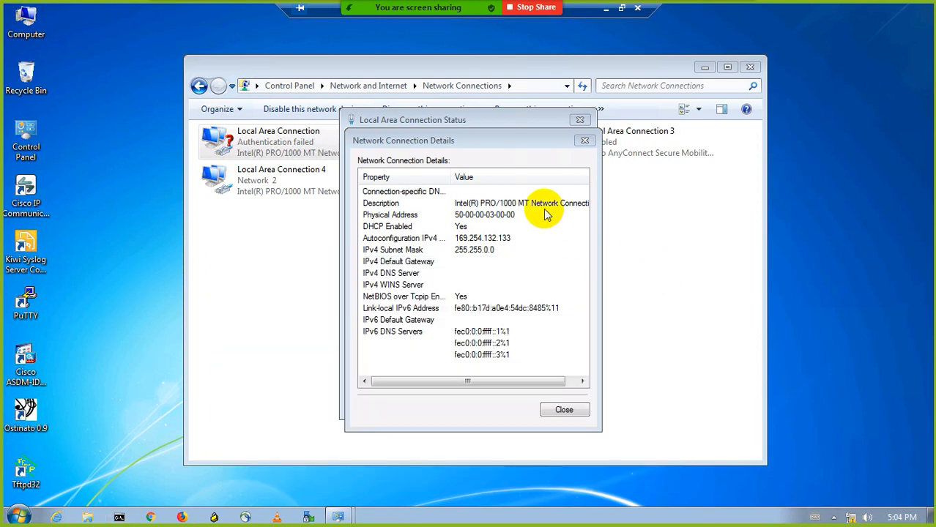
{"action": "left_click", "coordinate": [607, 10]}
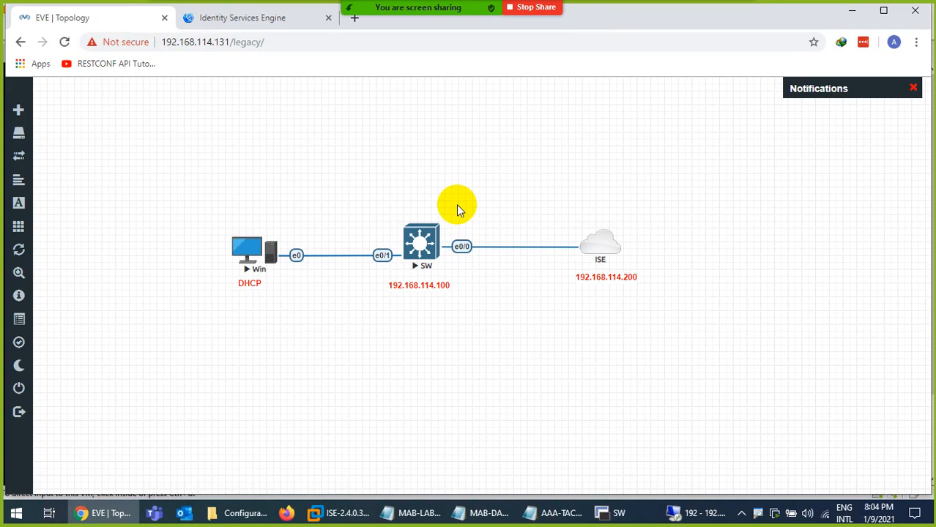
Switch to Identity Services Engine and delete the endpoints 50:00:00:01:00:00 and 50:00:00:03:00:00 from the Context Visibility endpoint list.
{"action": "left_click", "coordinate": [244, 20]}
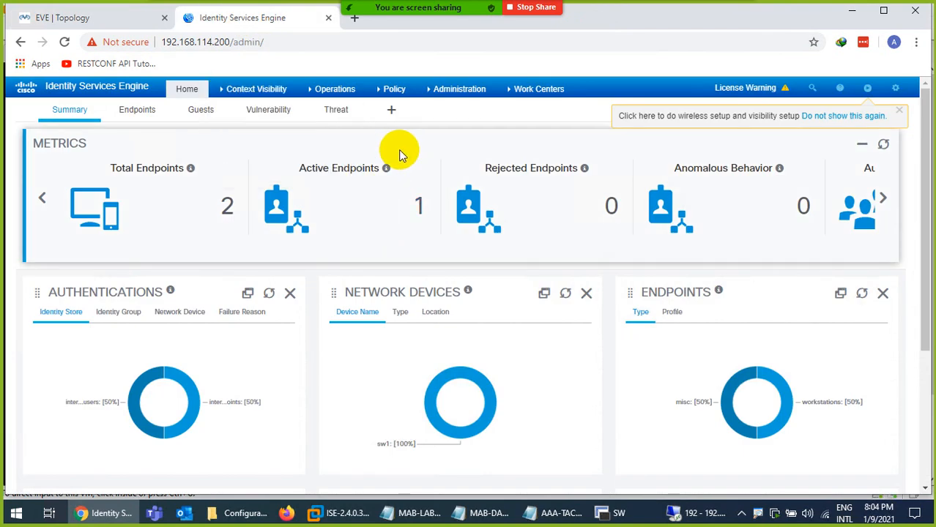
{"action": "mouse_move", "coordinate": [245, 95]}
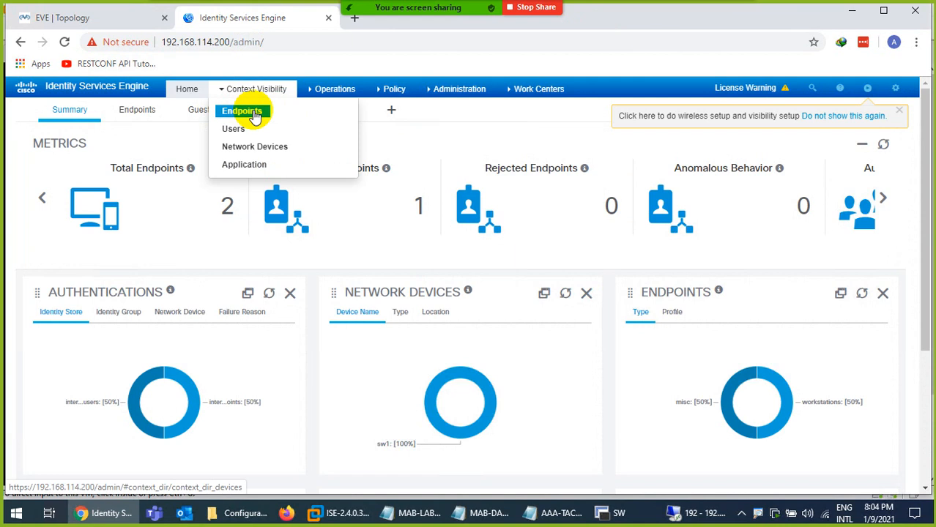
{"action": "left_click", "coordinate": [254, 114]}
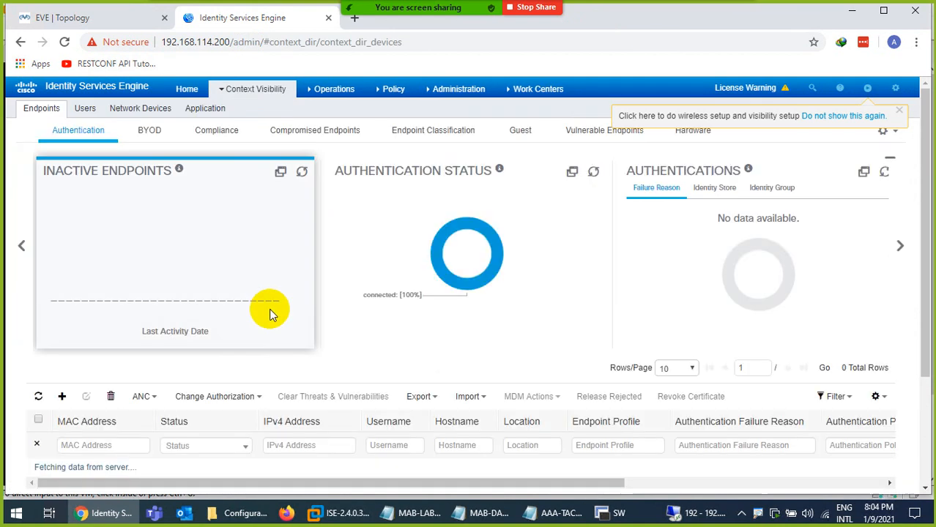
{"action": "scroll", "coordinate": [212, 361], "scroll_direction": "down", "scroll_amount": 3}
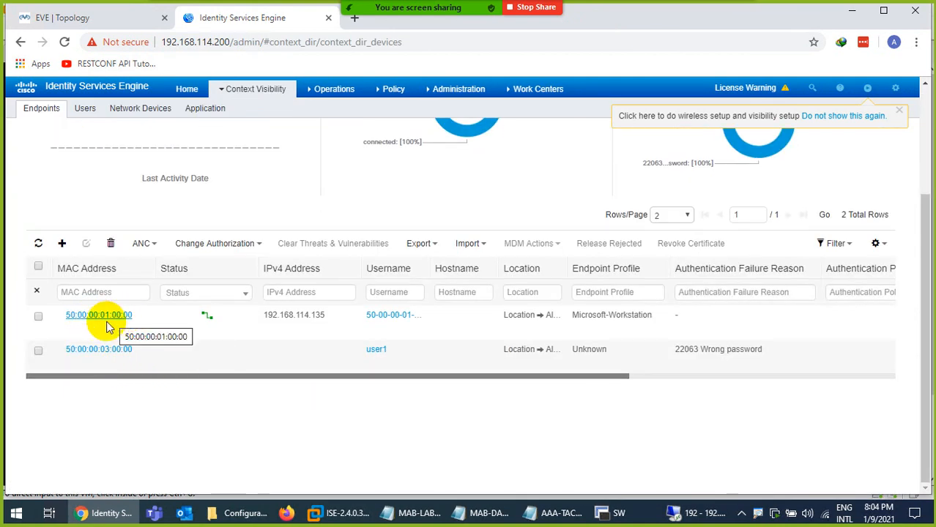
{"action": "left_click", "coordinate": [39, 316]}
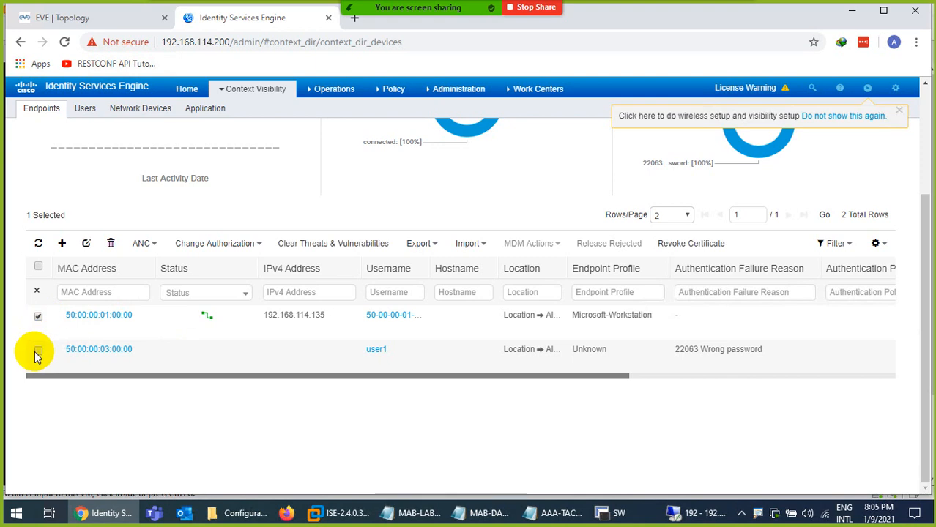
{"action": "left_click", "coordinate": [111, 243]}
{"action": "left_click", "coordinate": [138, 285]}
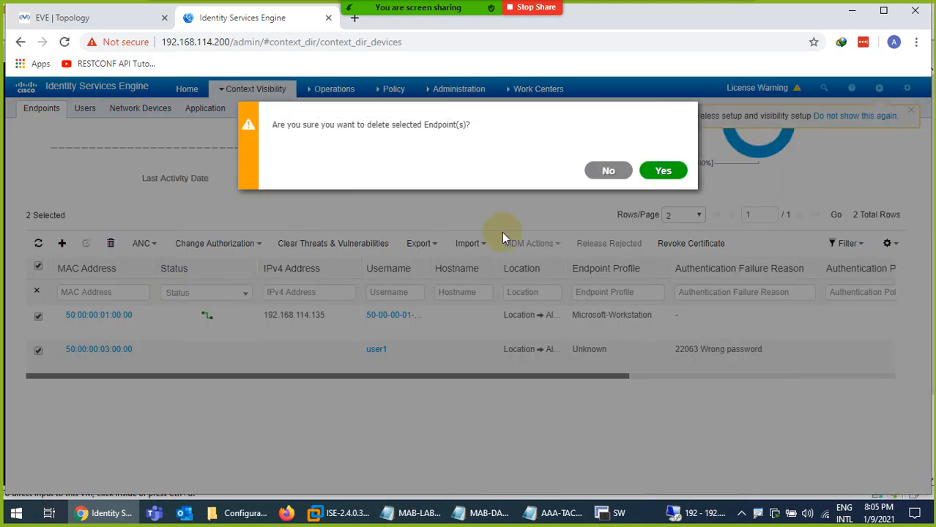
{"action": "left_click", "coordinate": [661, 172]}
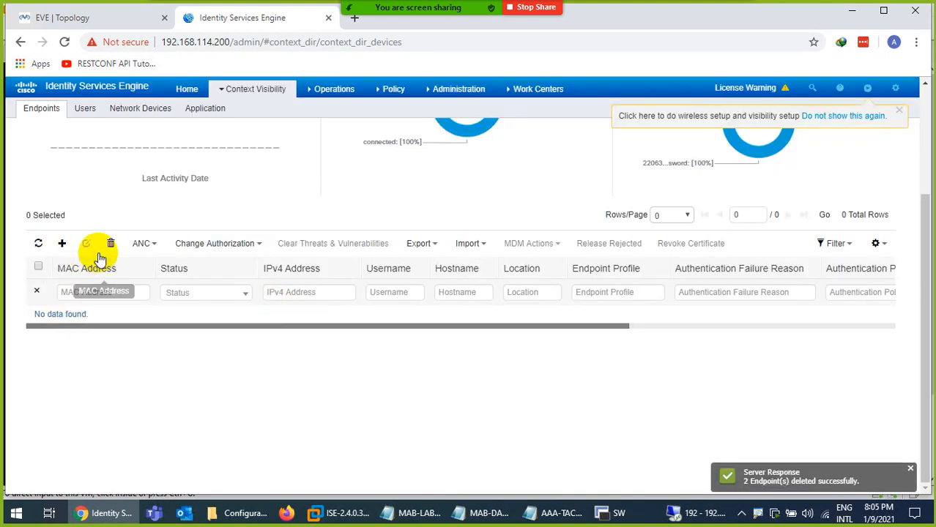
Add an endpoint with MAC address 50:00:00:03:00:00 and the description "PC1 MAC address".
{"action": "left_click", "coordinate": [63, 245]}
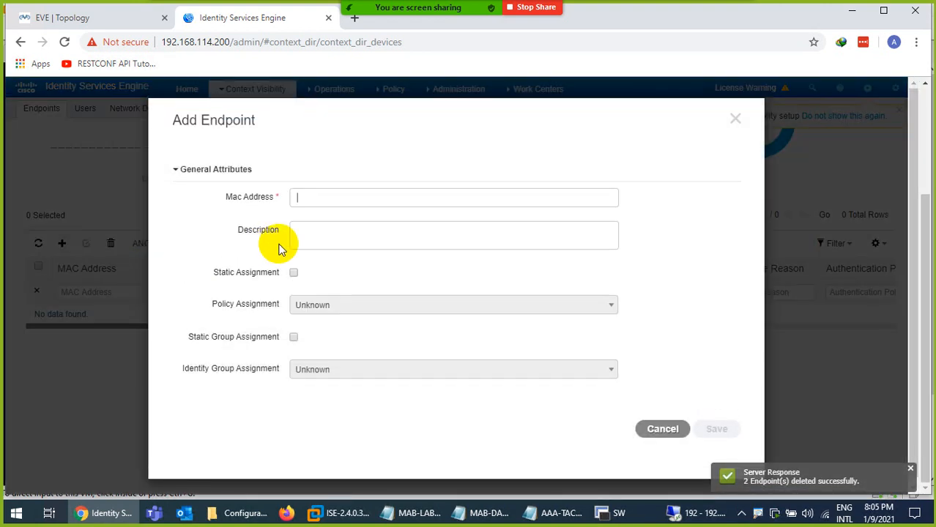
{"action": "key", "text": "ctrl+v"}
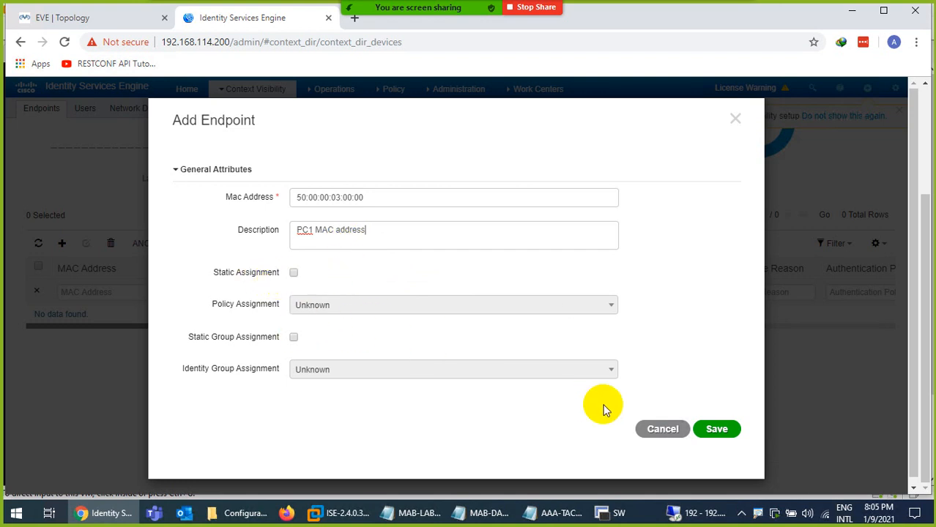
{"action": "left_click", "coordinate": [715, 429]}
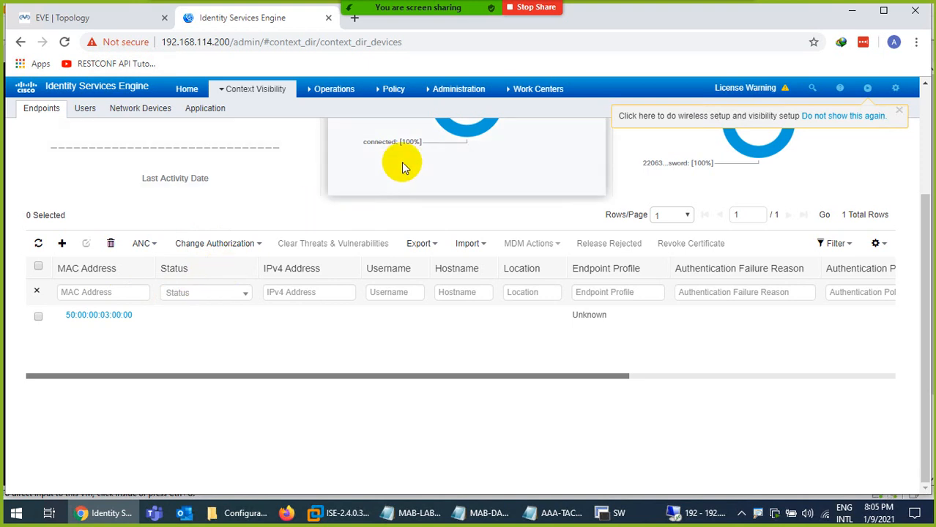
Open the SW1 entry among the ISE network devices to check its settings.
{"action": "mouse_move", "coordinate": [449, 90]}
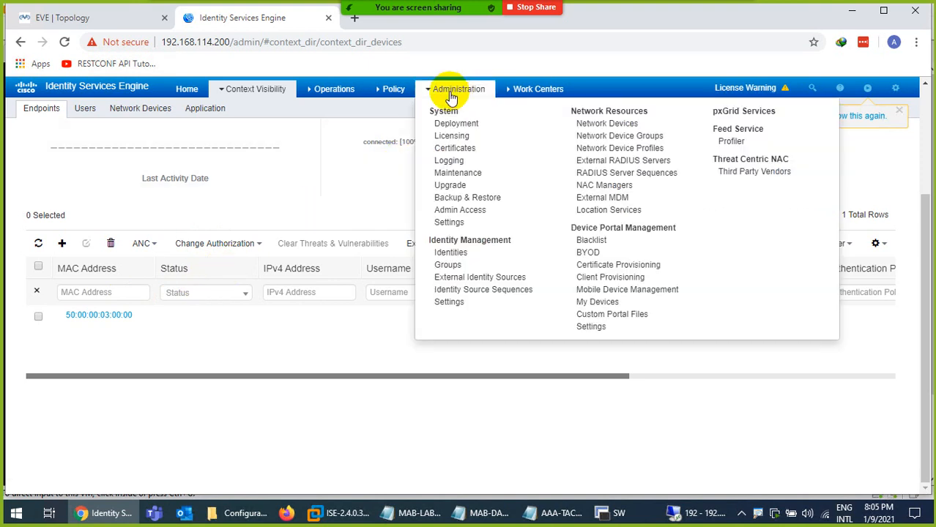
{"action": "left_click", "coordinate": [590, 129]}
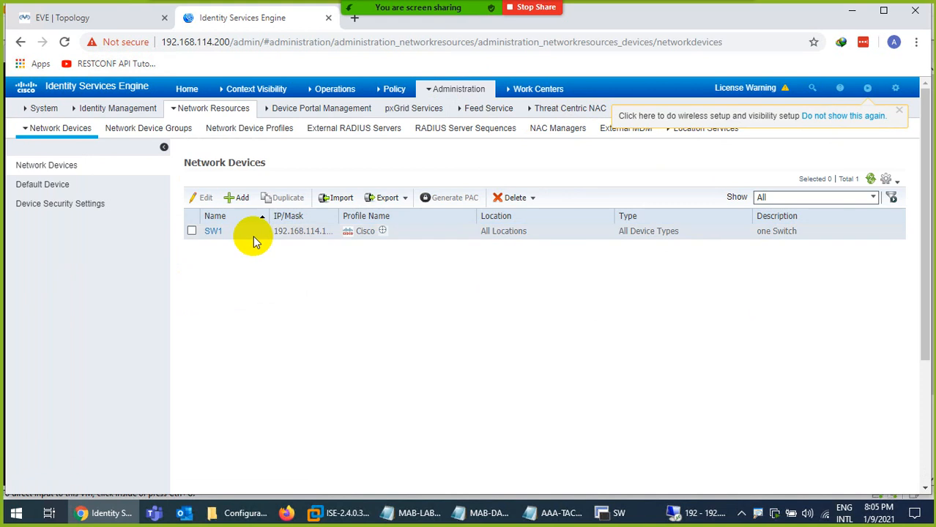
{"action": "left_click", "coordinate": [213, 232]}
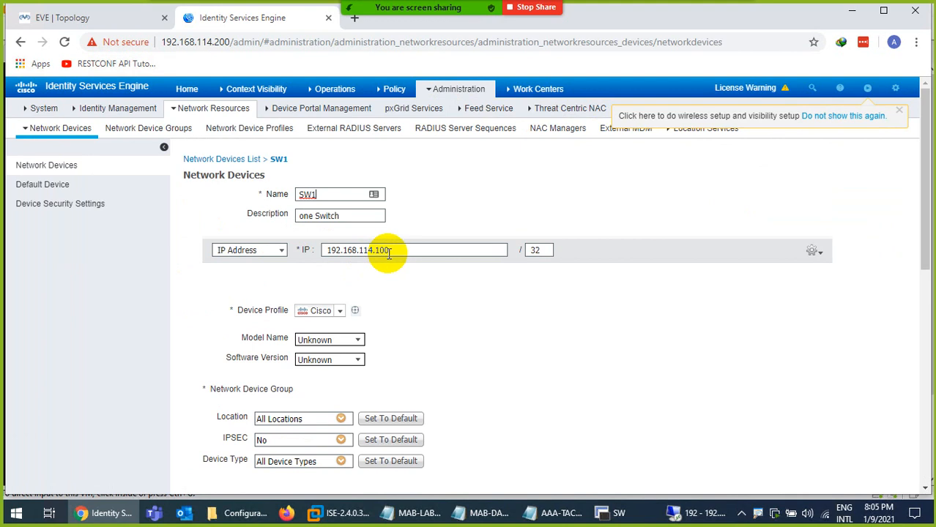
{"action": "left_click", "coordinate": [397, 28]}
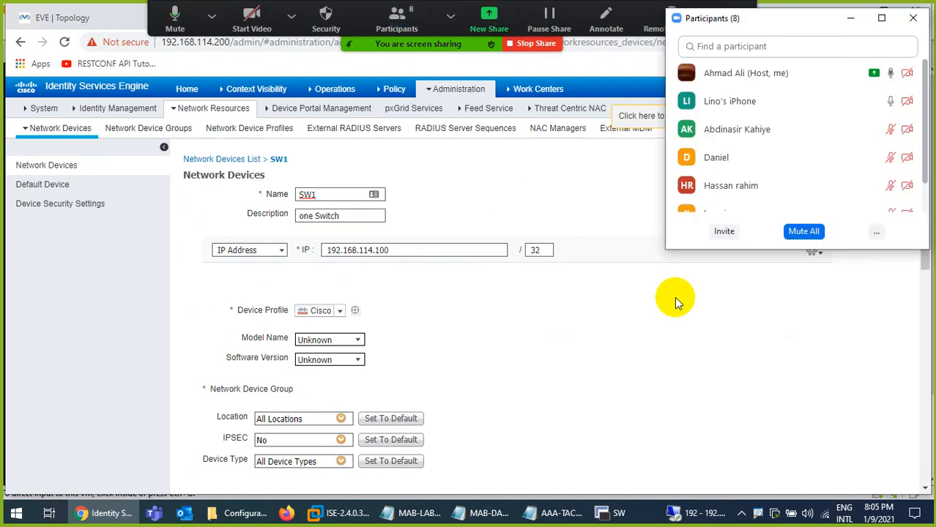
Mute all meeting participants and close the participants list.
{"action": "left_click", "coordinate": [802, 233]}
{"action": "left_click", "coordinate": [536, 289]}
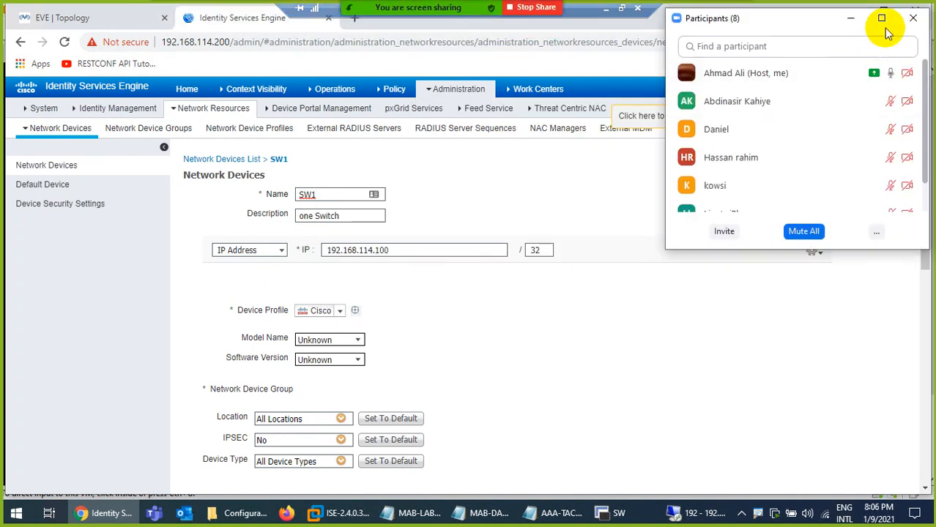
{"action": "left_click", "coordinate": [913, 17]}
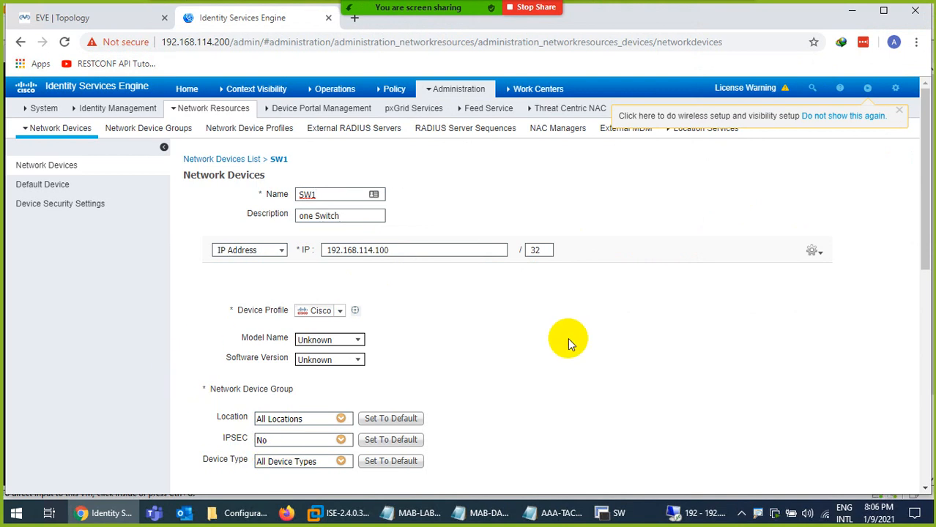
Reveal the RADIUS shared secret of SW1 and compare it with the RADIUS server key in the switch console configuration.
{"action": "scroll", "coordinate": [669, 351], "scroll_direction": "down", "scroll_amount": 5}
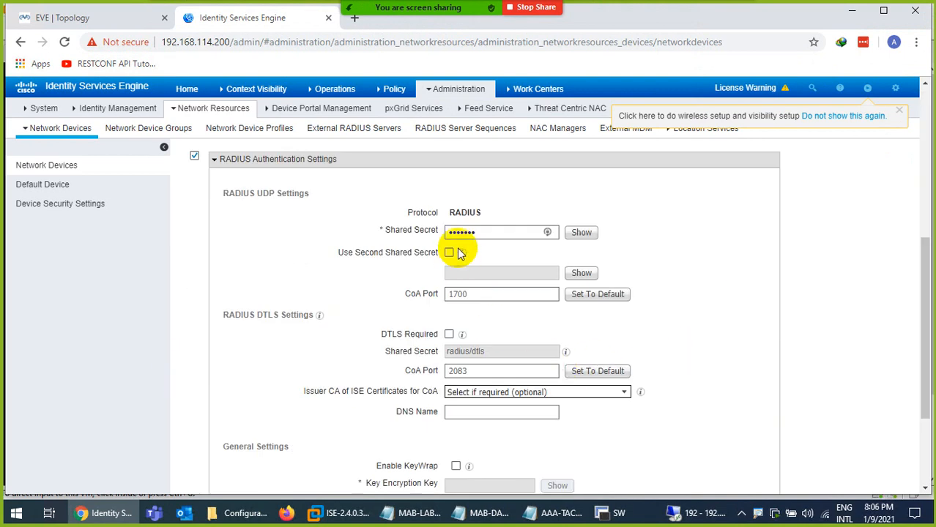
{"action": "left_click", "coordinate": [575, 233]}
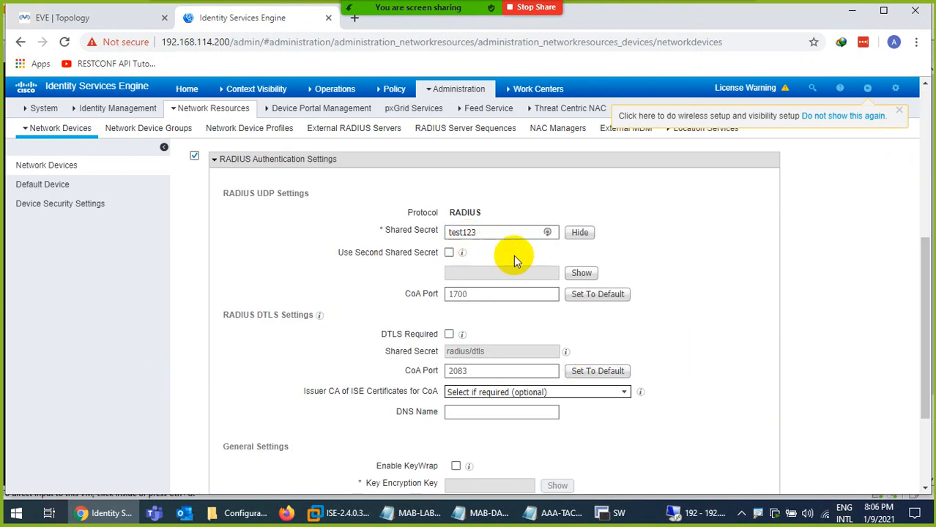
{"action": "left_click", "coordinate": [627, 510]}
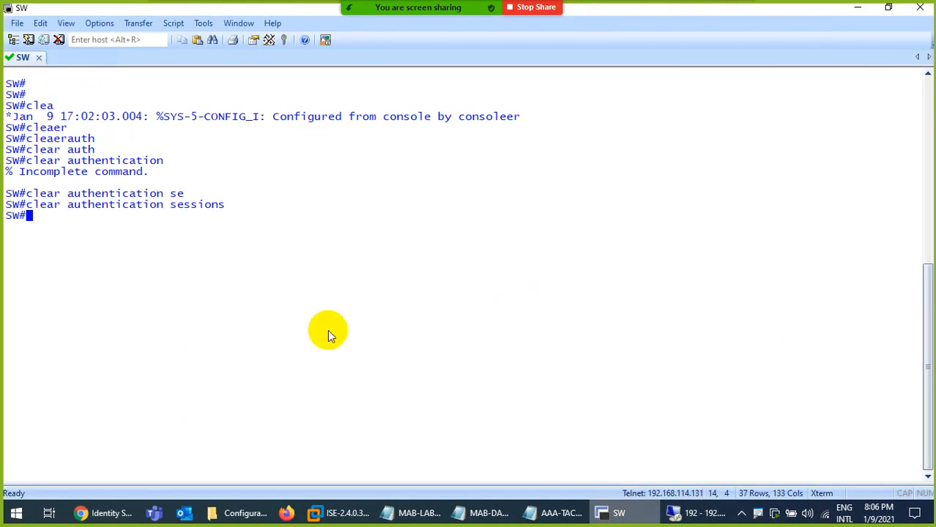
{"action": "scroll", "coordinate": [219, 251], "scroll_direction": "up", "scroll_amount": 7}
{"action": "scroll", "coordinate": [203, 208], "scroll_direction": "up", "scroll_amount": 3}
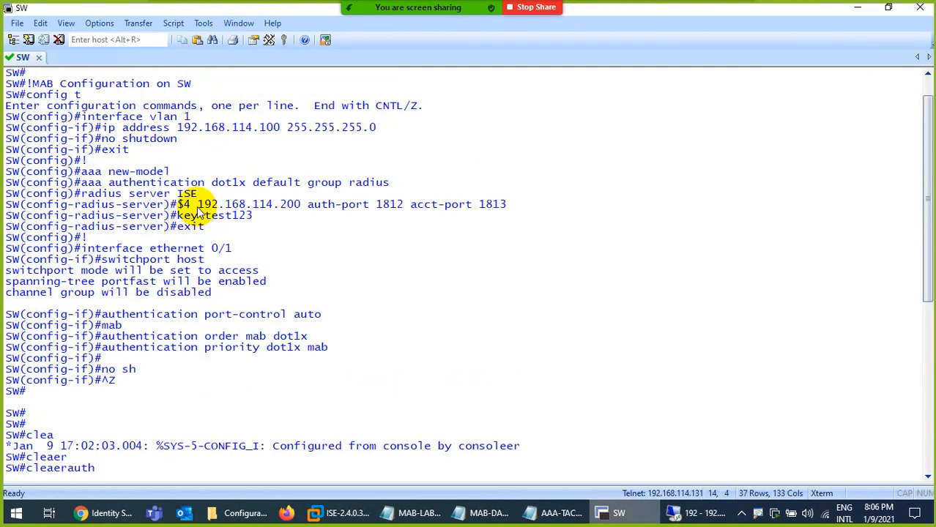
{"action": "left_click_drag", "start_coordinate": [253, 216], "coordinate": [230, 216]}
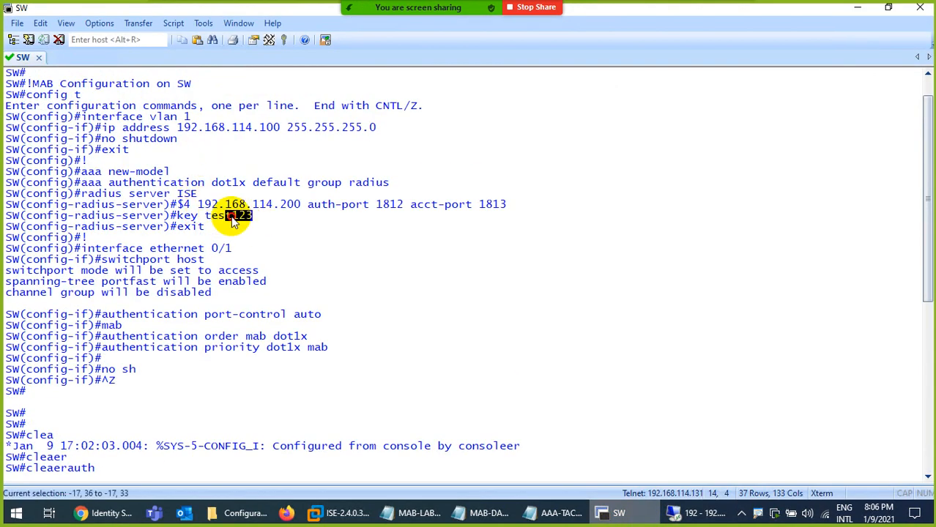
{"action": "left_click", "coordinate": [593, 518]}
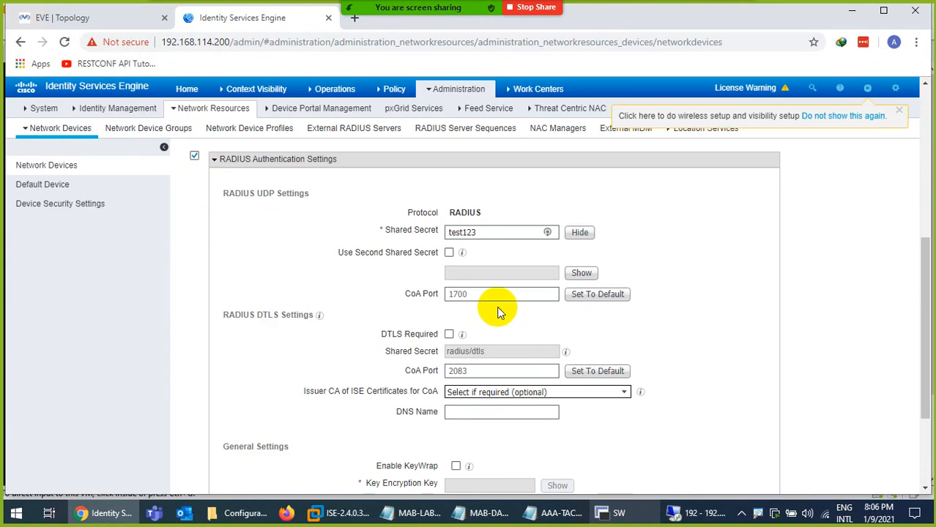
{"action": "scroll", "coordinate": [440, 377], "scroll_direction": "down", "scroll_amount": 3}
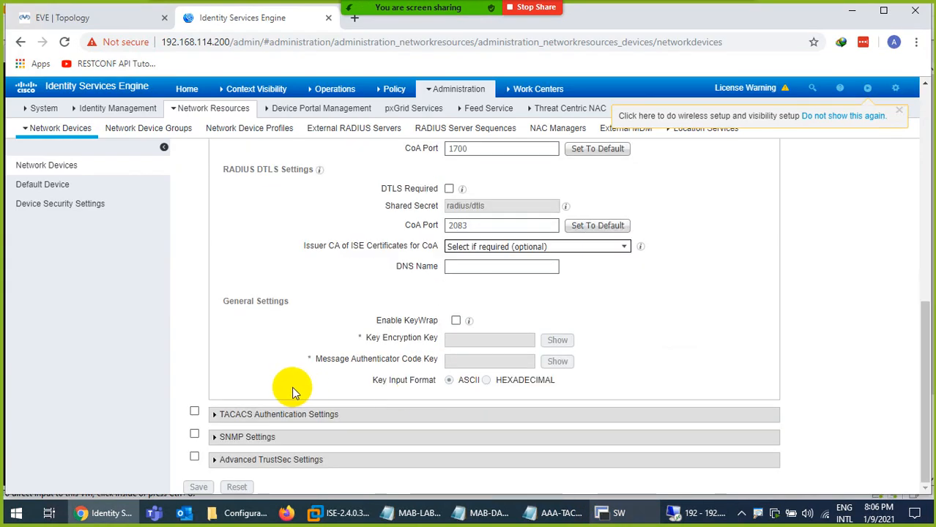
{"action": "scroll", "coordinate": [293, 391], "scroll_direction": "up", "scroll_amount": 15}
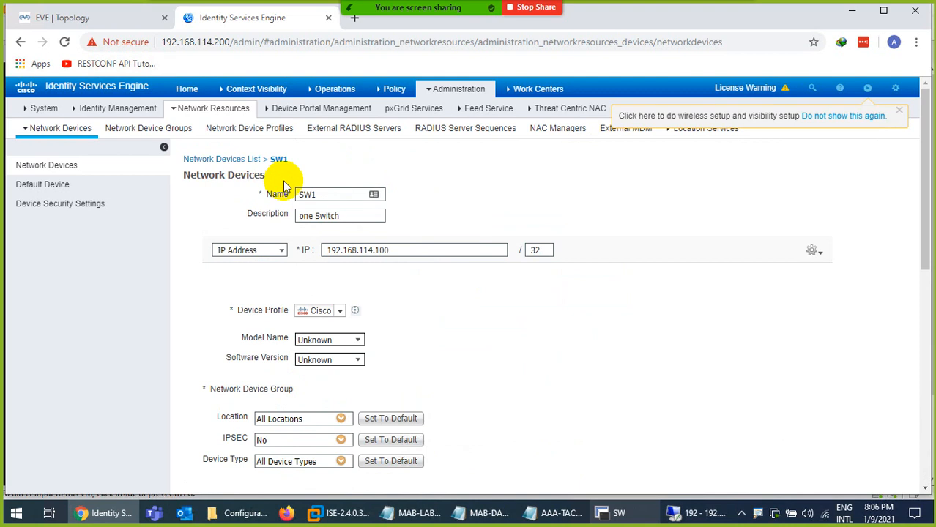
Open the RADIUS live logs in Identity Services Engine.
{"action": "mouse_move", "coordinate": [250, 93]}
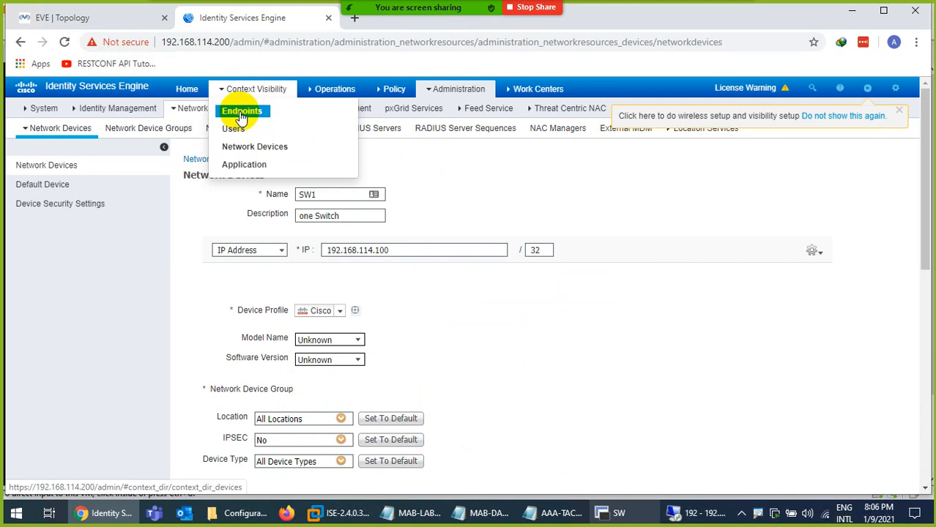
{"action": "mouse_move", "coordinate": [463, 104]}
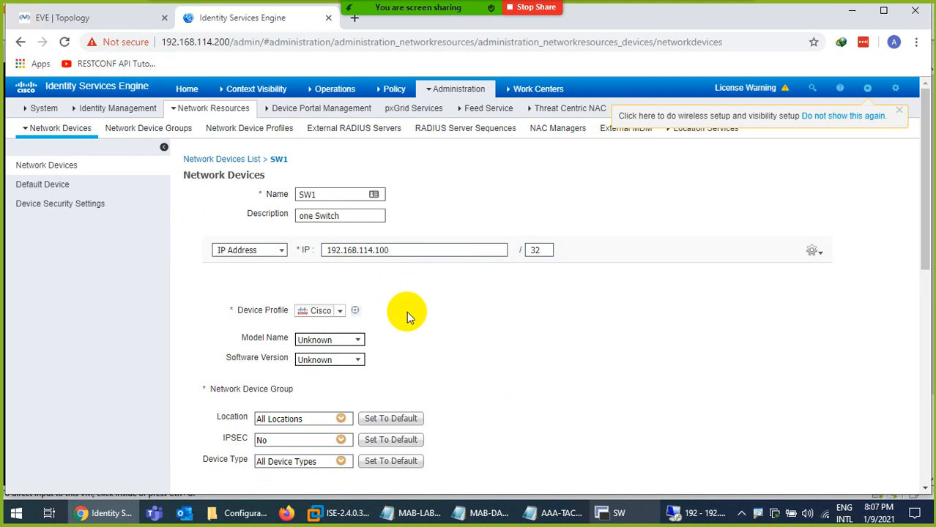
{"action": "mouse_move", "coordinate": [328, 96]}
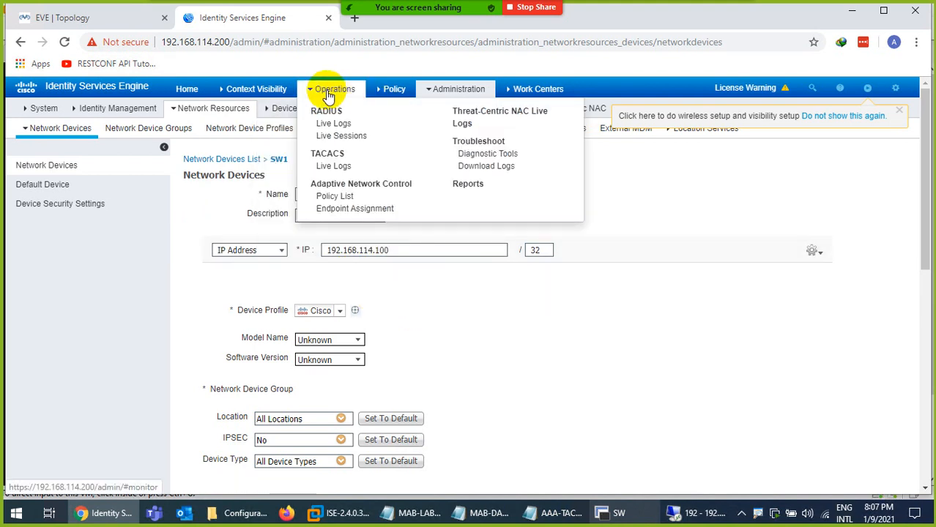
{"action": "mouse_move", "coordinate": [278, 105]}
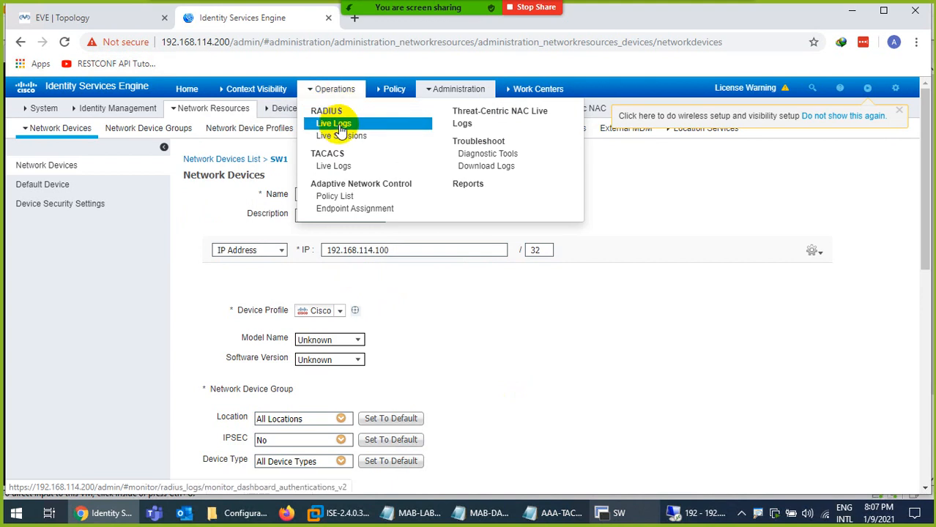
{"action": "left_click", "coordinate": [340, 126]}
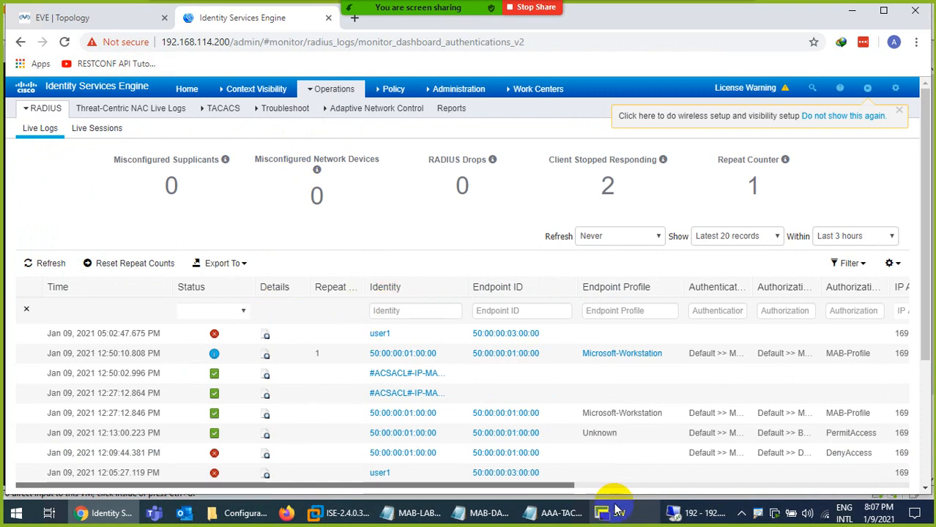
Switch to the remote Windows client and close the details and status windows of Local Area Connection.
{"action": "left_click", "coordinate": [703, 514]}
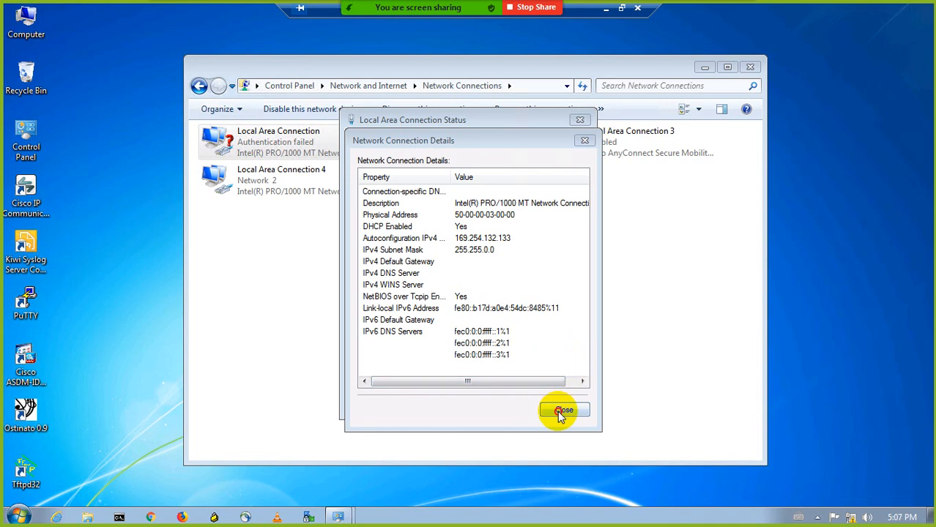
{"action": "left_click", "coordinate": [560, 412]}
{"action": "left_click", "coordinate": [566, 403]}
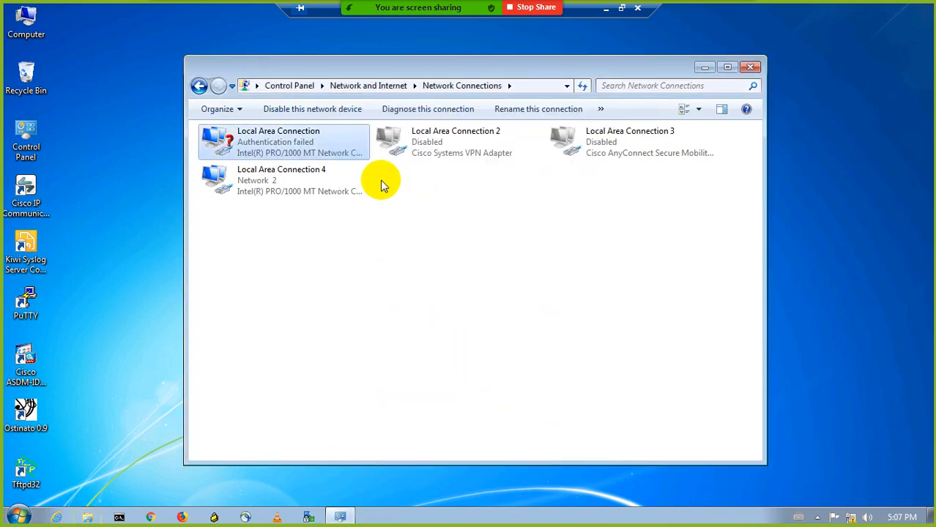
Check the IEEE 802.1X authentication settings of Local Area Connection without changing them.
{"action": "right_click", "coordinate": [286, 149]}
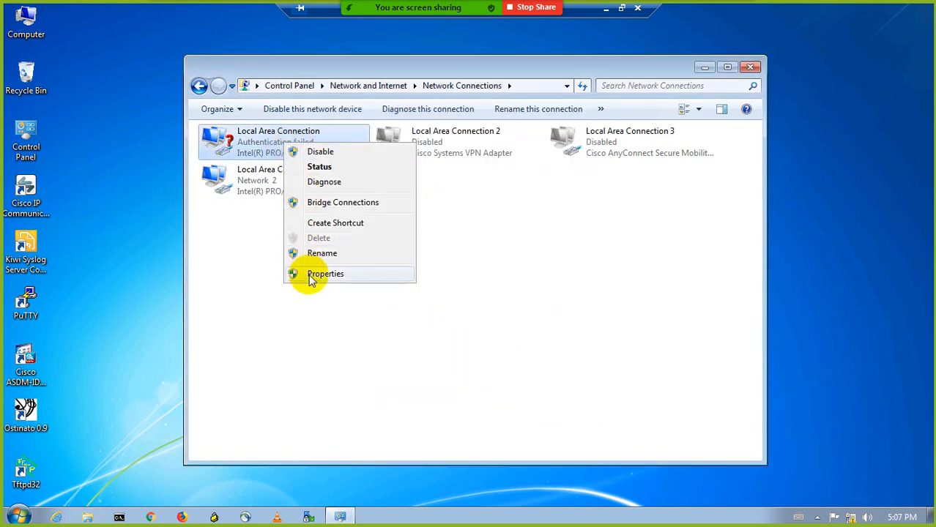
{"action": "left_click", "coordinate": [322, 274]}
{"action": "left_click", "coordinate": [287, 143]}
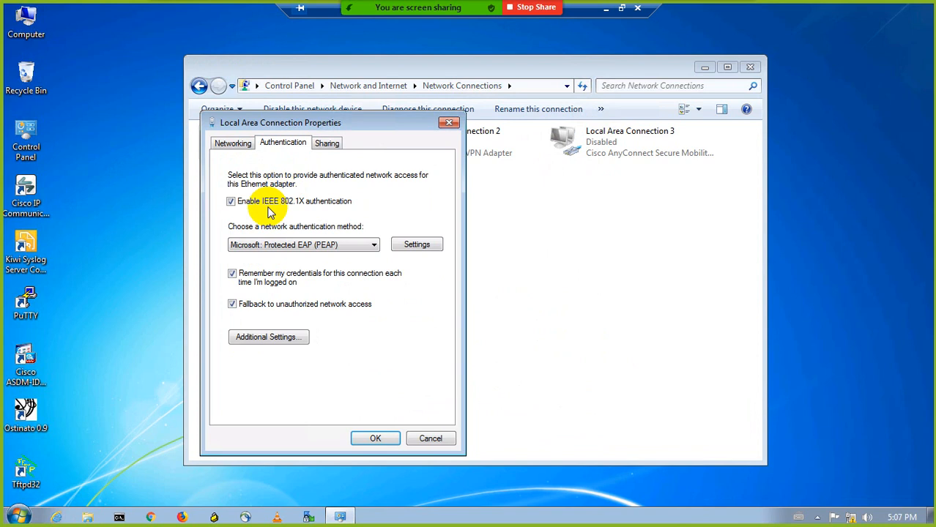
{"action": "left_click", "coordinate": [438, 439]}
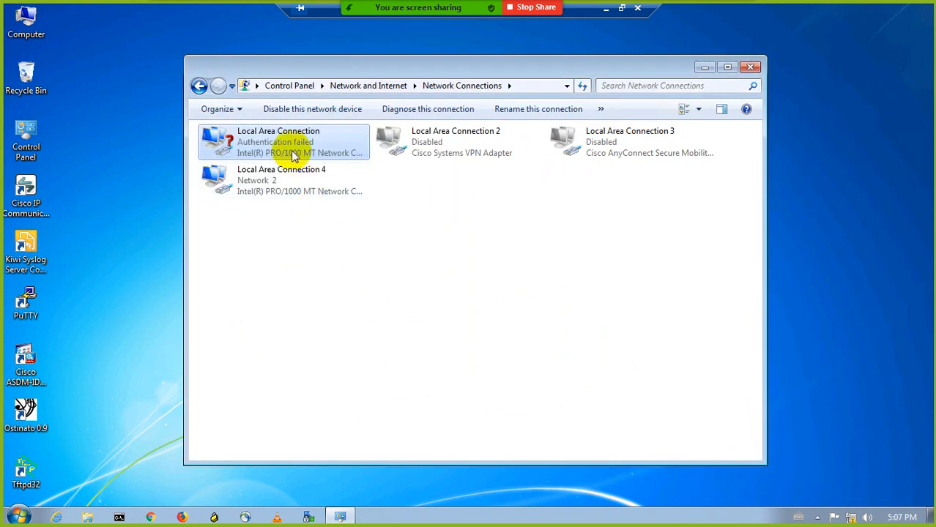
{"action": "right_click", "coordinate": [293, 144]}
{"action": "left_click", "coordinate": [333, 274]}
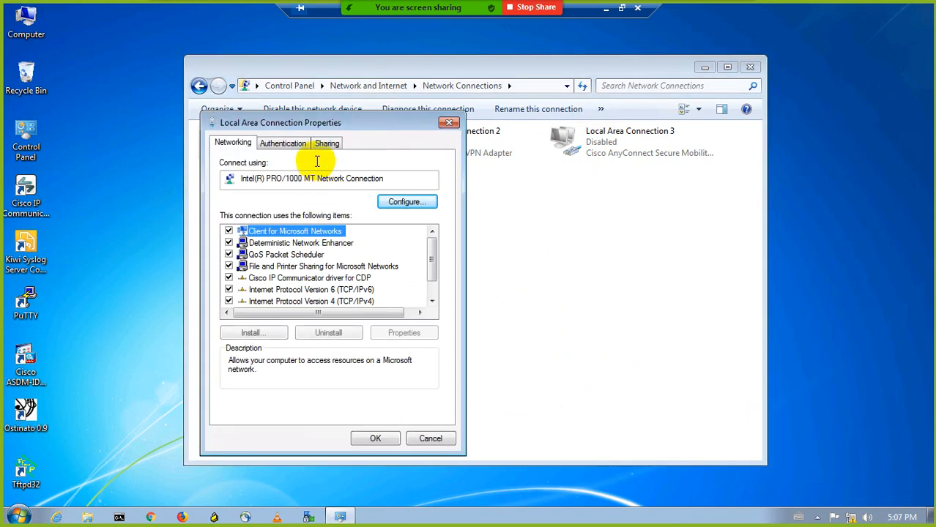
{"action": "left_click", "coordinate": [290, 145]}
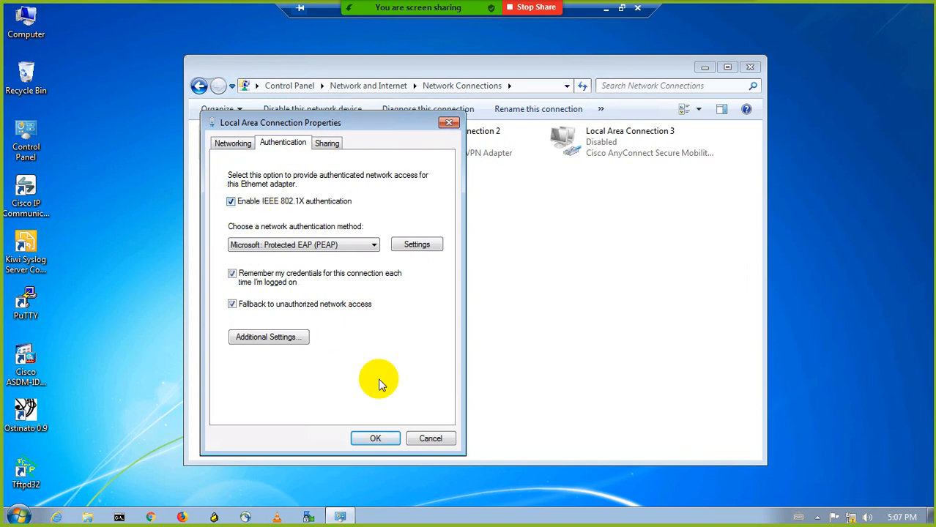
{"action": "left_click", "coordinate": [423, 436]}
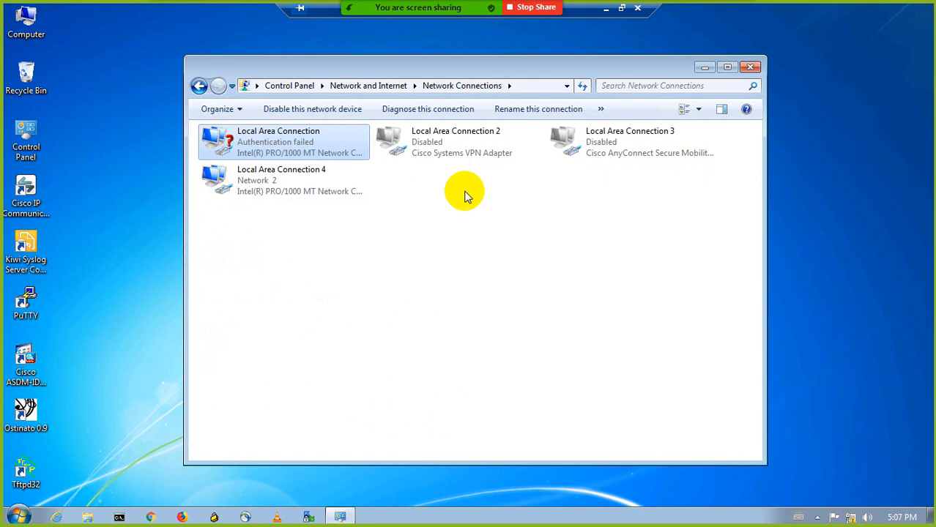
Turn off IEEE 802.1X authentication in the properties of Local Area Connection.
{"action": "right_click", "coordinate": [296, 149]}
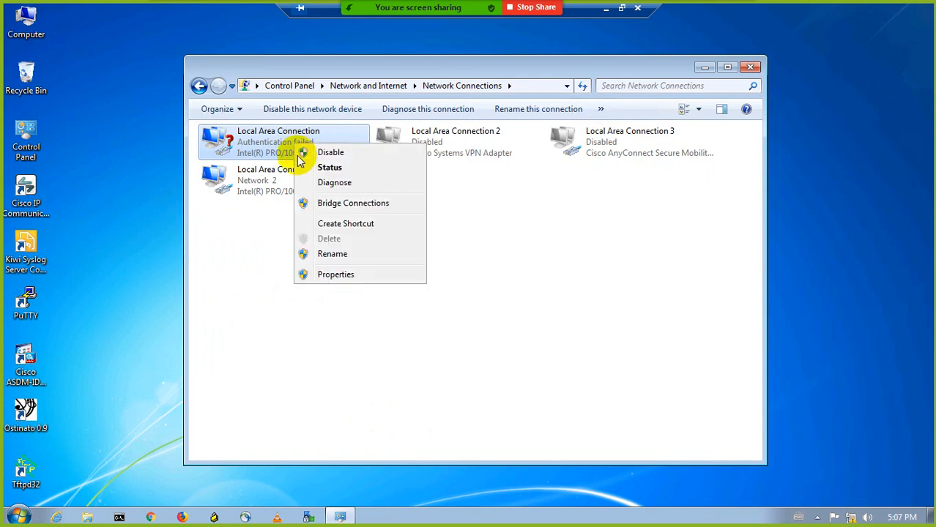
{"action": "left_click", "coordinate": [310, 271]}
{"action": "left_click", "coordinate": [285, 144]}
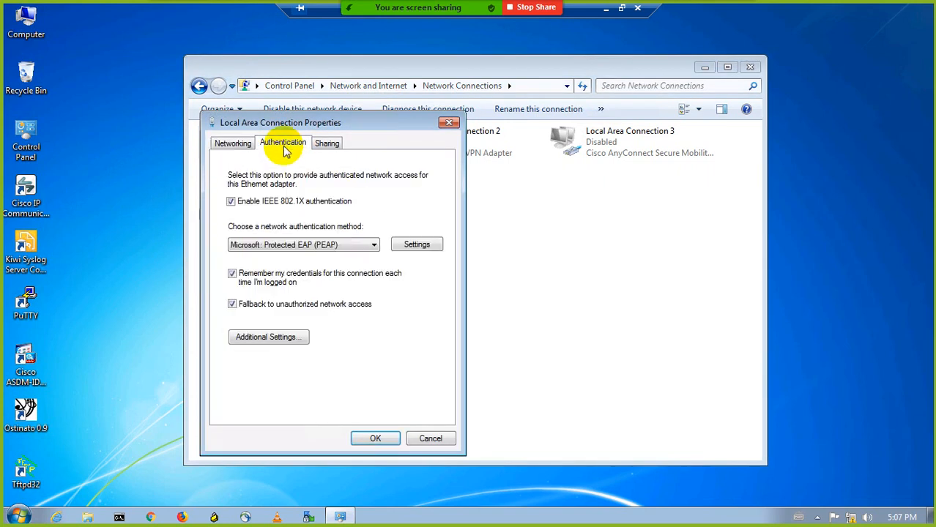
{"action": "left_click", "coordinate": [232, 201]}
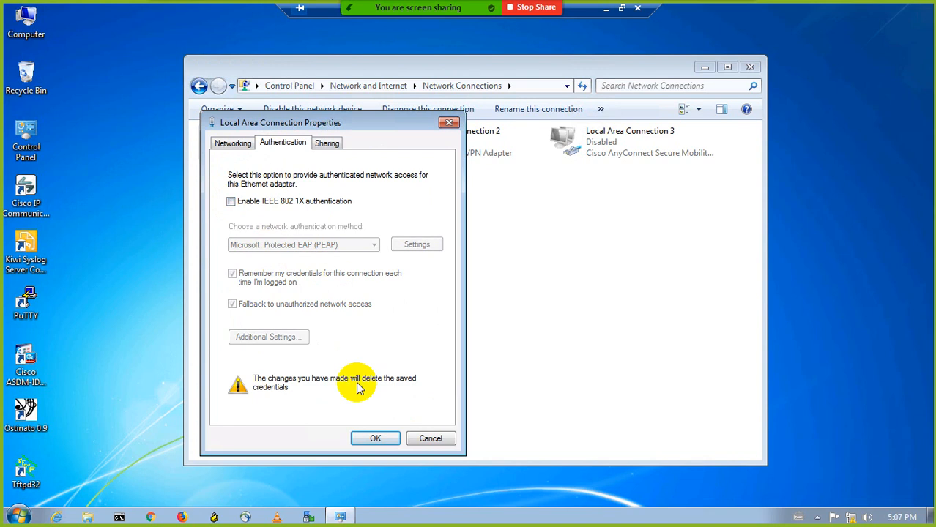
{"action": "left_click", "coordinate": [362, 437]}
Enable IEEE 802.1X authentication again for Local Area Connection.
{"action": "right_click", "coordinate": [273, 142]}
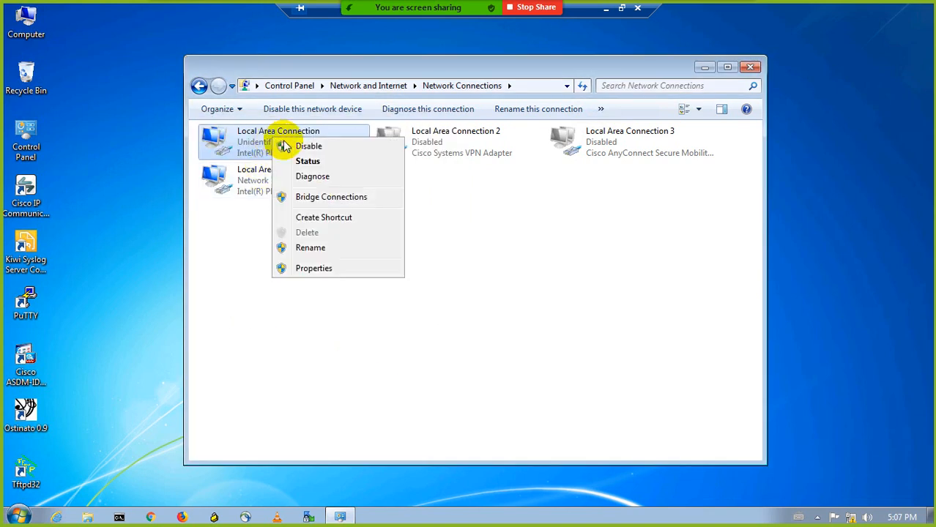
{"action": "left_click", "coordinate": [310, 267]}
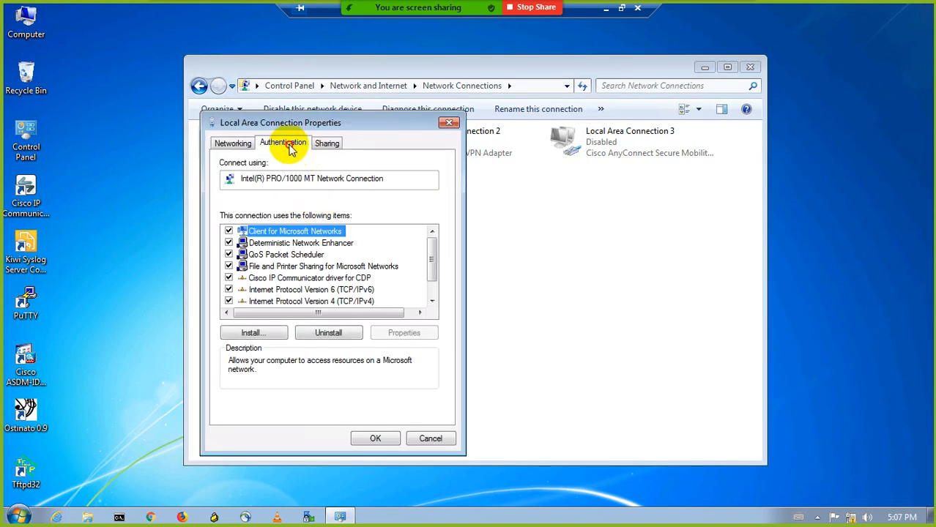
{"action": "left_click", "coordinate": [286, 144]}
{"action": "left_click", "coordinate": [231, 201]}
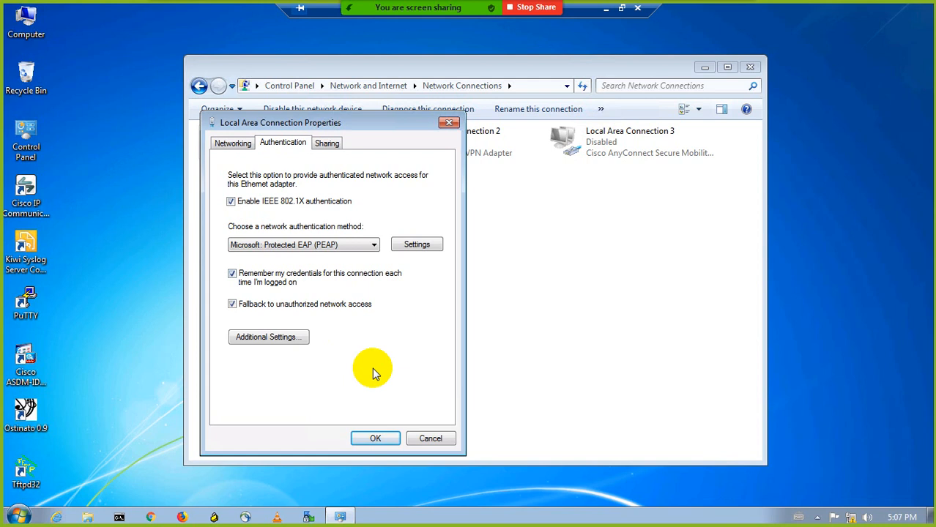
{"action": "left_click", "coordinate": [374, 438]}
Disable IEEE 802.1X authentication for Local Area Connection and check the adapter's network connection details.
{"action": "right_click", "coordinate": [297, 139]}
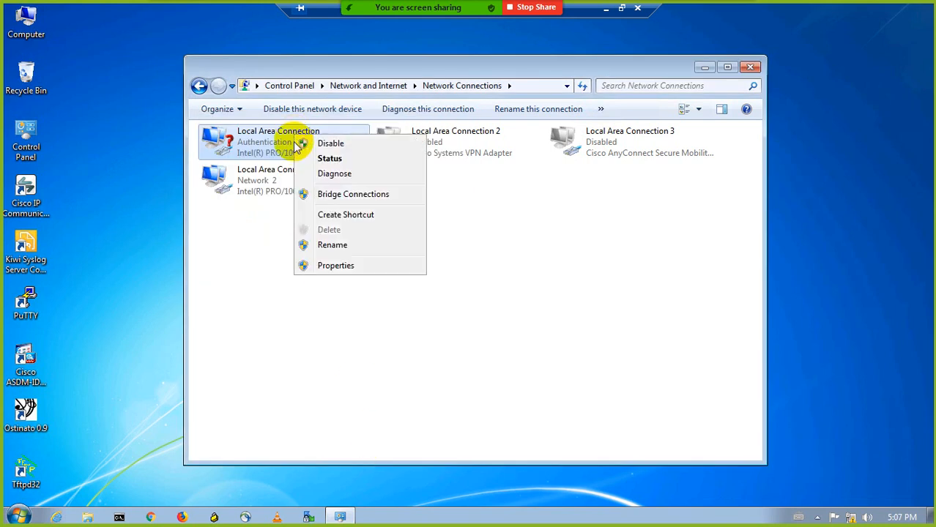
{"action": "left_click", "coordinate": [322, 266]}
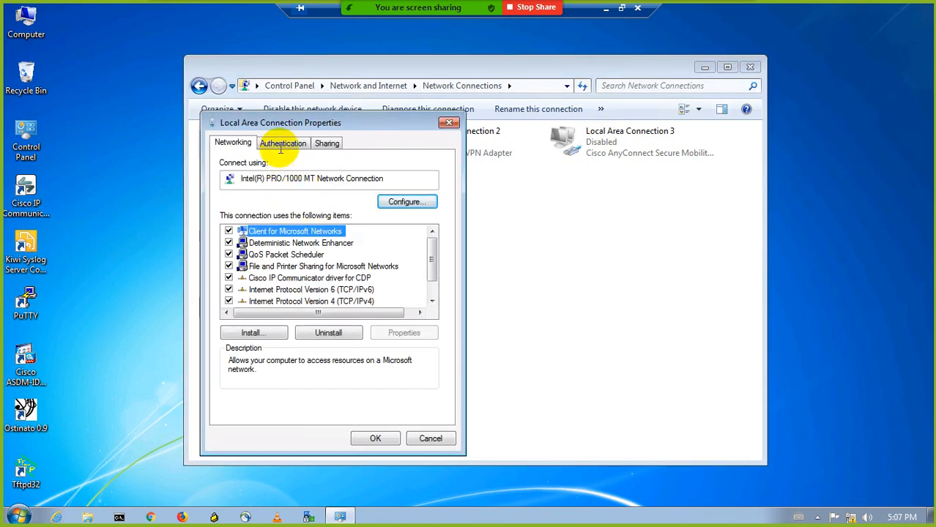
{"action": "left_click", "coordinate": [289, 143]}
{"action": "left_click", "coordinate": [253, 202]}
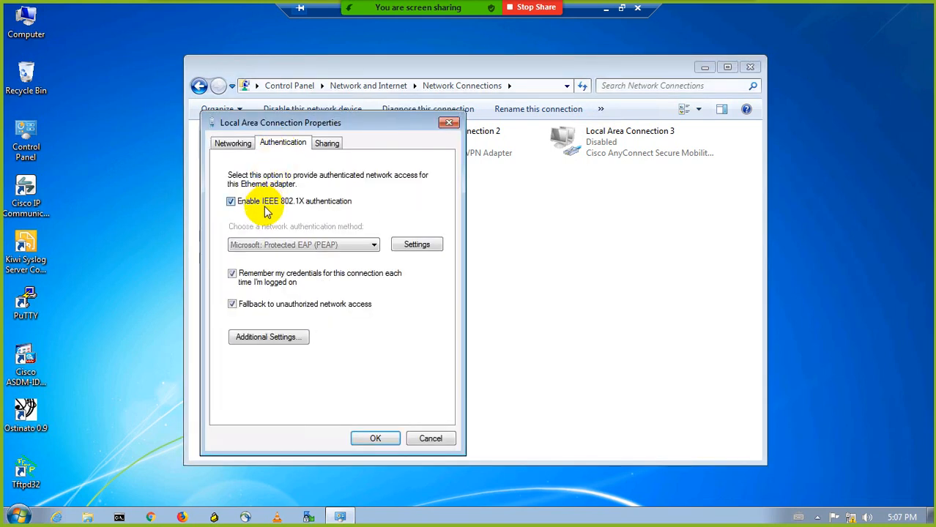
{"action": "left_click", "coordinate": [376, 438]}
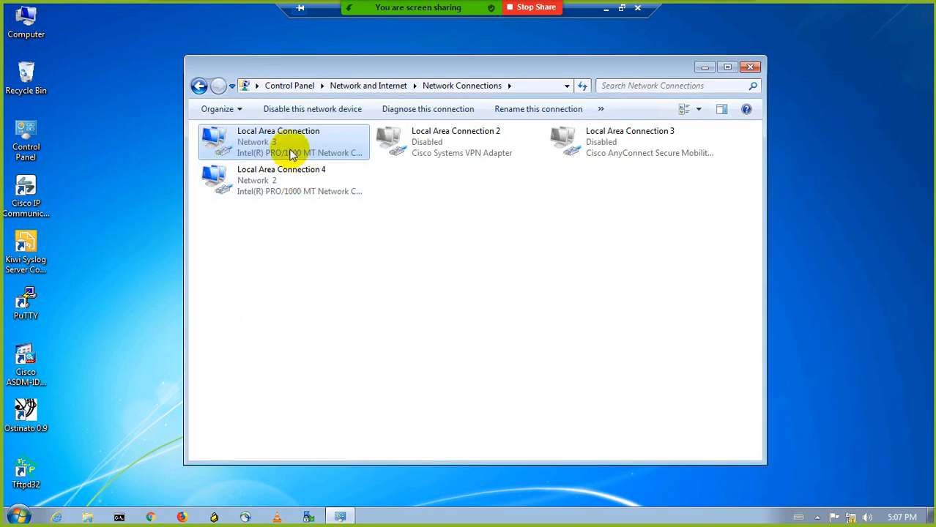
{"action": "double_click", "coordinate": [287, 151]}
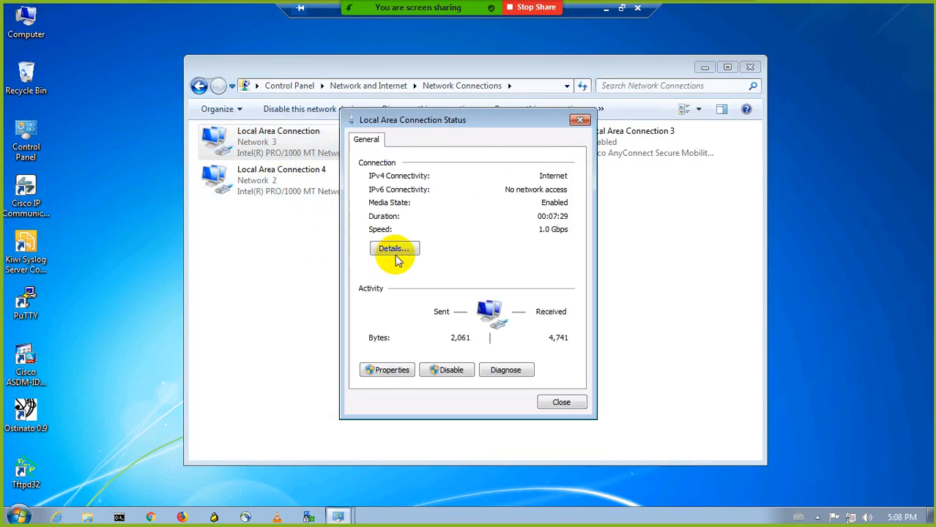
{"action": "left_click", "coordinate": [411, 250]}
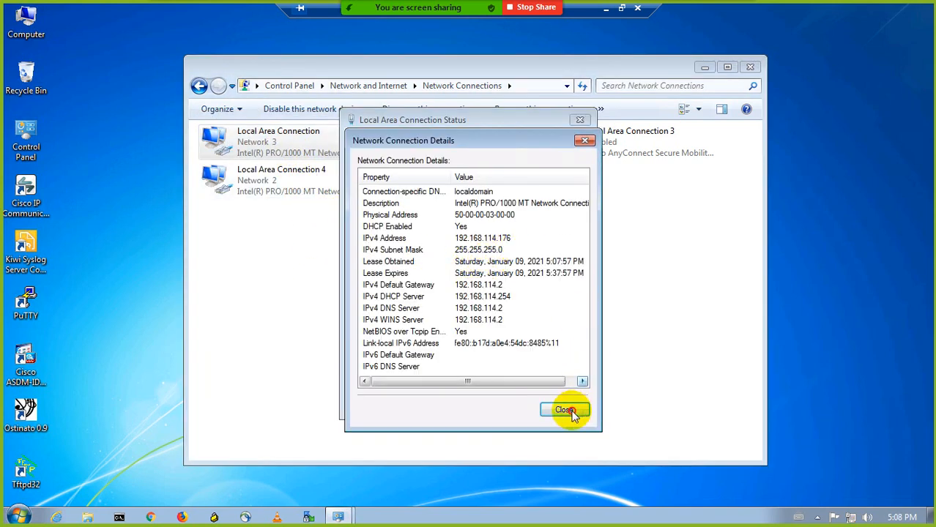
Close the connection details and review the IEEE 802.1X setting in the properties of Local Area Connection, leaving it unchanged.
{"action": "left_click", "coordinate": [567, 408]}
{"action": "left_click", "coordinate": [561, 403]}
{"action": "right_click", "coordinate": [272, 132]}
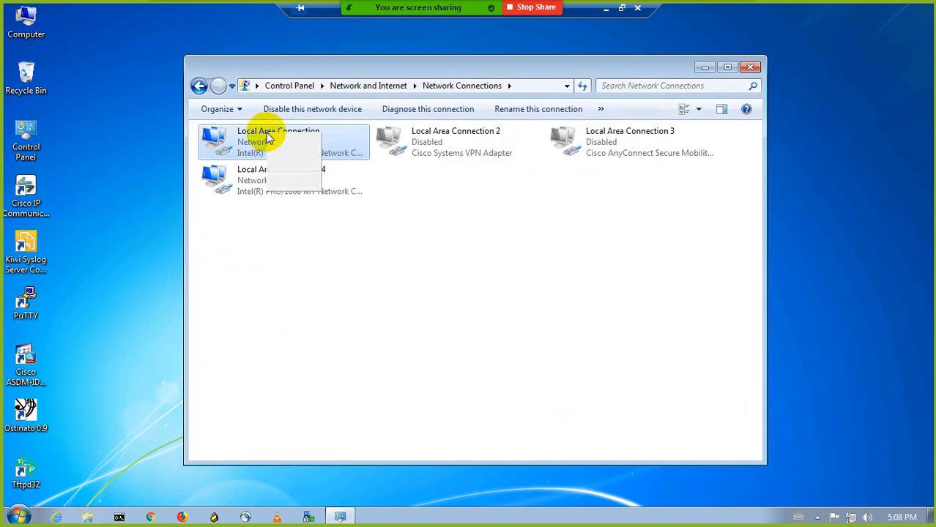
{"action": "left_click", "coordinate": [304, 263]}
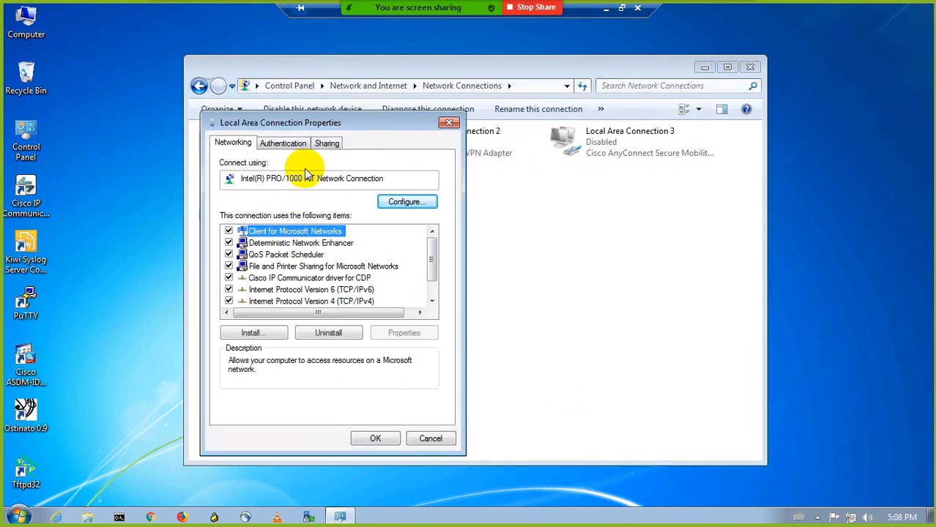
{"action": "left_click", "coordinate": [284, 145]}
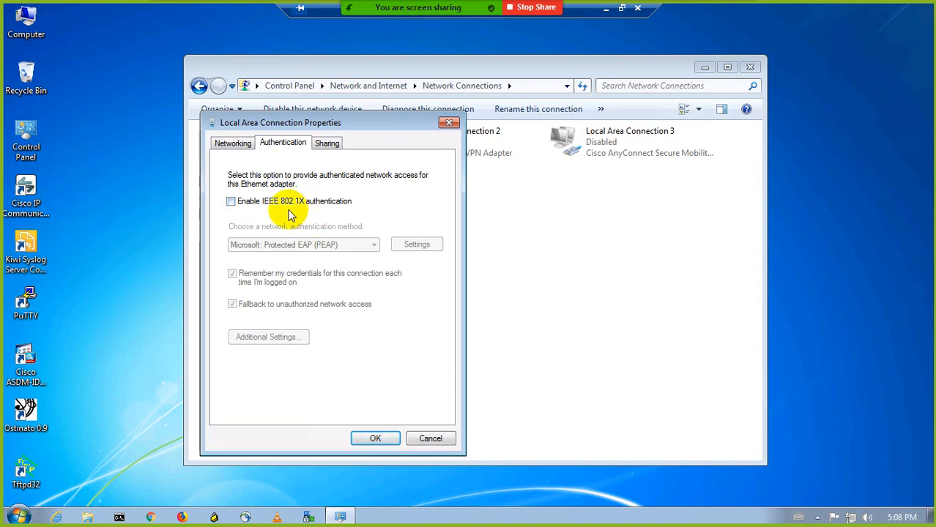
{"action": "left_click", "coordinate": [432, 439]}
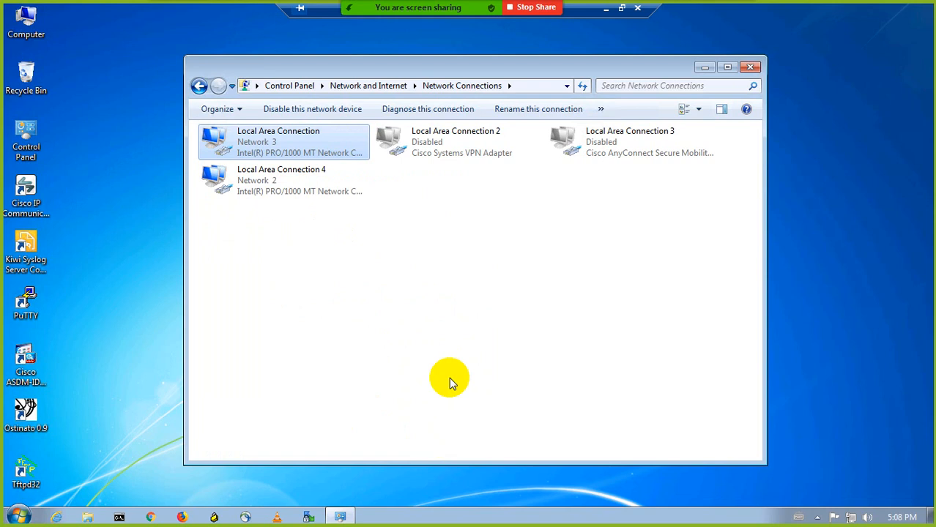
Switch to the SW console and run "show authentication sessions" to check the method used on Et0/1.
{"action": "left_click", "coordinate": [605, 7]}
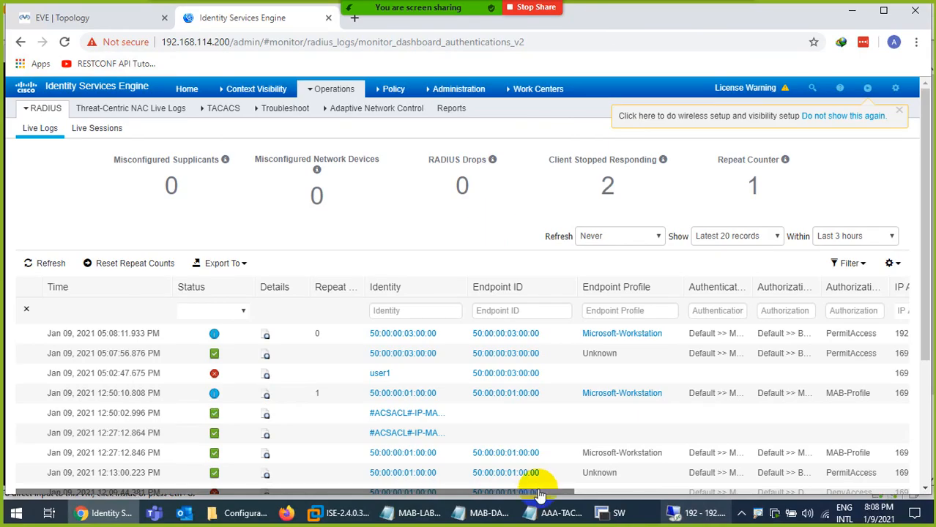
{"action": "left_click", "coordinate": [619, 513]}
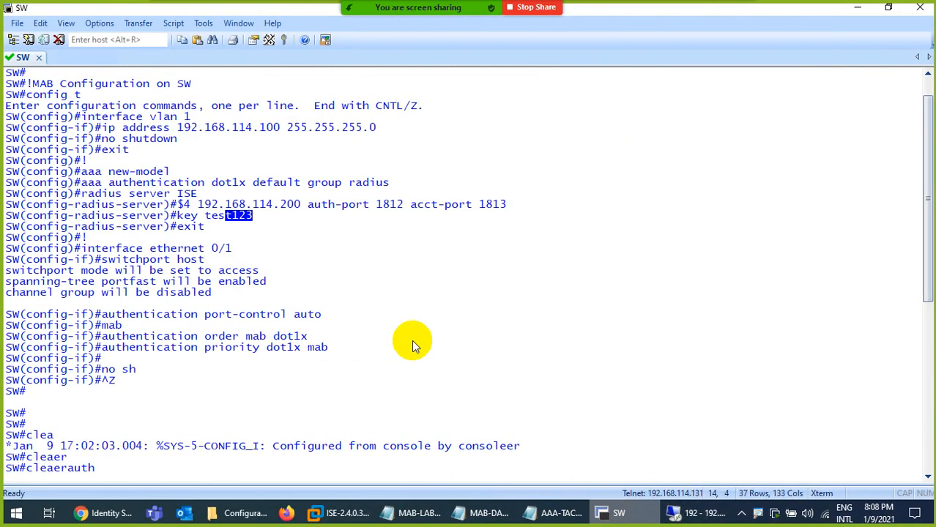
{"action": "scroll", "coordinate": [411, 340], "scroll_direction": "down", "scroll_amount": 10}
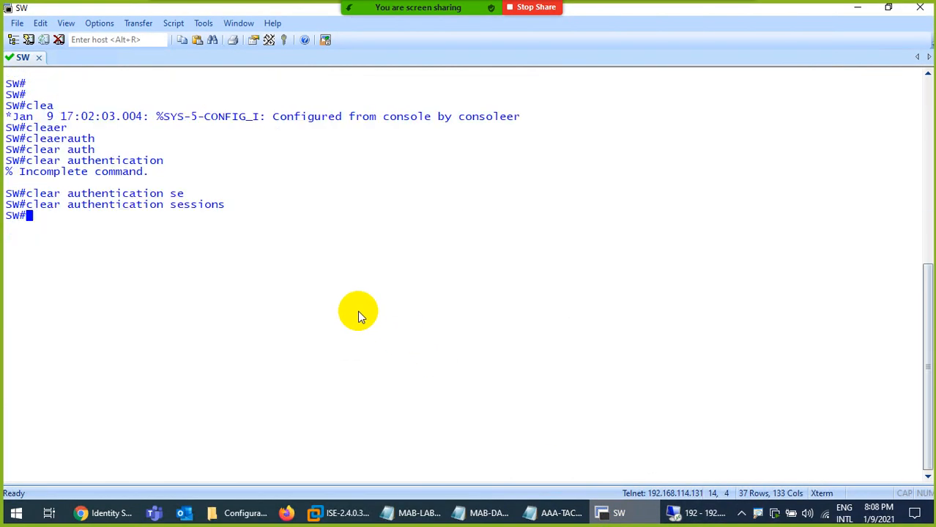
{"action": "key", "text": "ctrl+l"}
{"action": "key", "text": "Return"}
{"action": "key", "text": "Return"}
{"action": "type", "text": "show auth"}
{"action": "key", "text": "Tab"}
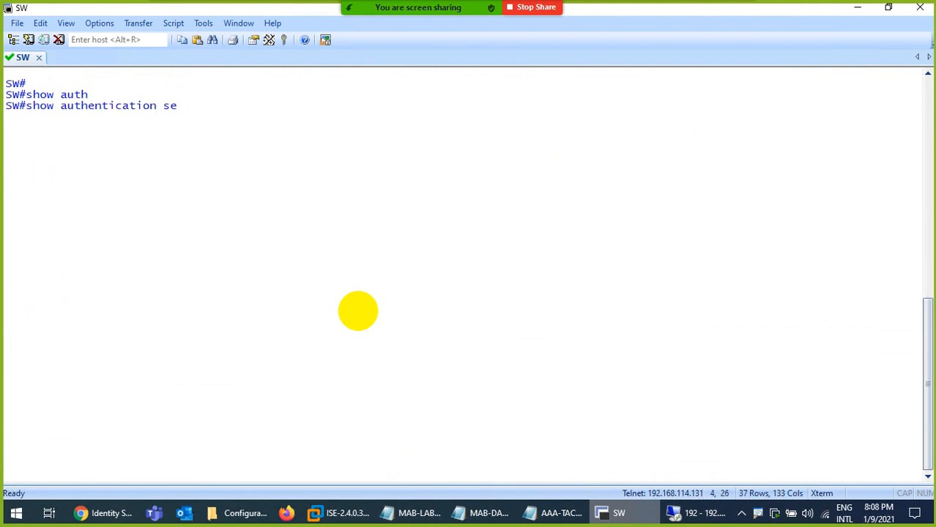
{"action": "type", "text": "se"}
{"action": "key", "text": "Tab"}
{"action": "key", "text": "Return"}
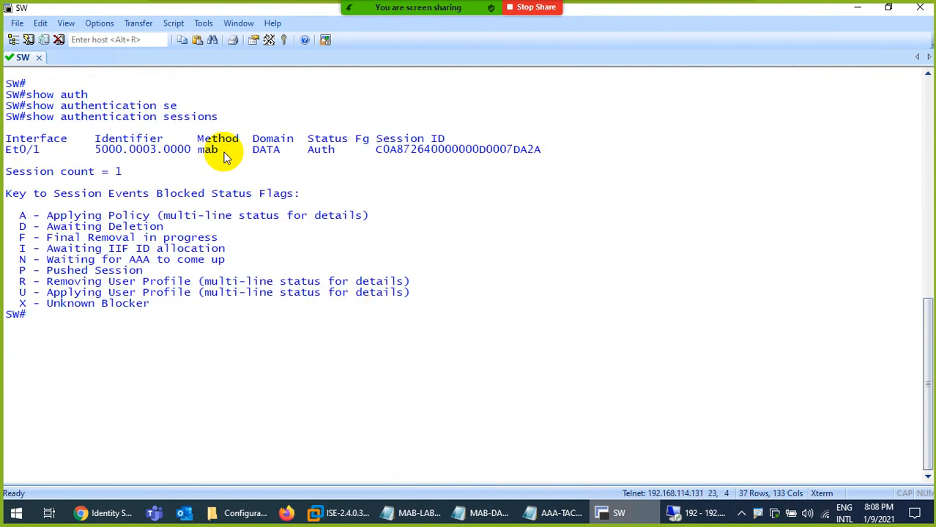
{"action": "left_click_drag", "start_coordinate": [224, 150], "coordinate": [192, 151]}
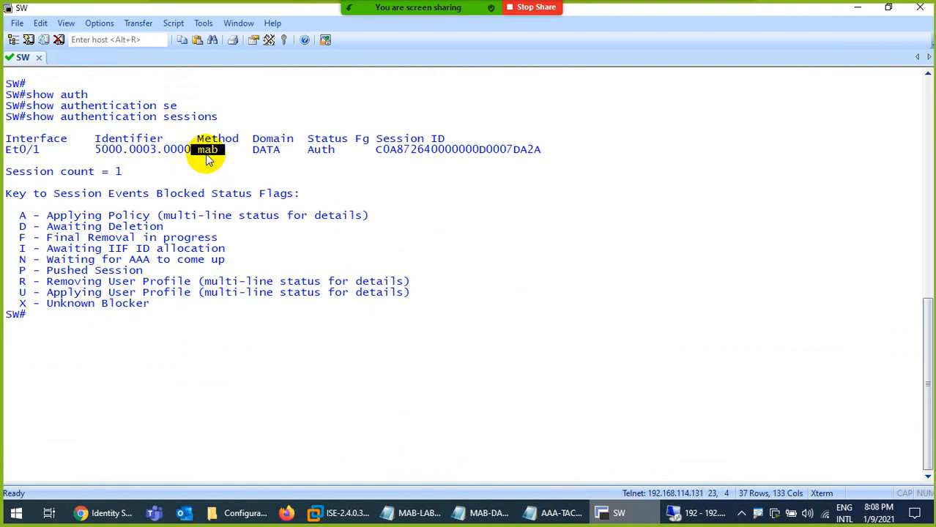
{"action": "left_click", "coordinate": [339, 150]}
Clear the console and run "show authentication sessions interface e0/1 details".
{"action": "key", "text": "ctrl+l"}
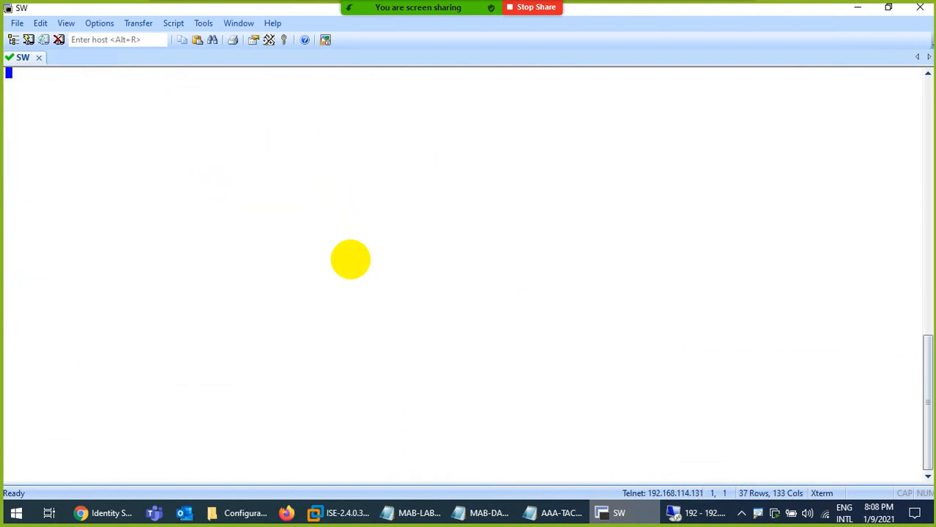
{"action": "key", "text": "Up"}
{"action": "type", "text": "in"}
{"action": "key", "text": "Tab"}
{"action": "type", "text": "e"}
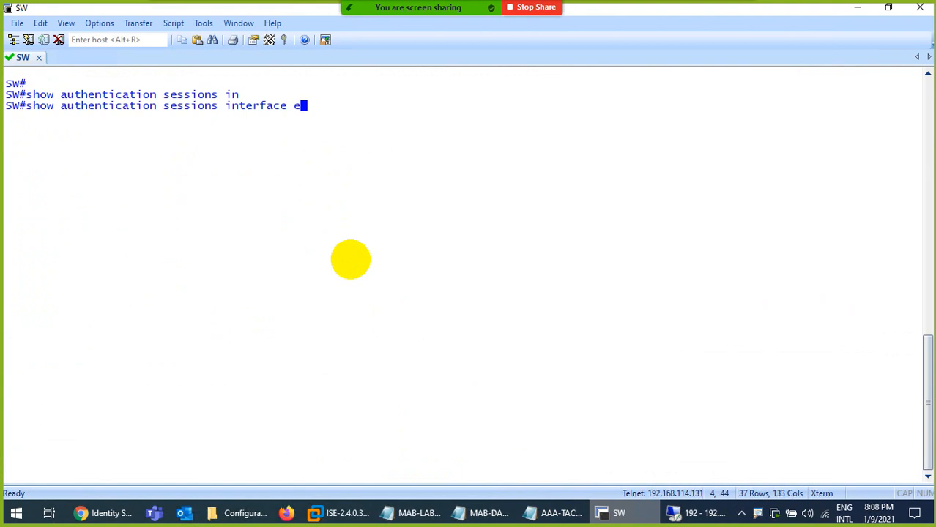
{"action": "type", "text": "0/1 de"}
{"action": "key", "text": "Tab"}
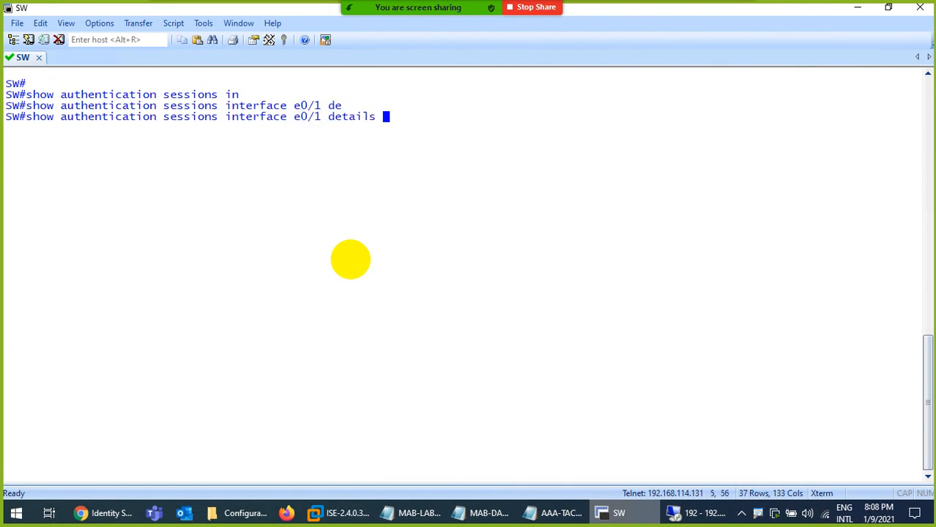
{"action": "key", "text": "Return"}
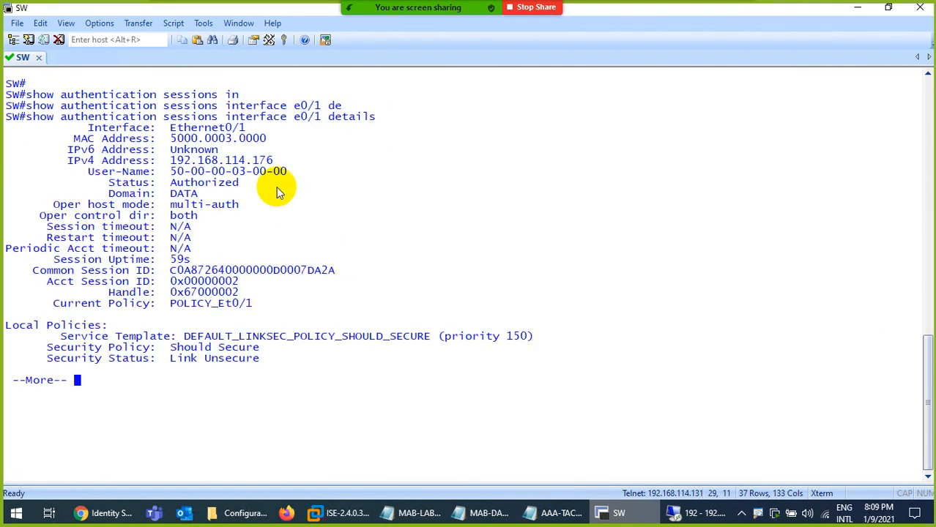
Examine the session's MAC address, IPv4 address, user name, status, domain and host mode in the e0/1 details.
{"action": "left_click_drag", "start_coordinate": [246, 128], "coordinate": [161, 140]}
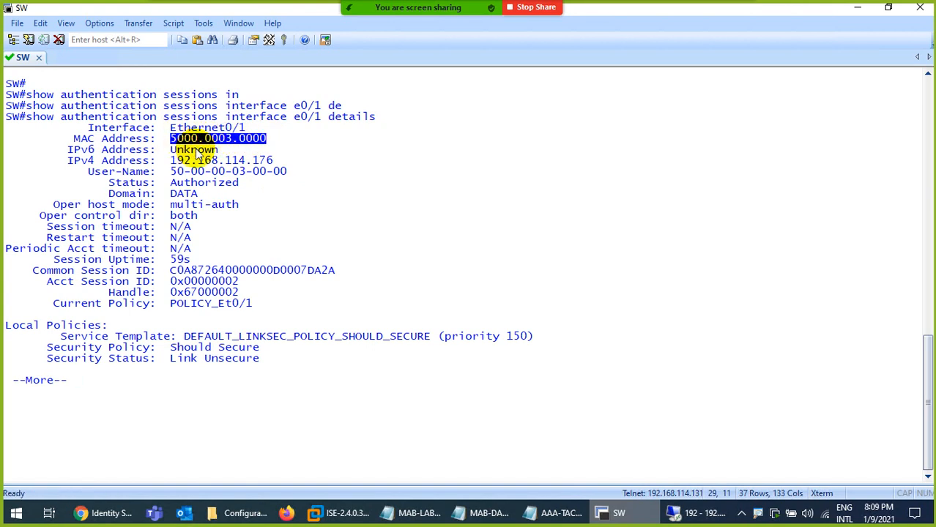
{"action": "left_click_drag", "start_coordinate": [273, 161], "coordinate": [175, 155]}
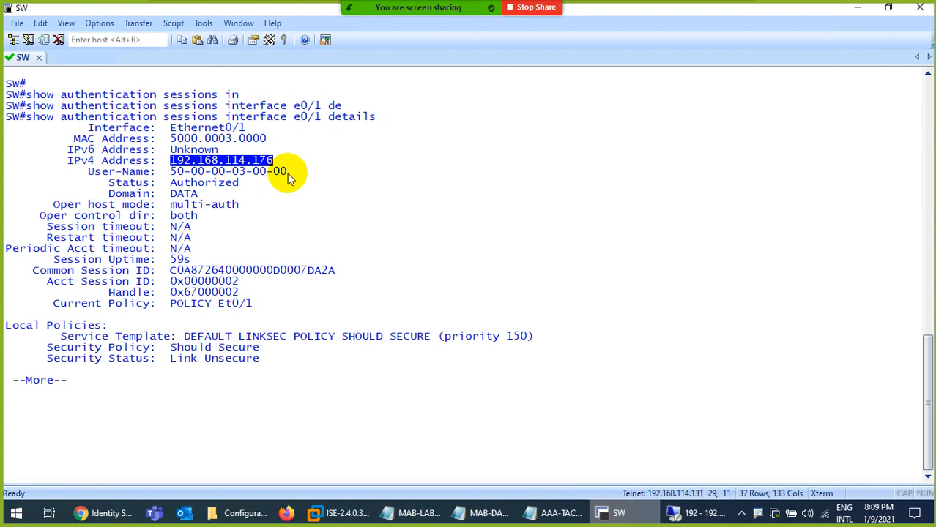
{"action": "left_click_drag", "start_coordinate": [287, 172], "coordinate": [178, 171]}
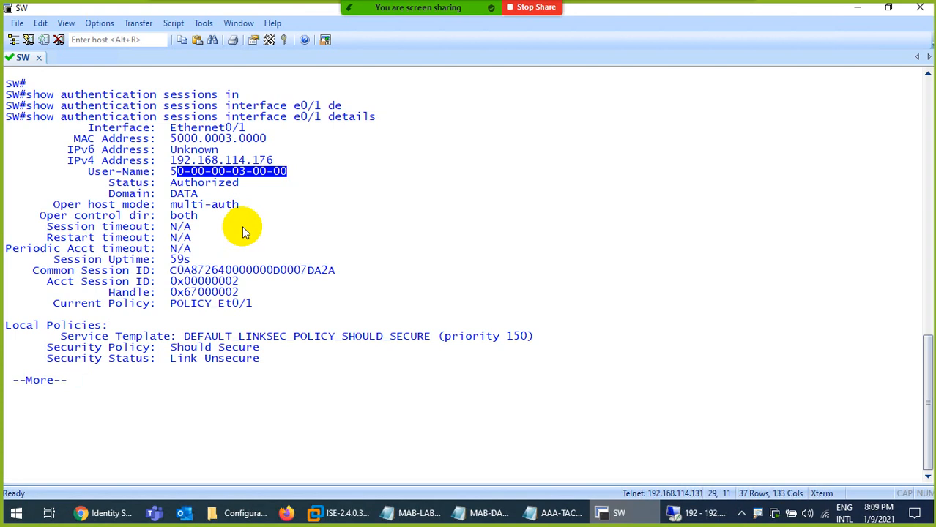
{"action": "left_click", "coordinate": [167, 178]}
{"action": "left_click_drag", "start_coordinate": [173, 178], "coordinate": [287, 176]}
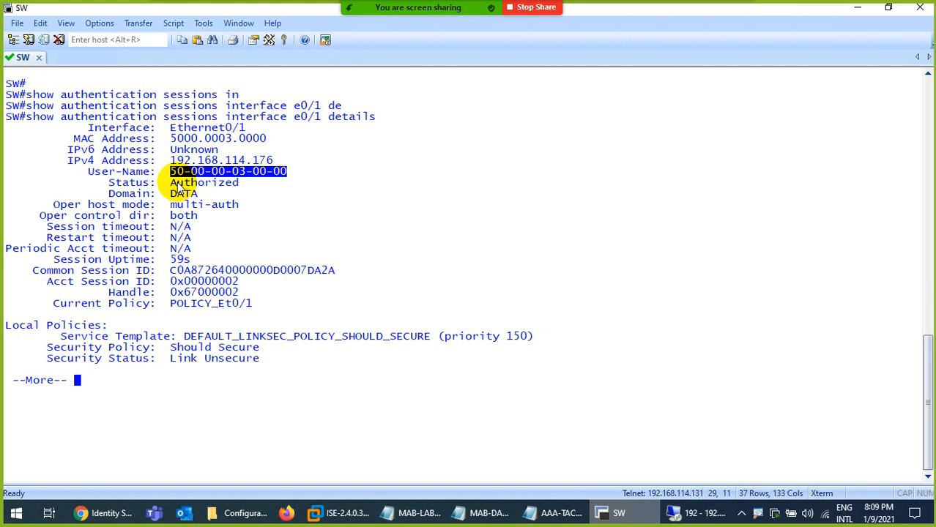
{"action": "left_click_drag", "start_coordinate": [169, 182], "coordinate": [246, 188]}
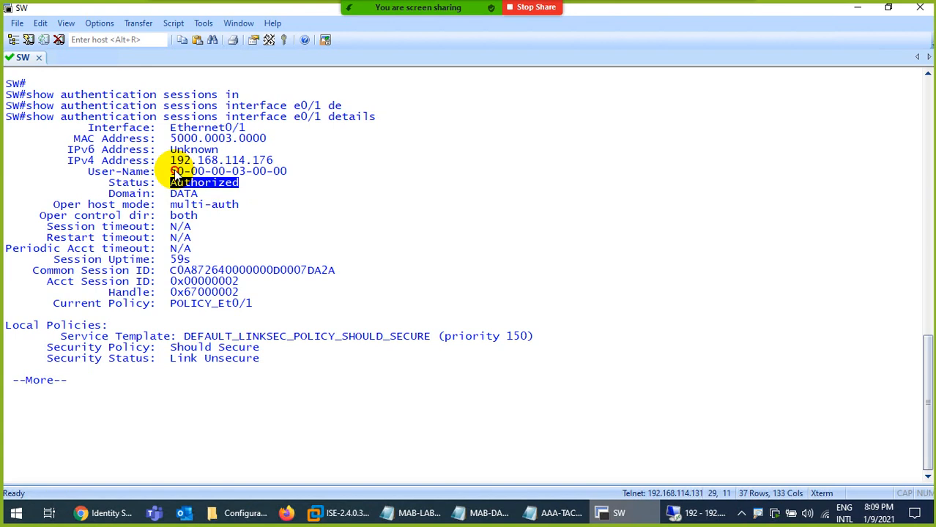
{"action": "left_click_drag", "start_coordinate": [173, 173], "coordinate": [292, 178]}
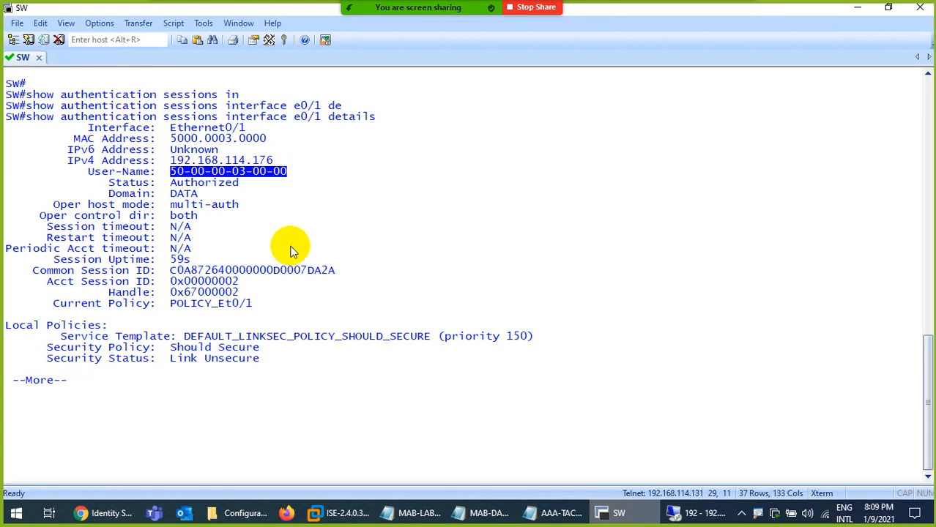
{"action": "double_click", "coordinate": [185, 194]}
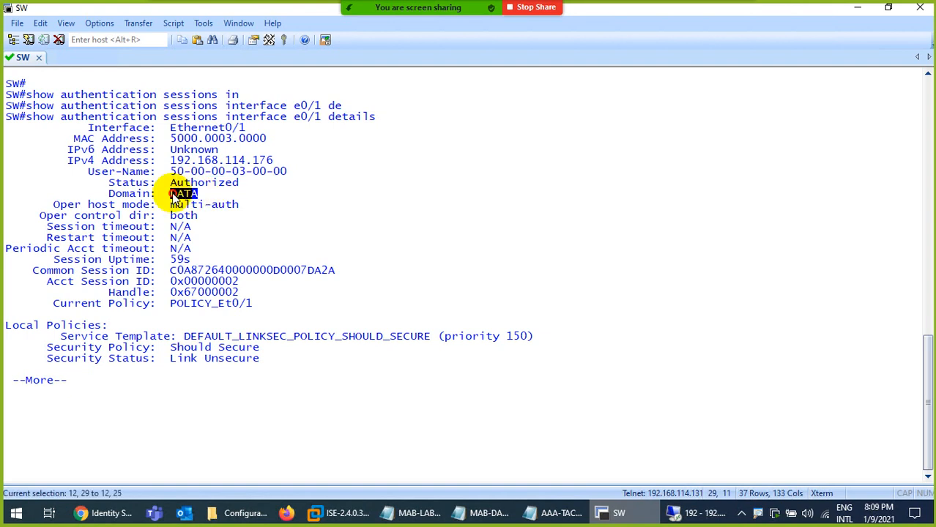
{"action": "left_click_drag", "start_coordinate": [240, 205], "coordinate": [170, 205]}
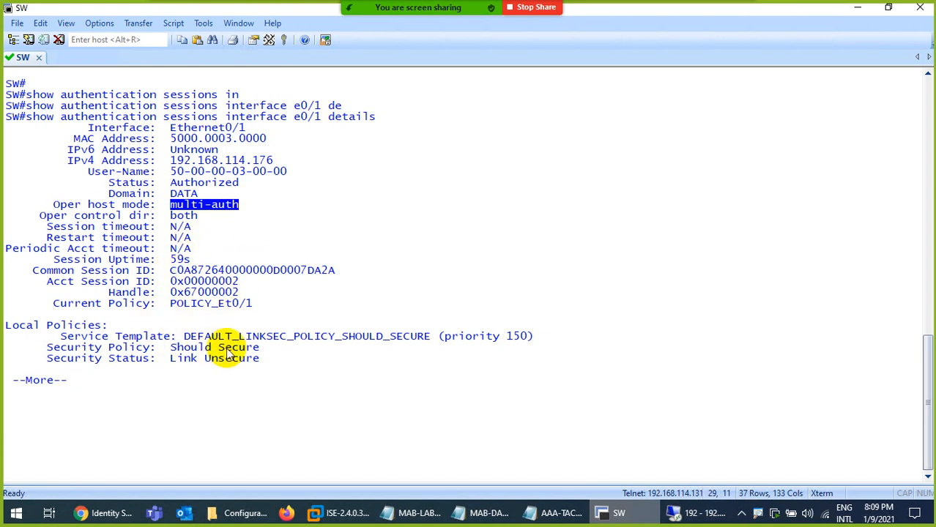
Show the rest of the session details and check the method and state in the method status list.
{"action": "key", "text": "space"}
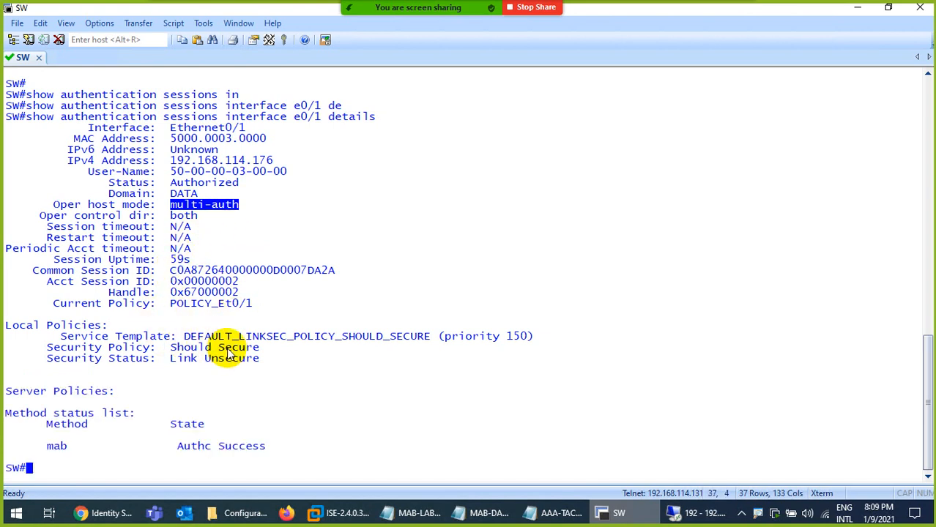
{"action": "double_click", "coordinate": [59, 446]}
{"action": "left_click_drag", "start_coordinate": [164, 446], "coordinate": [275, 454]}
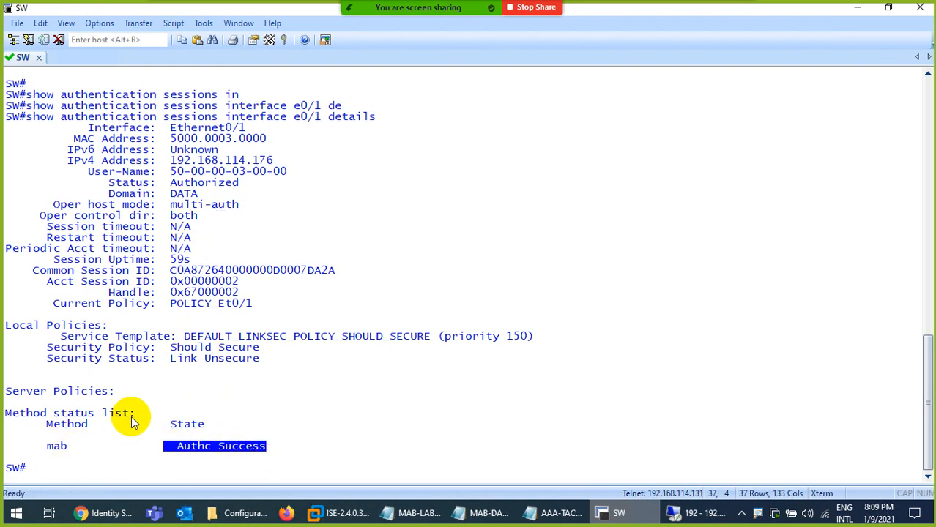
{"action": "left_click", "coordinate": [71, 448]}
{"action": "left_click_drag", "start_coordinate": [73, 451], "coordinate": [46, 444]}
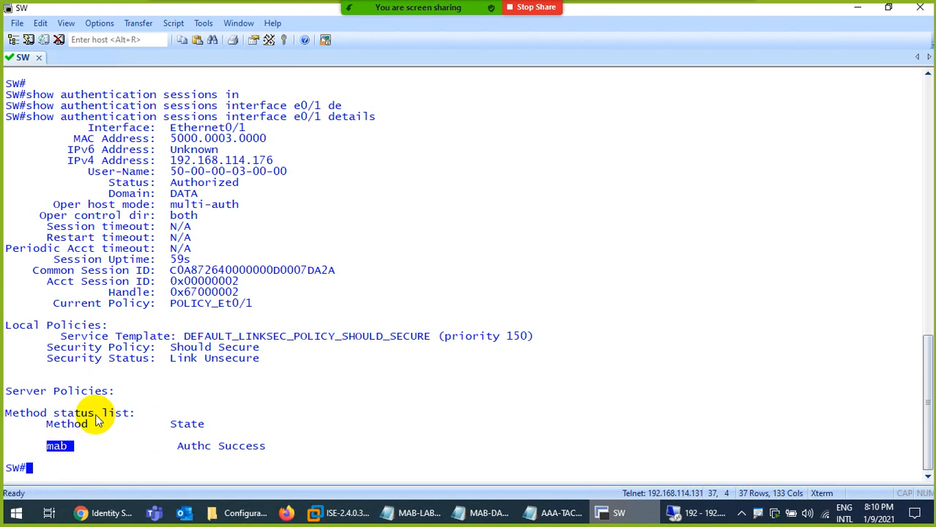
Recheck the authentication method of Et0/1 in the earlier sessions summary and return to the end of the output.
{"action": "scroll", "coordinate": [161, 273], "scroll_direction": "up", "scroll_amount": 5}
{"action": "scroll", "coordinate": [167, 192], "scroll_direction": "up", "scroll_amount": 9}
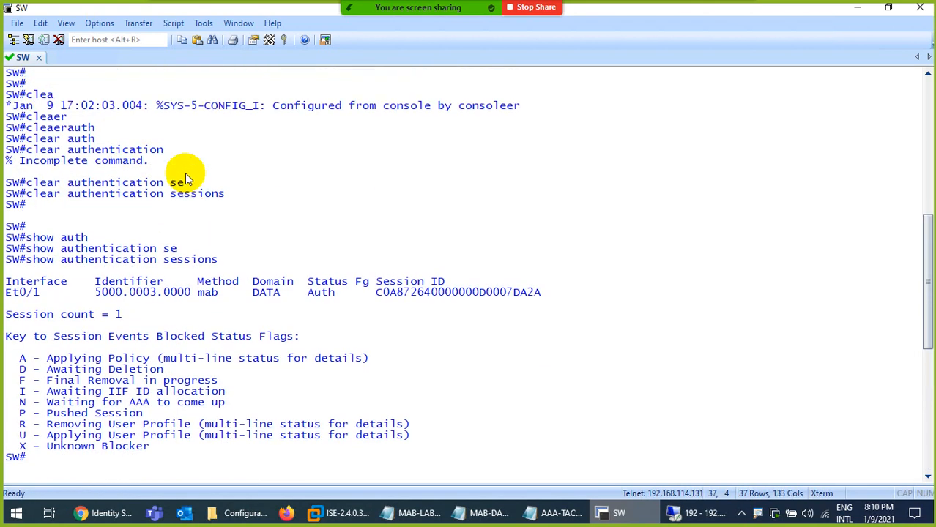
{"action": "double_click", "coordinate": [207, 358]}
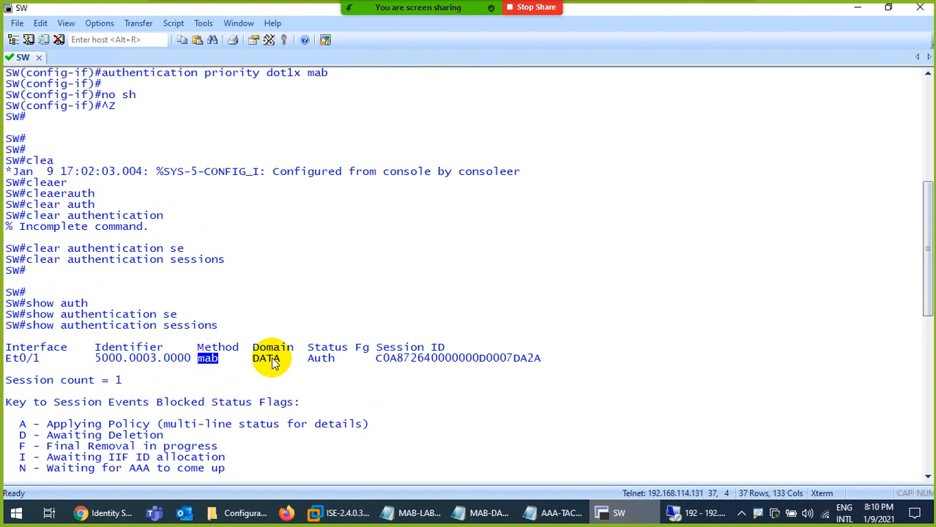
{"action": "scroll", "coordinate": [264, 360], "scroll_direction": "down", "scroll_amount": 10}
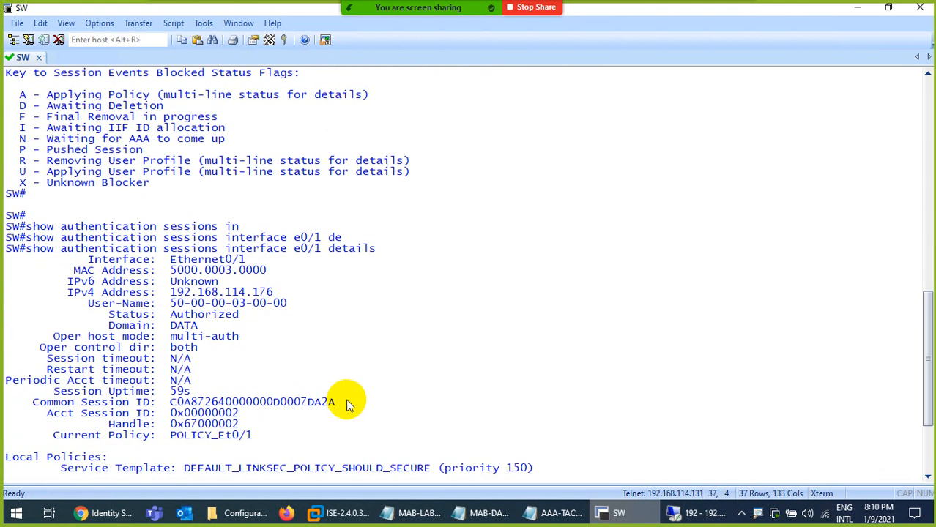
{"action": "scroll", "coordinate": [347, 402], "scroll_direction": "down", "scroll_amount": 4}
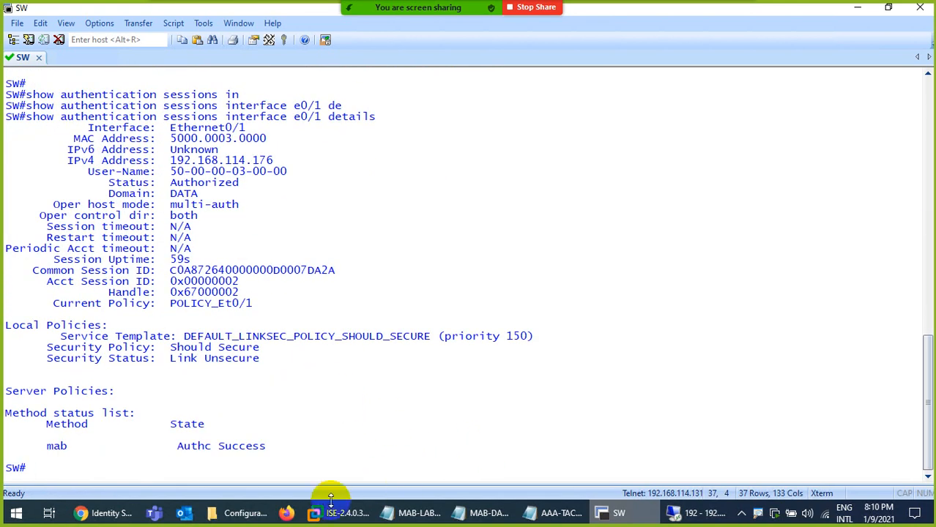
Switch to Identity Services Engine in the browser, refresh the RADIUS live logs and review the entries.
{"action": "left_click", "coordinate": [102, 512]}
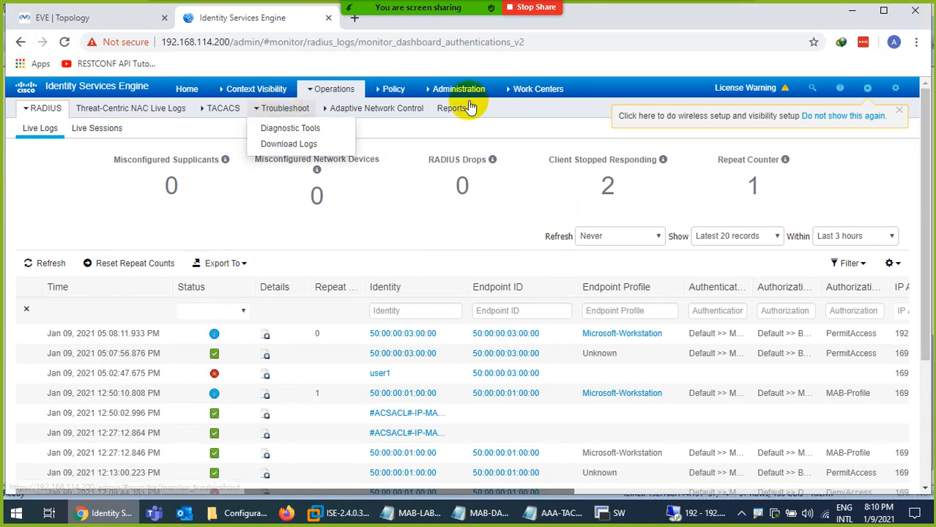
{"action": "left_click", "coordinate": [39, 263]}
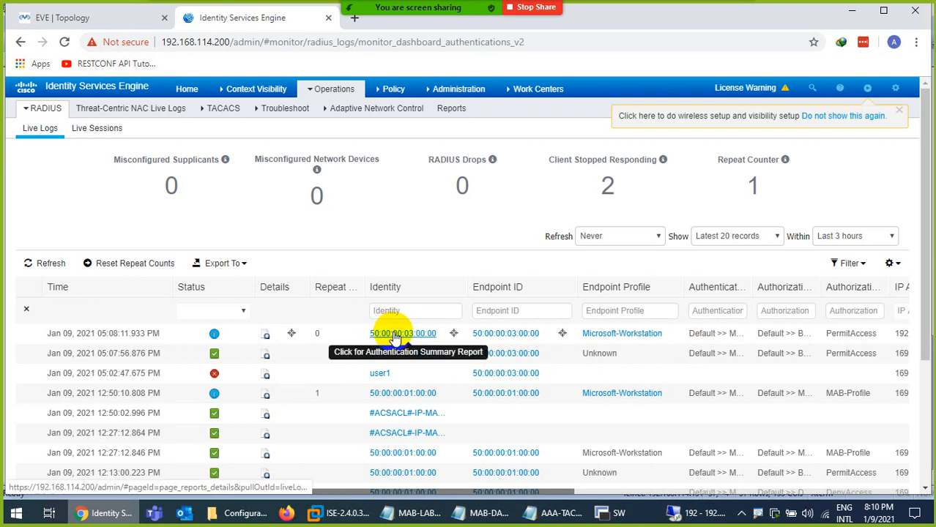
{"action": "scroll", "coordinate": [410, 366], "scroll_direction": "down", "scroll_amount": 3}
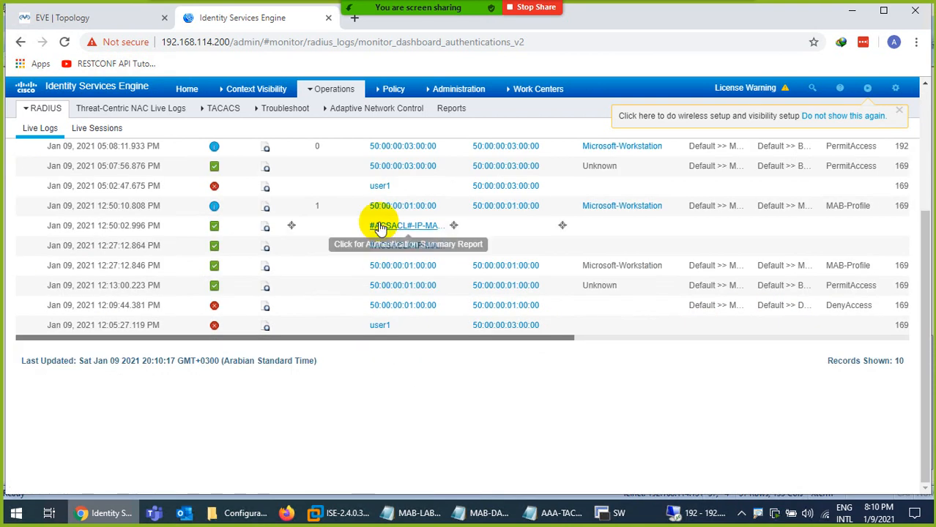
{"action": "scroll", "coordinate": [381, 191], "scroll_direction": "up", "scroll_amount": 3}
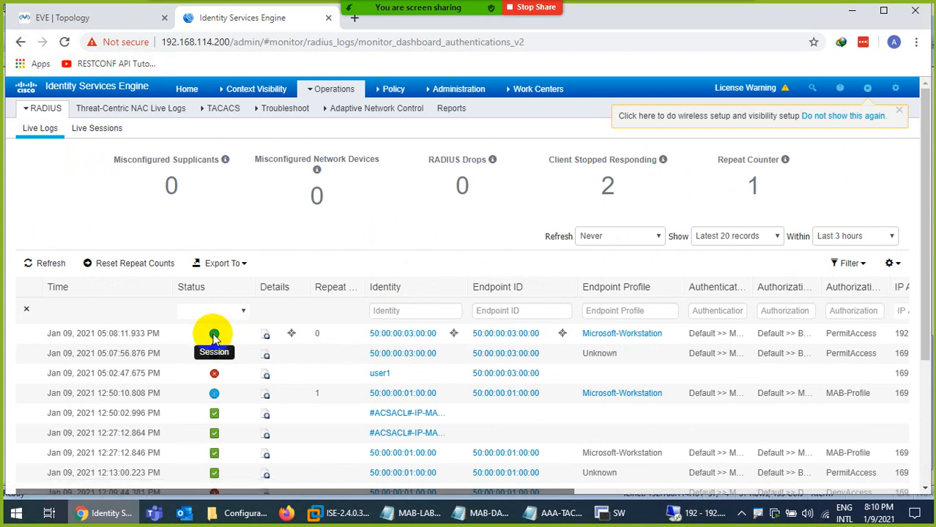
Open the details of the latest RADIUS live log entry and review its event, authentication policy, authorization policy and authorization result.
{"action": "left_click", "coordinate": [266, 337]}
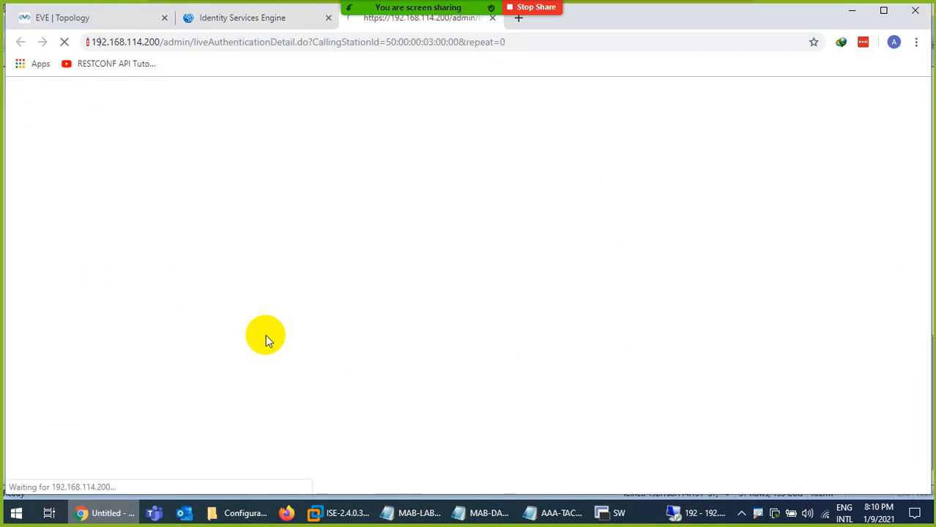
{"action": "left_click_drag", "start_coordinate": [218, 167], "coordinate": [304, 165]}
{"action": "left_click", "coordinate": [197, 266]}
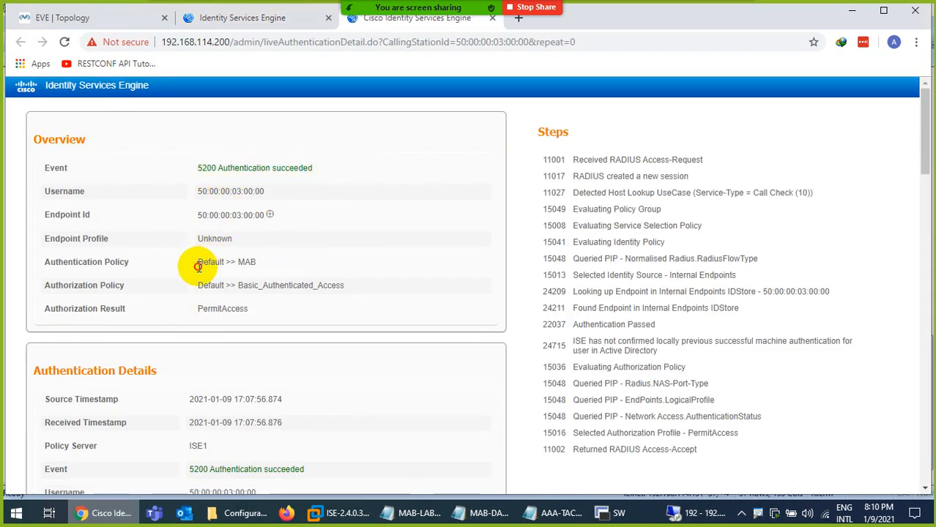
{"action": "left_click_drag", "start_coordinate": [198, 267], "coordinate": [250, 265]}
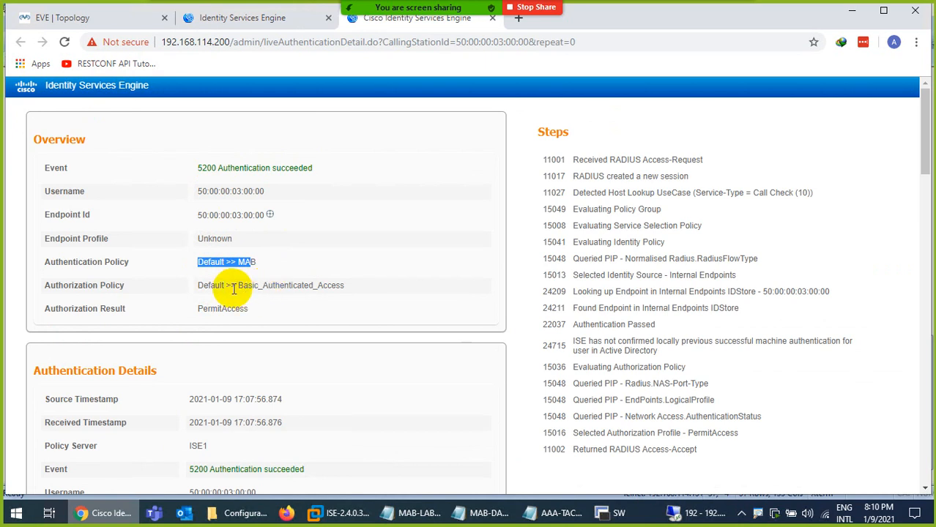
{"action": "left_click_drag", "start_coordinate": [238, 285], "coordinate": [341, 287]}
{"action": "scroll", "coordinate": [297, 303], "scroll_direction": "down", "scroll_amount": 2}
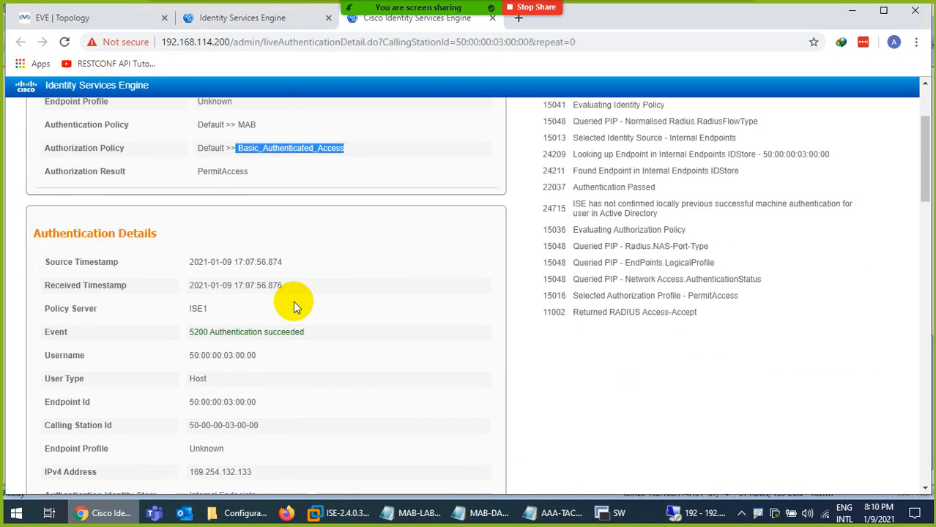
{"action": "left_click_drag", "start_coordinate": [195, 172], "coordinate": [249, 173]}
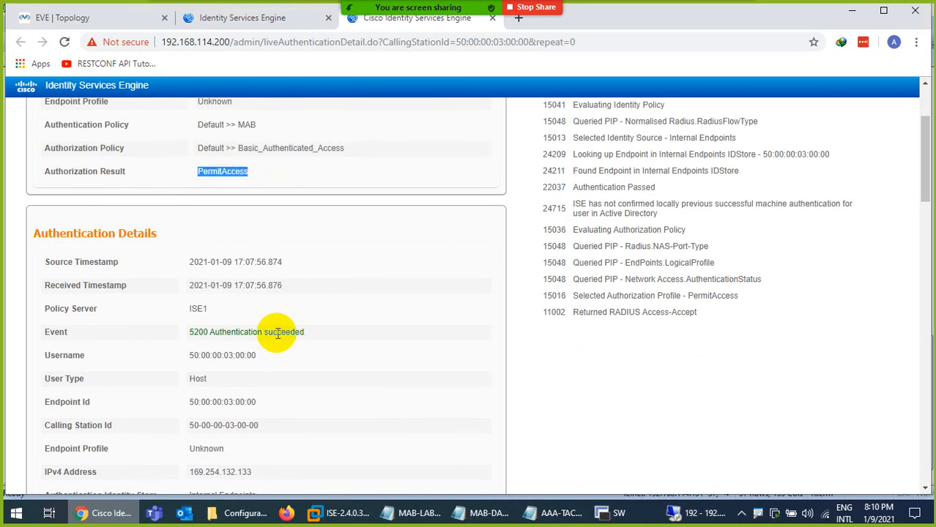
Check the policy server, IPv4 address and authentication method in the report's Authentication Details.
{"action": "left_click_drag", "start_coordinate": [192, 309], "coordinate": [227, 314]}
{"action": "scroll", "coordinate": [241, 315], "scroll_direction": "down", "scroll_amount": 3}
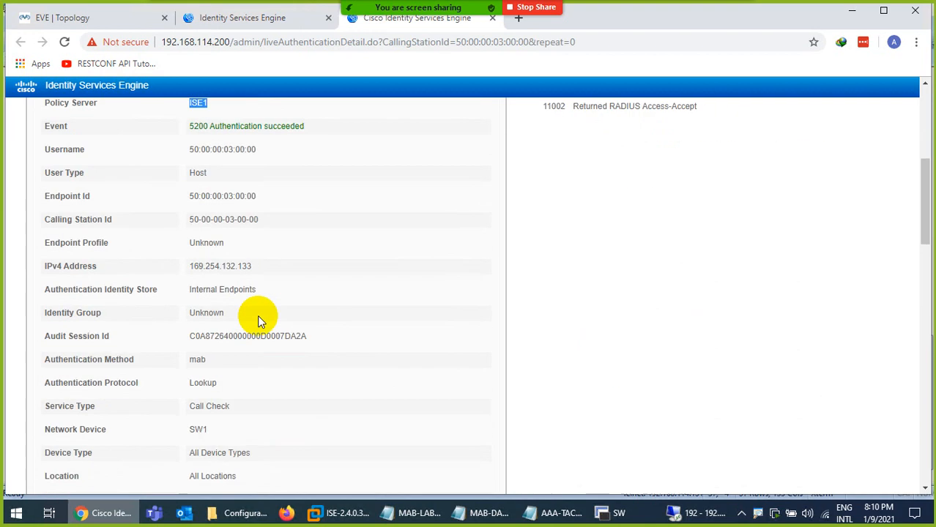
{"action": "left_click_drag", "start_coordinate": [197, 266], "coordinate": [266, 272]}
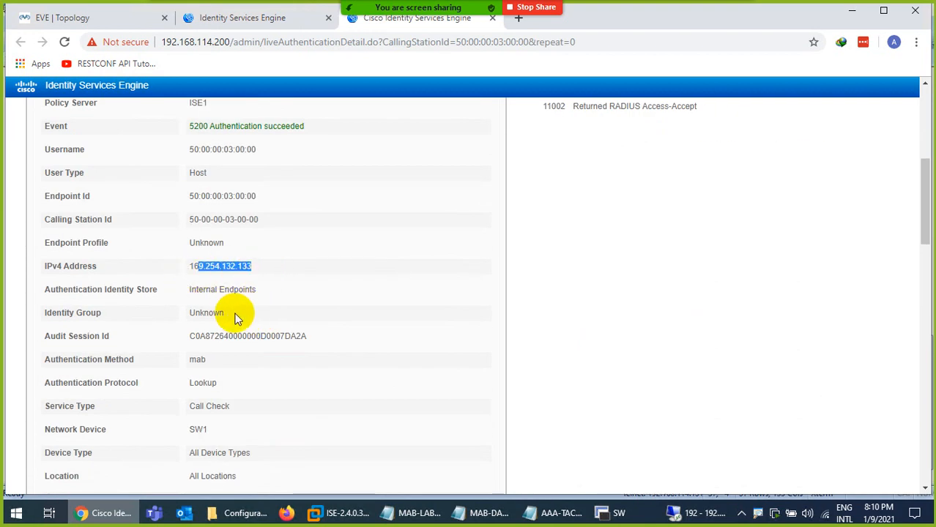
{"action": "scroll", "coordinate": [216, 307], "scroll_direction": "down", "scroll_amount": 2}
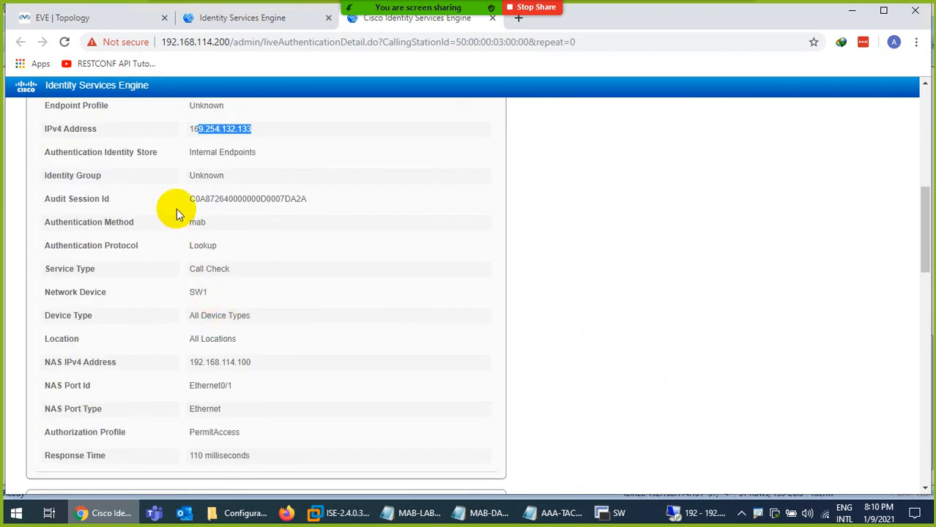
{"action": "left_click_drag", "start_coordinate": [188, 225], "coordinate": [215, 224]}
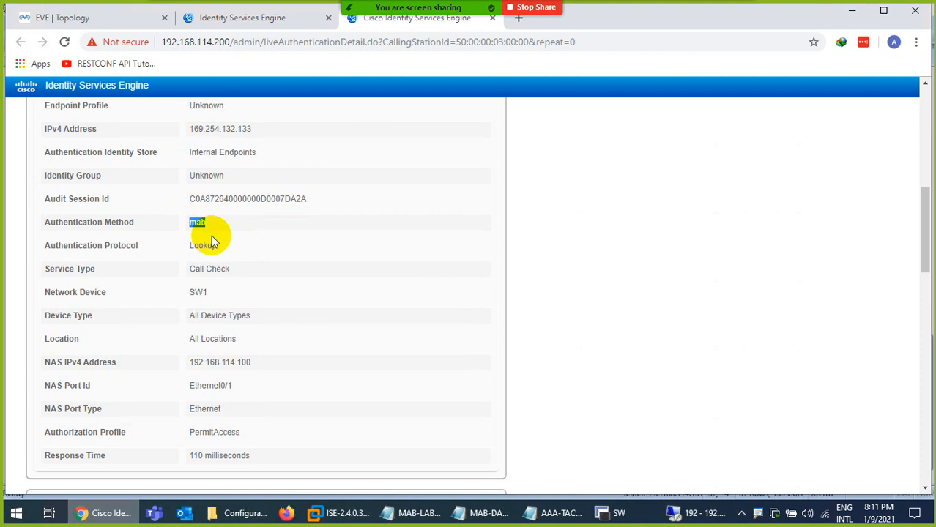
Check the network device, NAS IPv4 address and NAS port ID in the Authentication Details.
{"action": "scroll", "coordinate": [236, 294], "scroll_direction": "down", "scroll_amount": 1}
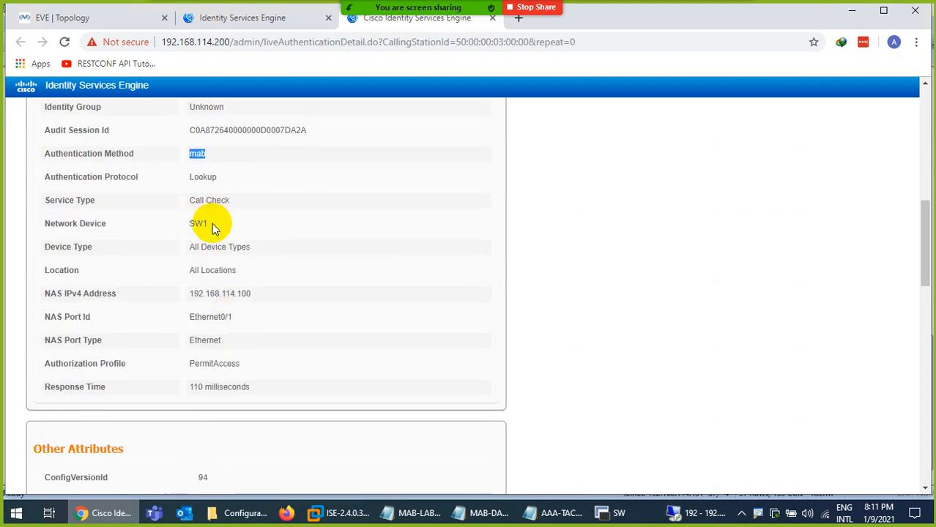
{"action": "double_click", "coordinate": [191, 226]}
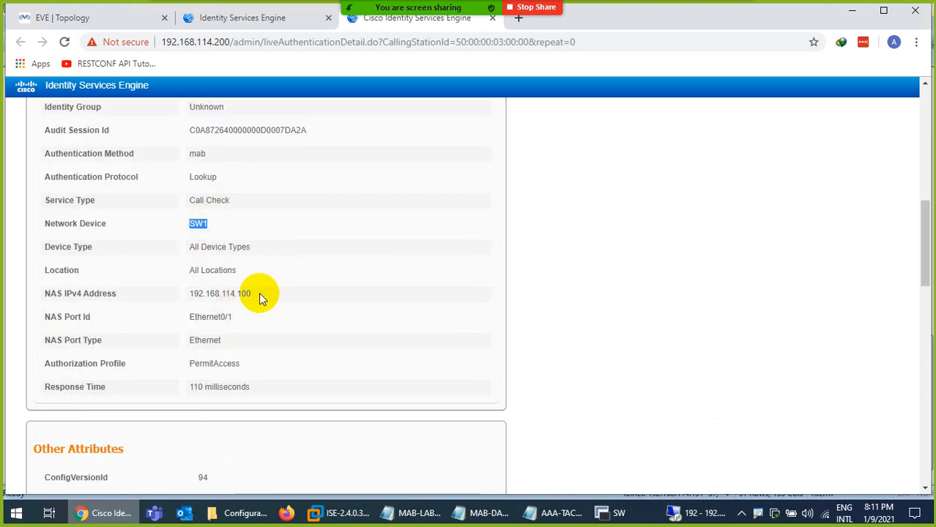
{"action": "left_click_drag", "start_coordinate": [261, 295], "coordinate": [199, 296]}
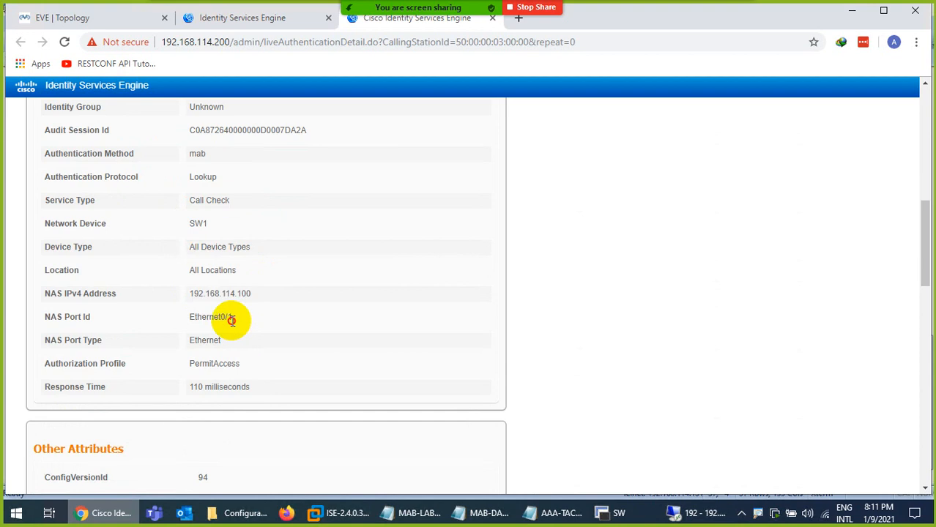
{"action": "left_click_drag", "start_coordinate": [231, 320], "coordinate": [184, 318]}
Examine the protocol, use case, matched identity policy rule and authentication status under Other Attributes.
{"action": "scroll", "coordinate": [277, 350], "scroll_direction": "down", "scroll_amount": 5}
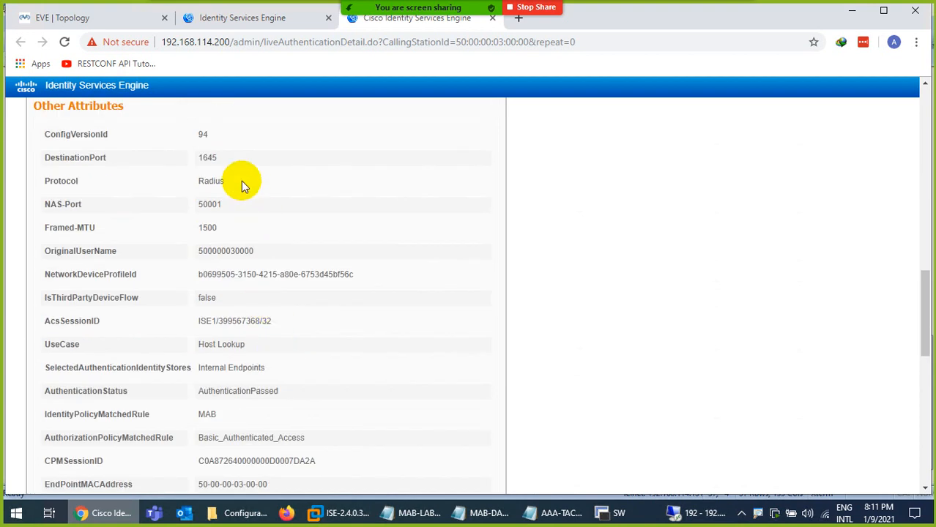
{"action": "left_click_drag", "start_coordinate": [226, 185], "coordinate": [192, 183]}
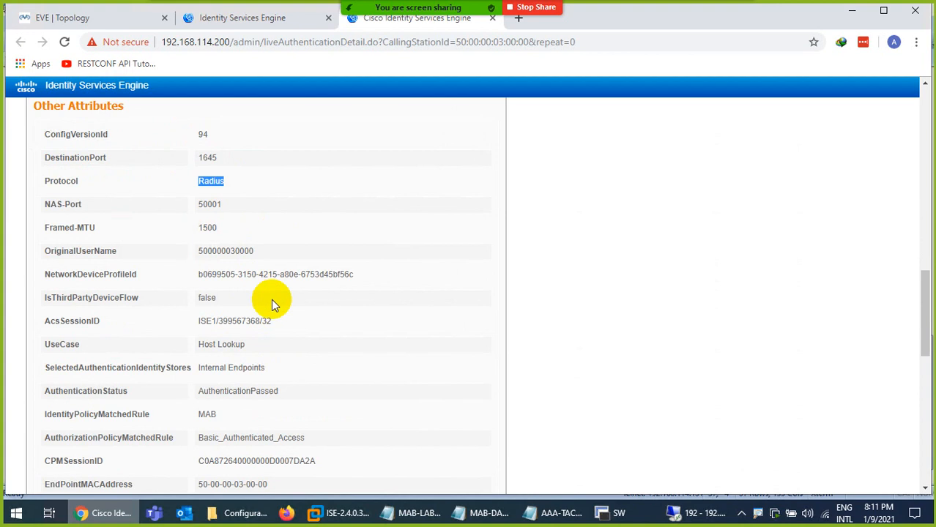
{"action": "scroll", "coordinate": [282, 308], "scroll_direction": "down", "scroll_amount": 1}
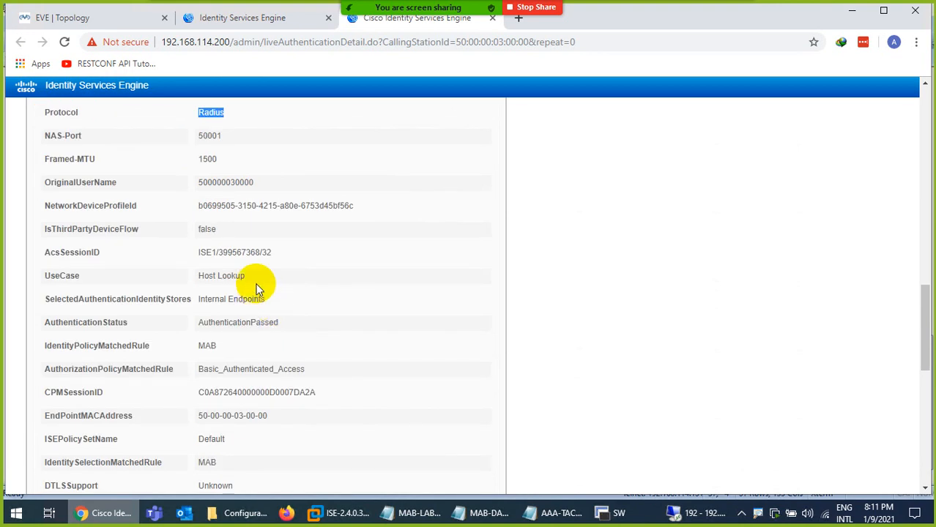
{"action": "left_click_drag", "start_coordinate": [222, 277], "coordinate": [204, 277]}
{"action": "scroll", "coordinate": [267, 307], "scroll_direction": "down", "scroll_amount": 2}
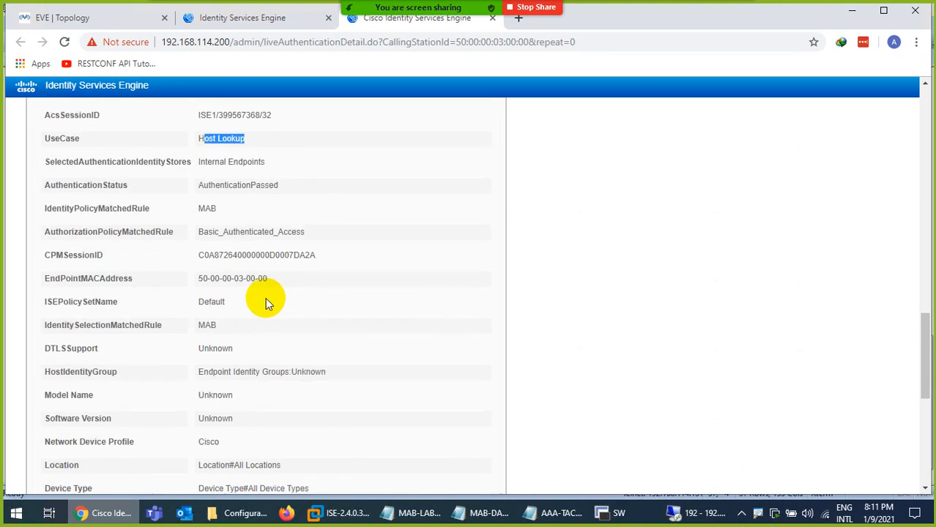
{"action": "left_click_drag", "start_coordinate": [224, 209], "coordinate": [200, 209]}
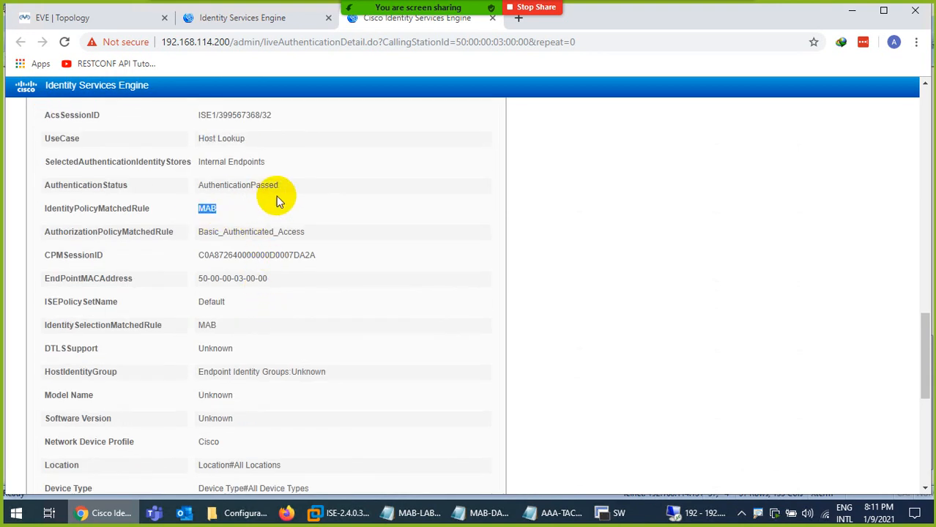
{"action": "left_click_drag", "start_coordinate": [249, 192], "coordinate": [183, 184]}
Look through the remaining attributes, including the CiscoAVPair, and the Result section of the report.
{"action": "scroll", "coordinate": [273, 321], "scroll_direction": "down", "scroll_amount": 4}
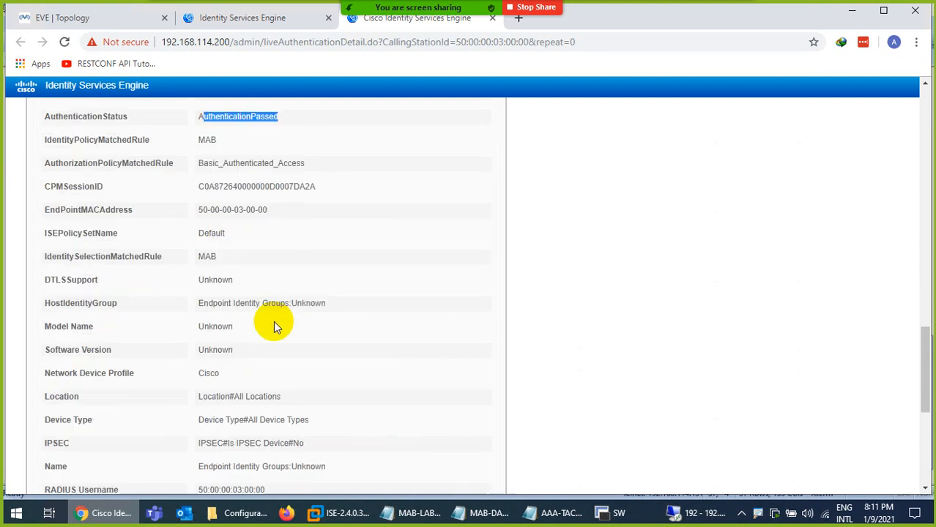
{"action": "scroll", "coordinate": [267, 360], "scroll_direction": "down", "scroll_amount": 1}
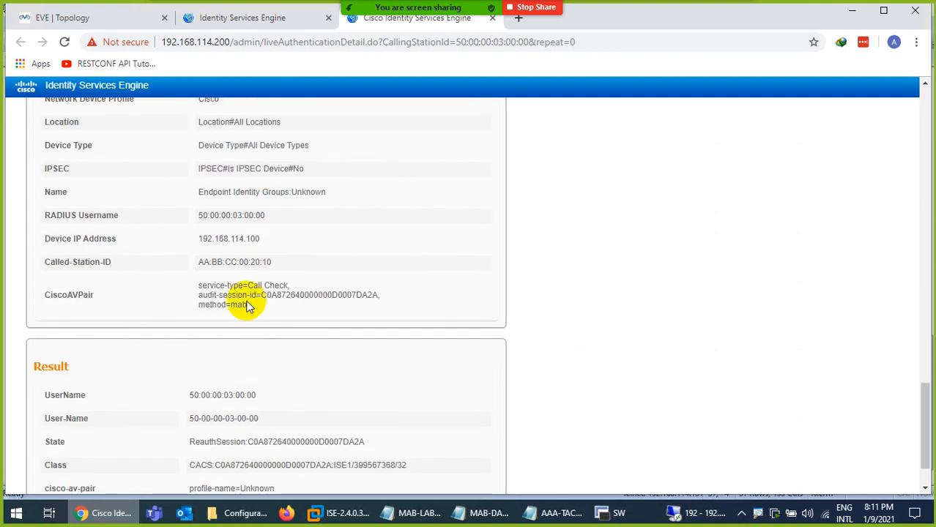
{"action": "scroll", "coordinate": [263, 309], "scroll_direction": "down", "scroll_amount": 1}
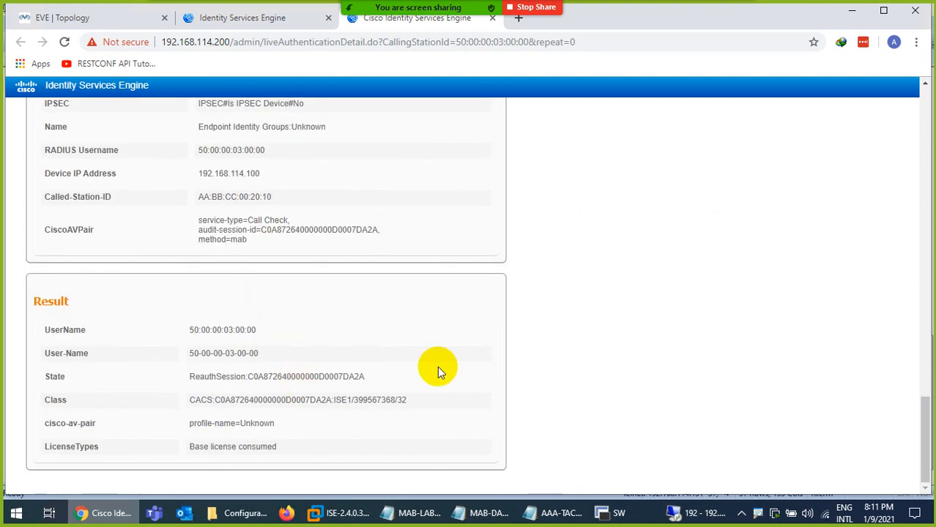
Return to the report's beginning and examine the internal endpoint lookup entry in the Steps list.
{"action": "scroll", "coordinate": [706, 330], "scroll_direction": "up", "scroll_amount": 8}
{"action": "scroll", "coordinate": [686, 228], "scroll_direction": "up", "scroll_amount": 6}
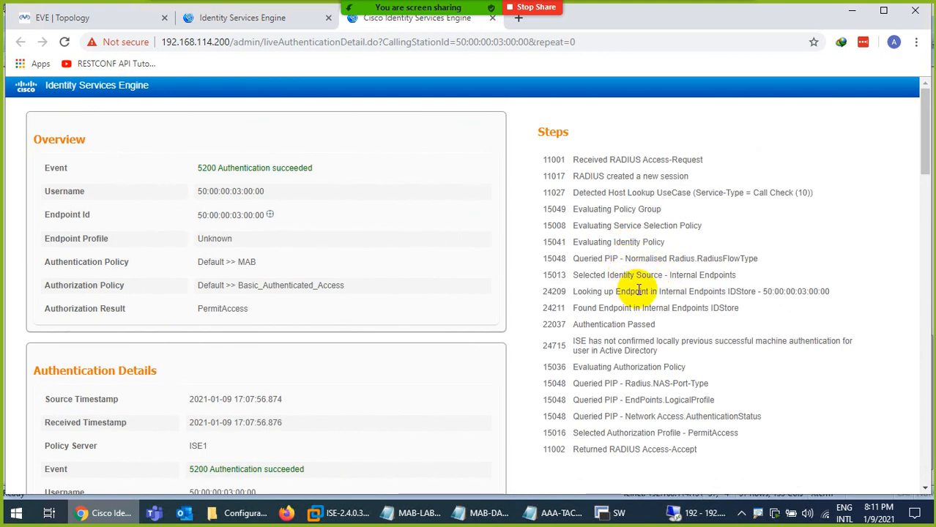
{"action": "left_click_drag", "start_coordinate": [577, 293], "coordinate": [754, 293]}
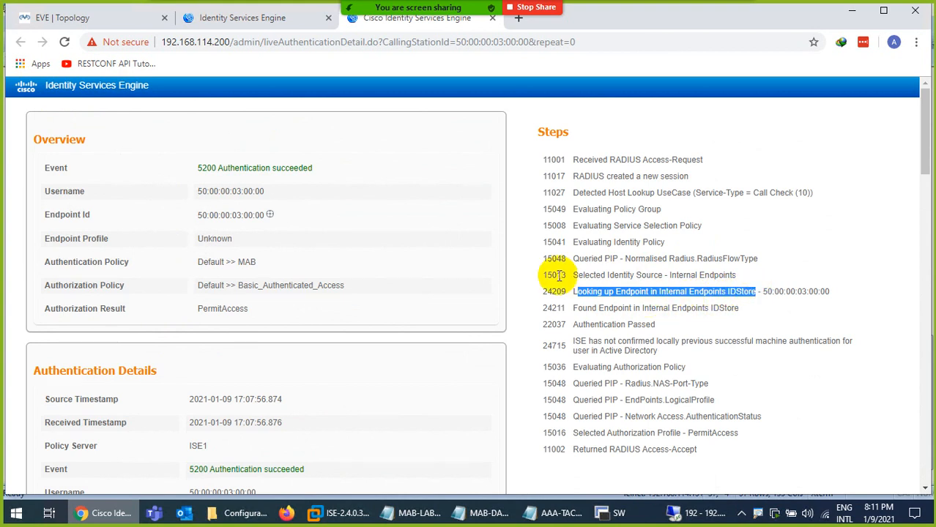
Show the endpoints under Context Visibility in the main ISE page and check the listed client's MAC address.
{"action": "left_click", "coordinate": [245, 30]}
{"action": "mouse_move", "coordinate": [253, 89]}
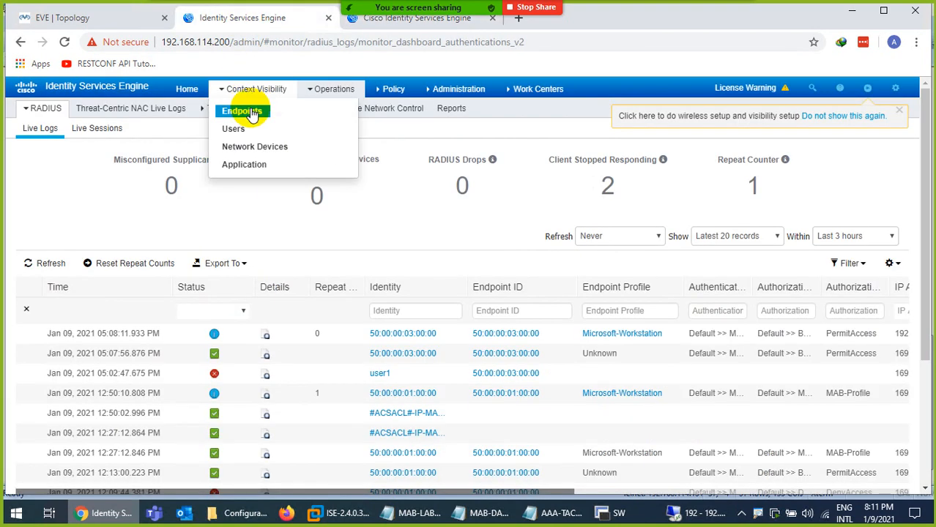
{"action": "left_click", "coordinate": [241, 116]}
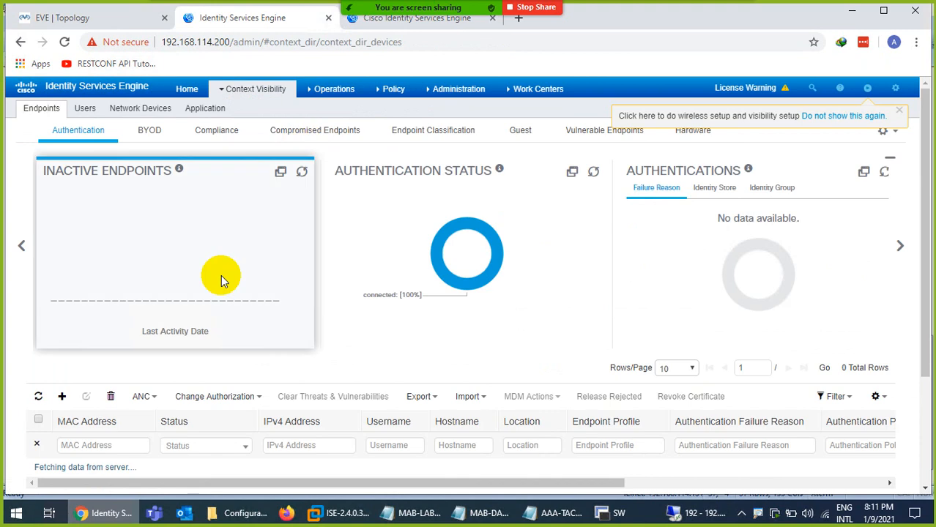
{"action": "scroll", "coordinate": [66, 436], "scroll_direction": "down", "scroll_amount": 2}
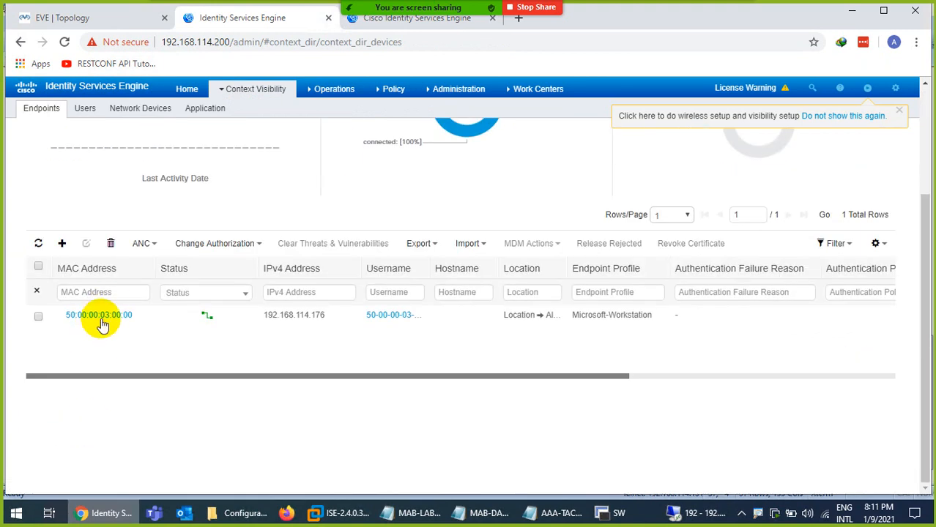
Go back to the authentication report and check the looked-up MAC address, the endpoint match and the authentication outcome in the Steps list.
{"action": "left_click", "coordinate": [393, 21]}
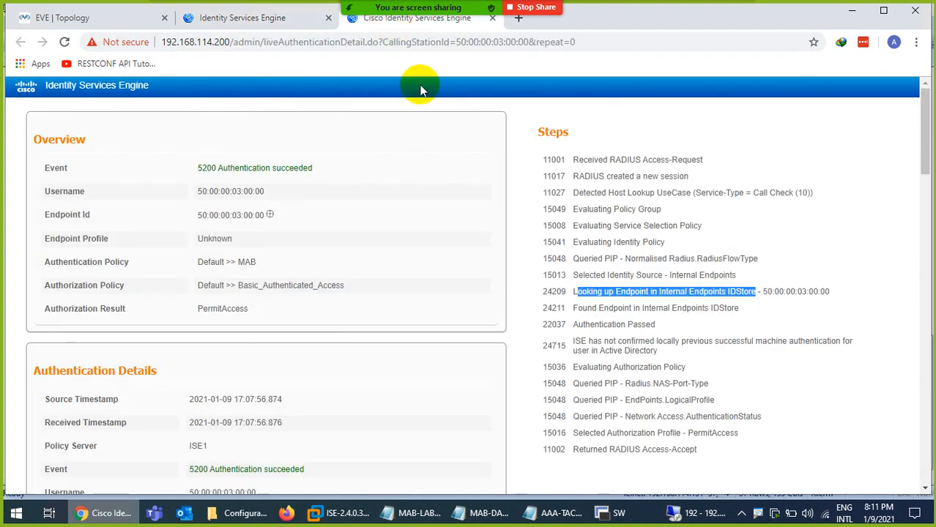
{"action": "left_click_drag", "start_coordinate": [758, 291], "coordinate": [826, 291]}
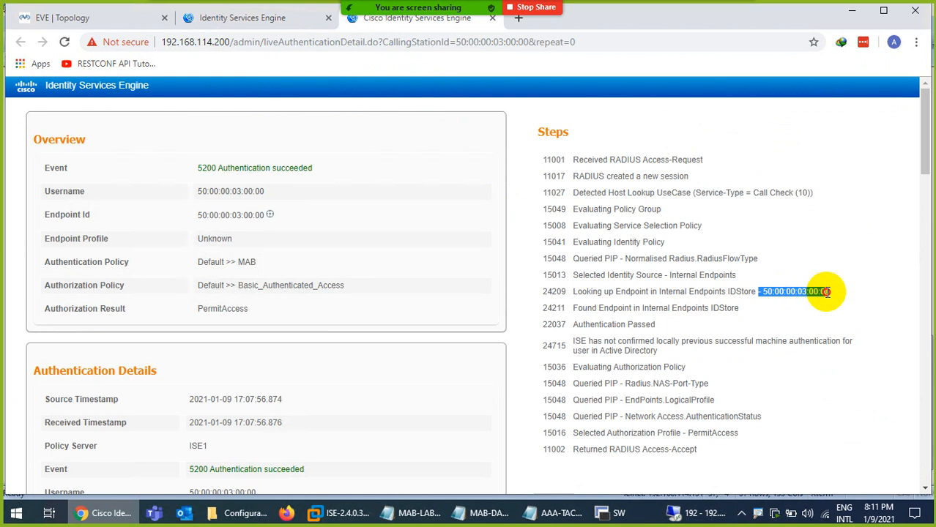
{"action": "left_click_drag", "start_coordinate": [572, 308], "coordinate": [741, 312]}
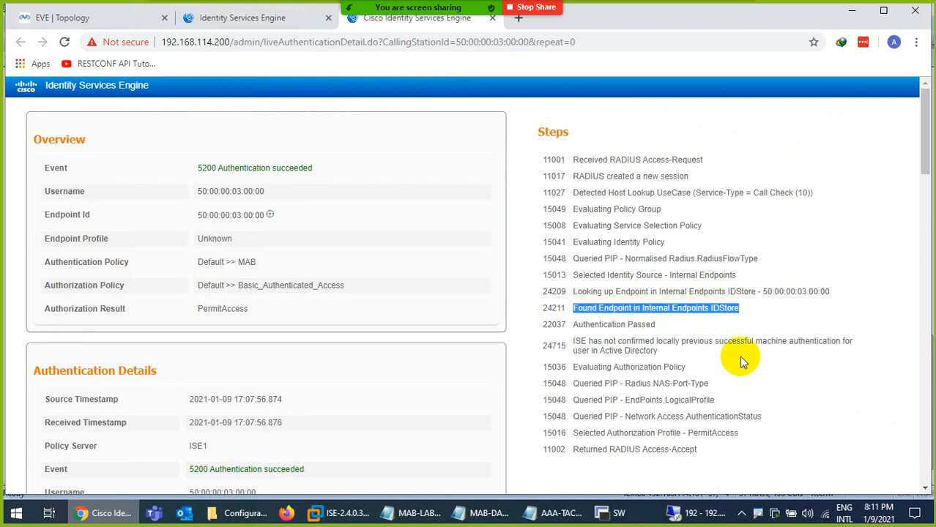
{"action": "left_click_drag", "start_coordinate": [763, 291], "coordinate": [802, 292]}
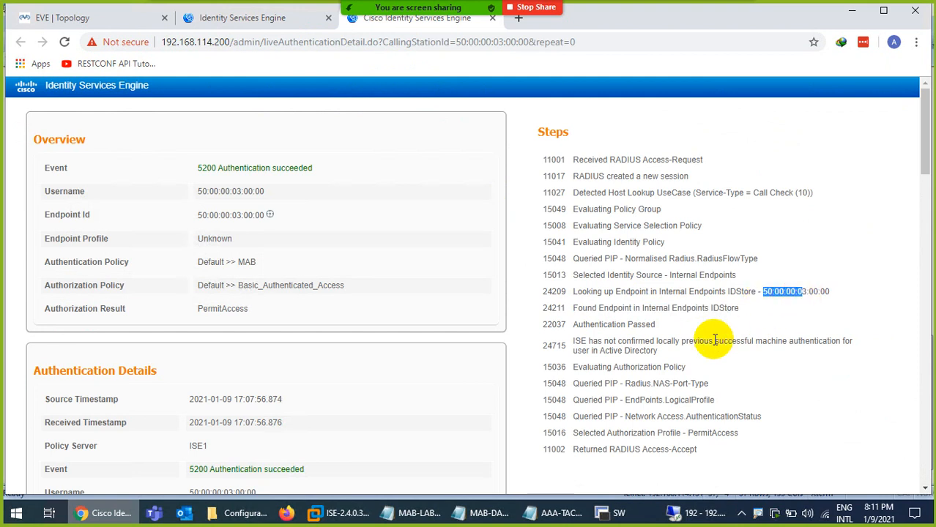
{"action": "left_click_drag", "start_coordinate": [577, 325], "coordinate": [660, 326]}
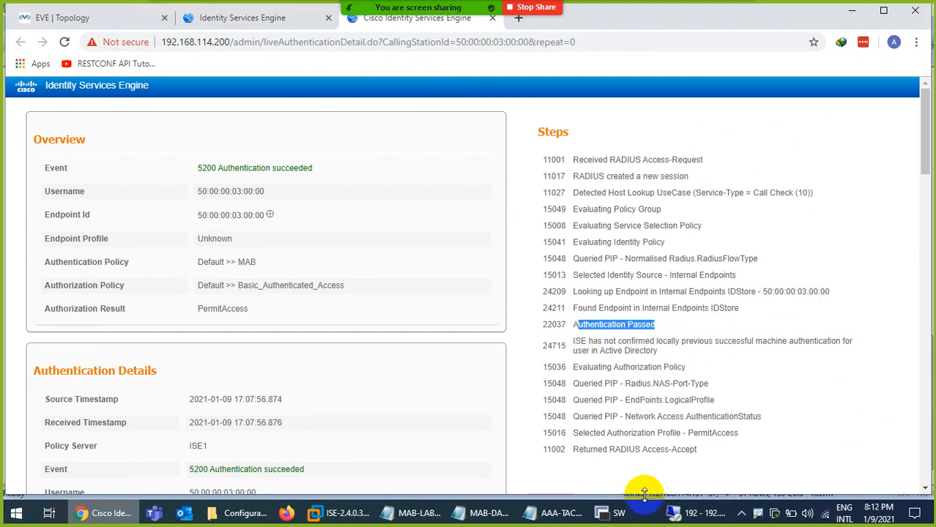
Switch to the Windows client's remote desktop and open the advanced settings of the network adapter used by Local Area Connection.
{"action": "left_click", "coordinate": [698, 516]}
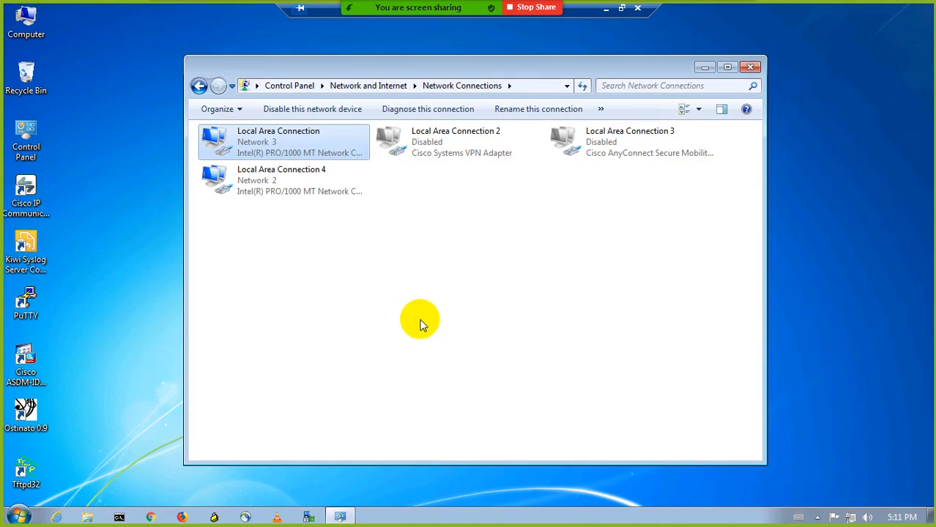
{"action": "right_click", "coordinate": [273, 149]}
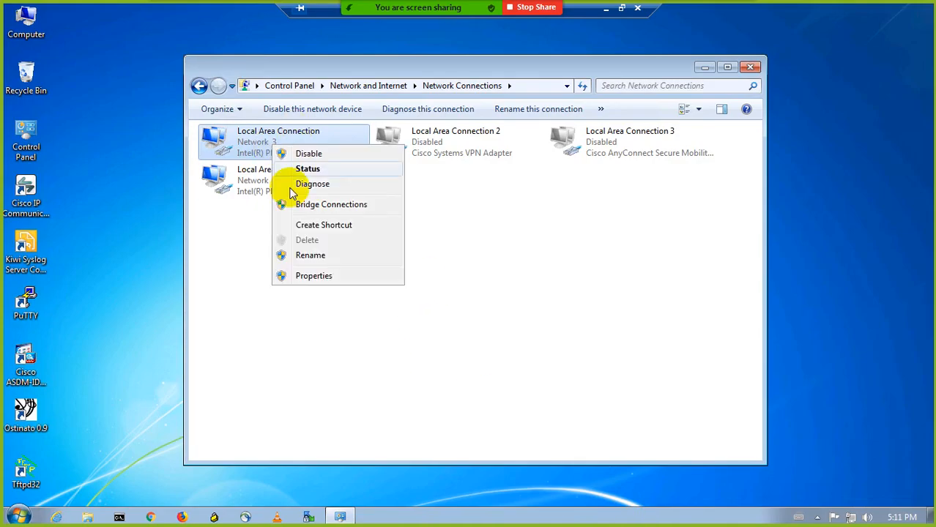
{"action": "left_click", "coordinate": [299, 274]}
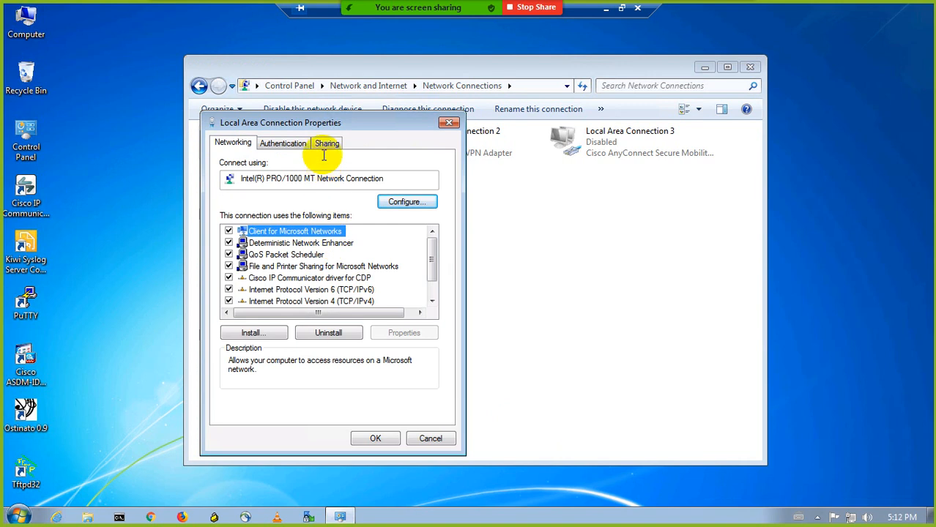
{"action": "left_click", "coordinate": [414, 209]}
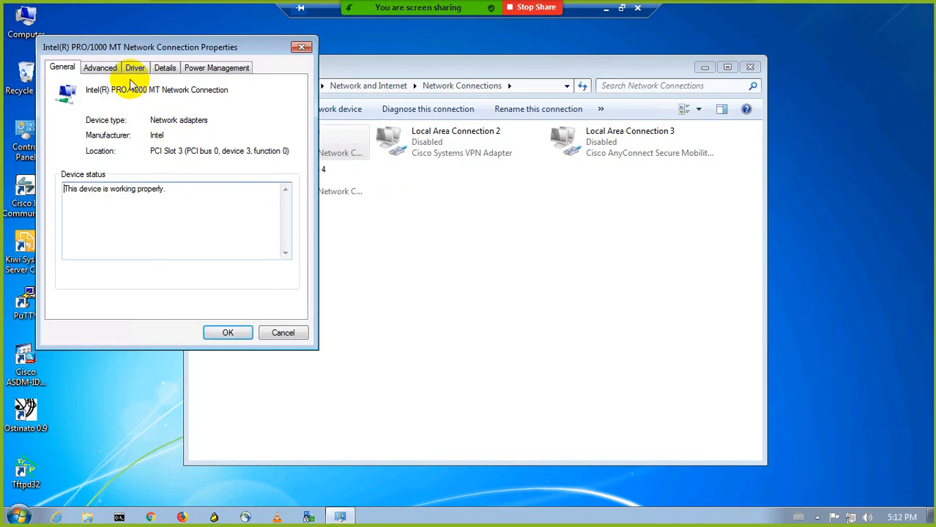
{"action": "left_click", "coordinate": [106, 68]}
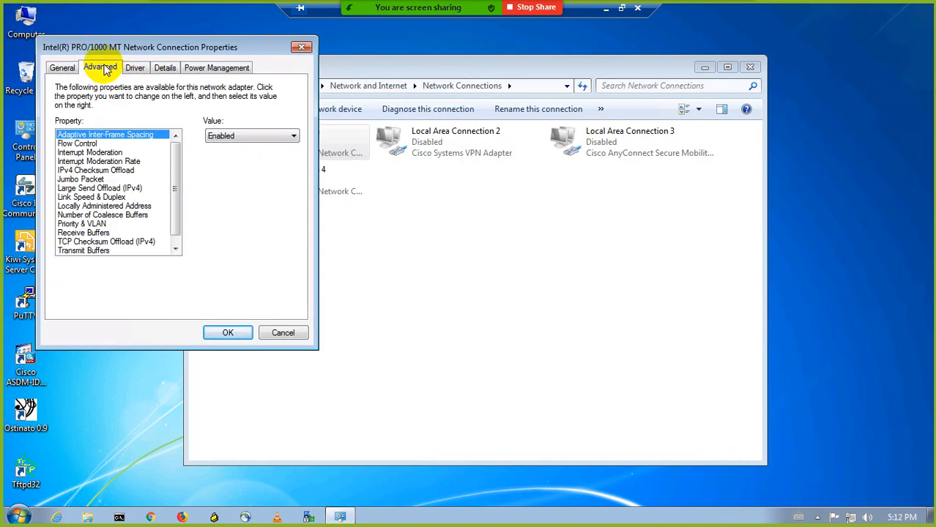
Set the adapter's Locally Administered Address to AAAAAAAAAAAA and apply the change.
{"action": "left_click", "coordinate": [122, 188]}
{"action": "left_click", "coordinate": [100, 171]}
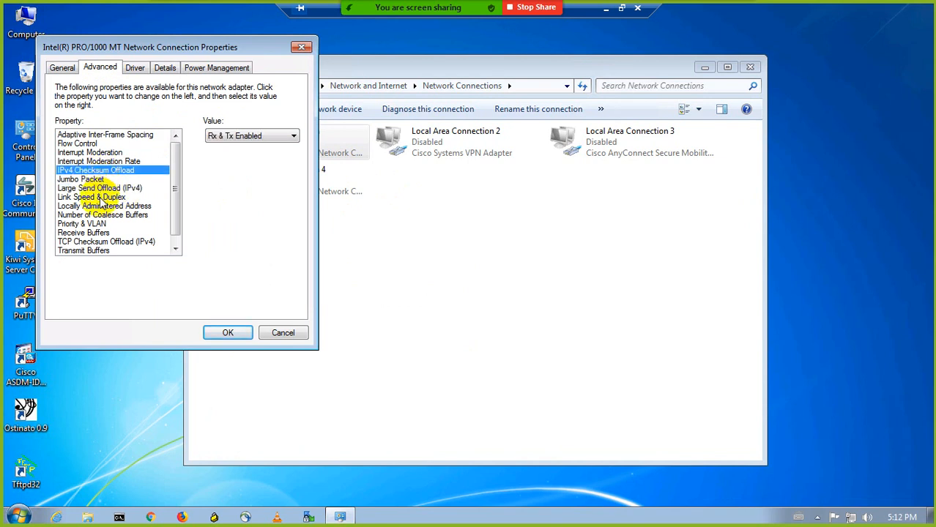
{"action": "left_click", "coordinate": [101, 197]}
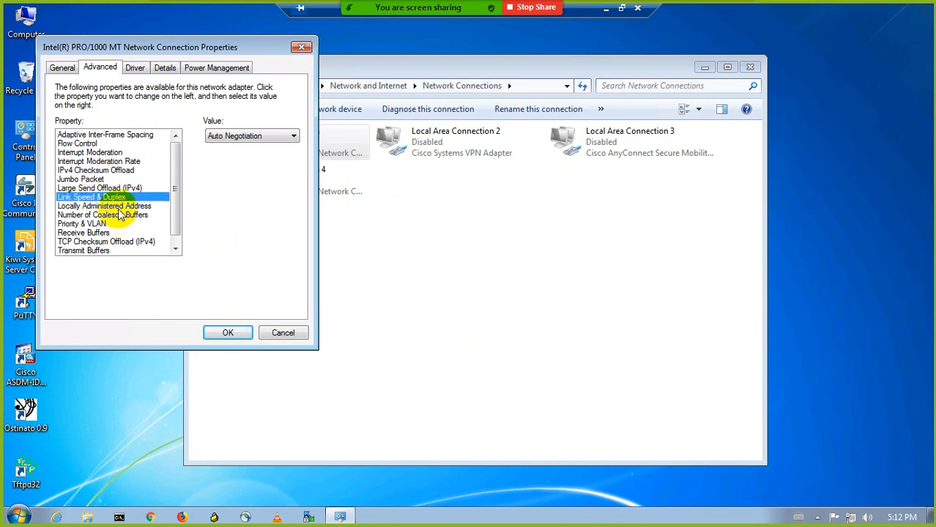
{"action": "left_click", "coordinate": [118, 207]}
{"action": "left_click", "coordinate": [197, 135]}
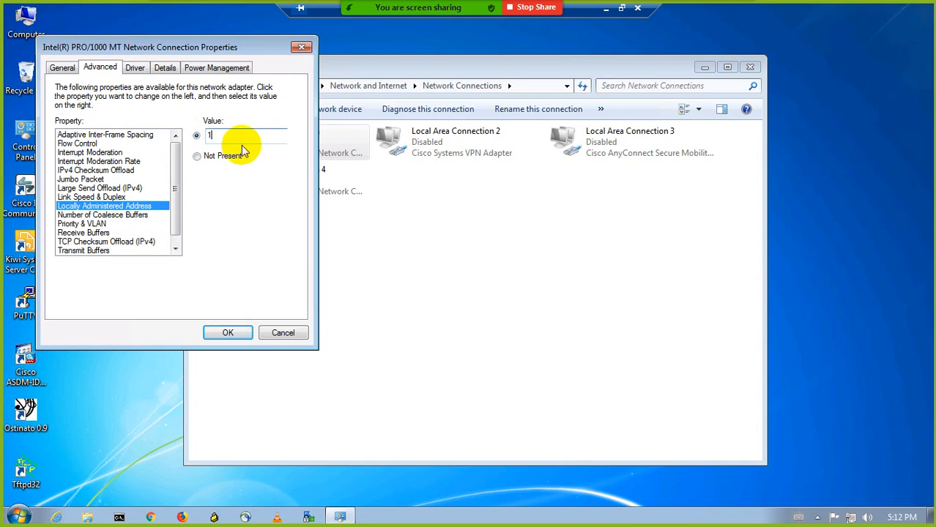
{"action": "key", "text": "BackSpace"}
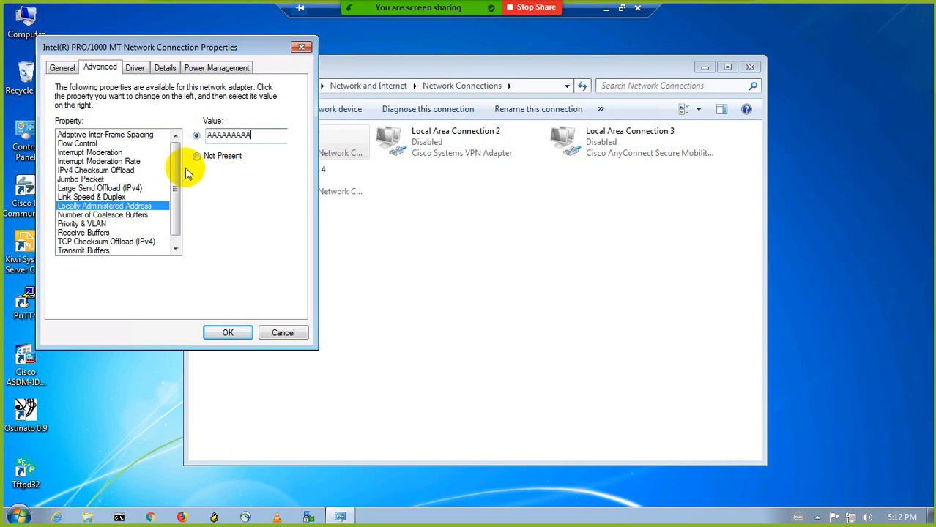
{"action": "left_click", "coordinate": [226, 333]}
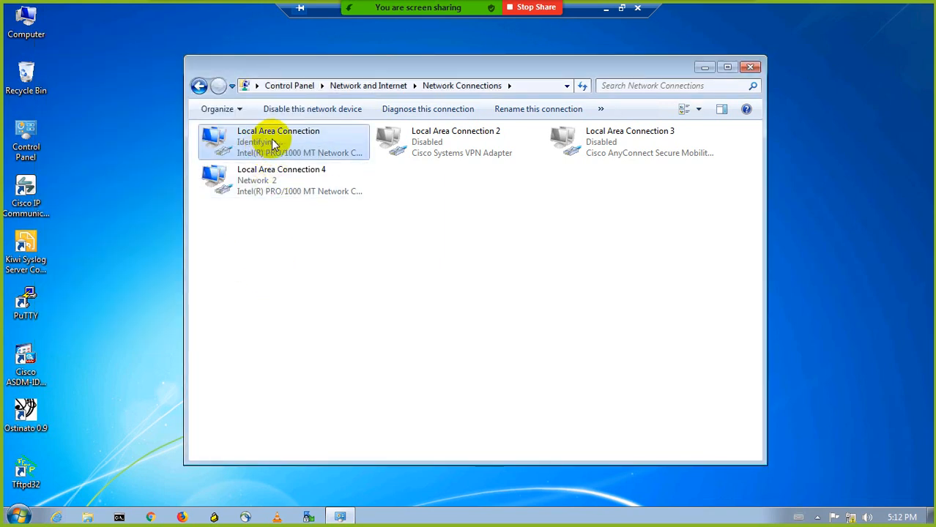
{"action": "key", "text": "shift+F10"}
{"action": "left_click", "coordinate": [400, 251]}
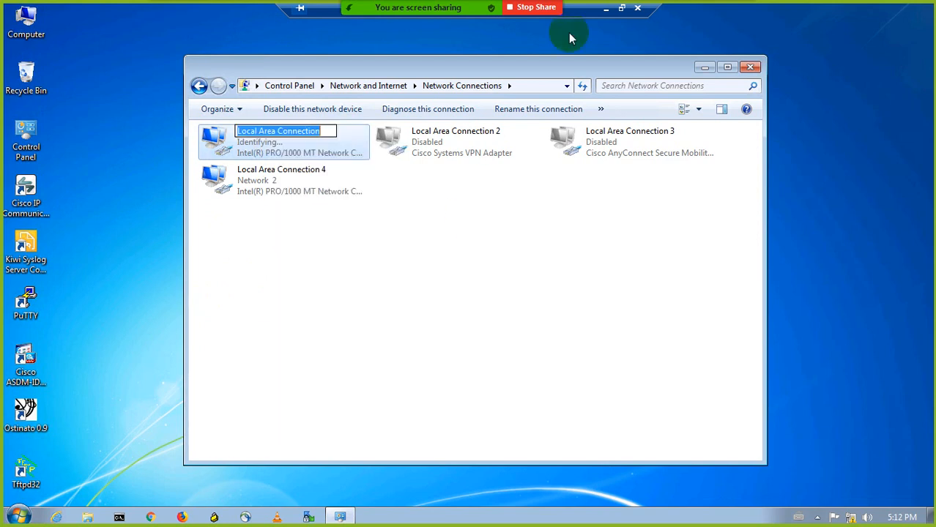
{"action": "left_click", "coordinate": [400, 199]}
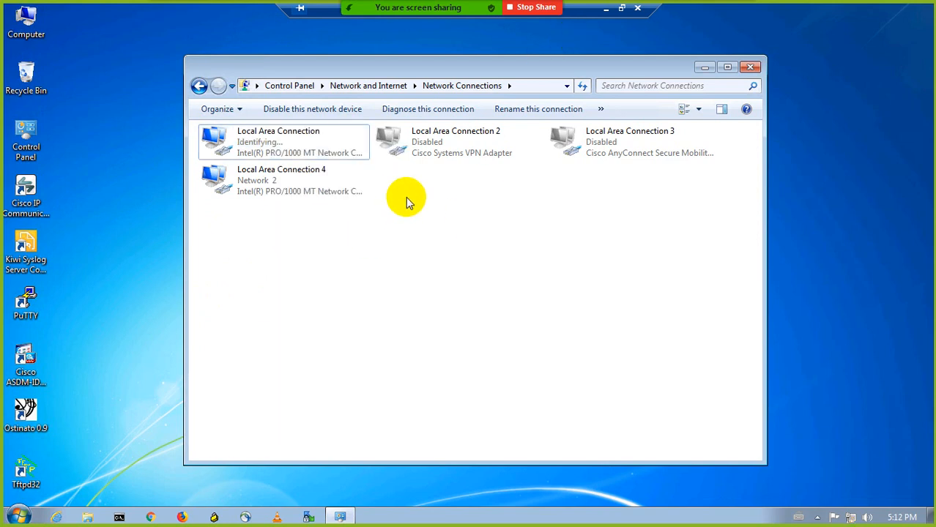
Leave the remote desktop for the SW console and read the new MAB log message for the client on Et0/1.
{"action": "left_click", "coordinate": [602, 12]}
{"action": "left_click", "coordinate": [621, 513]}
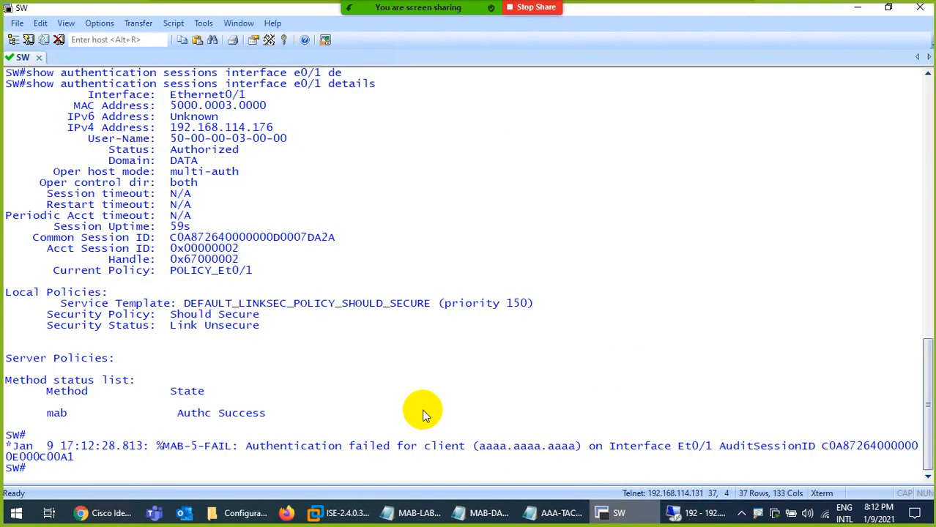
{"action": "left_click_drag", "start_coordinate": [247, 448], "coordinate": [569, 448]}
{"action": "left_click_drag", "start_coordinate": [720, 447], "coordinate": [746, 447]}
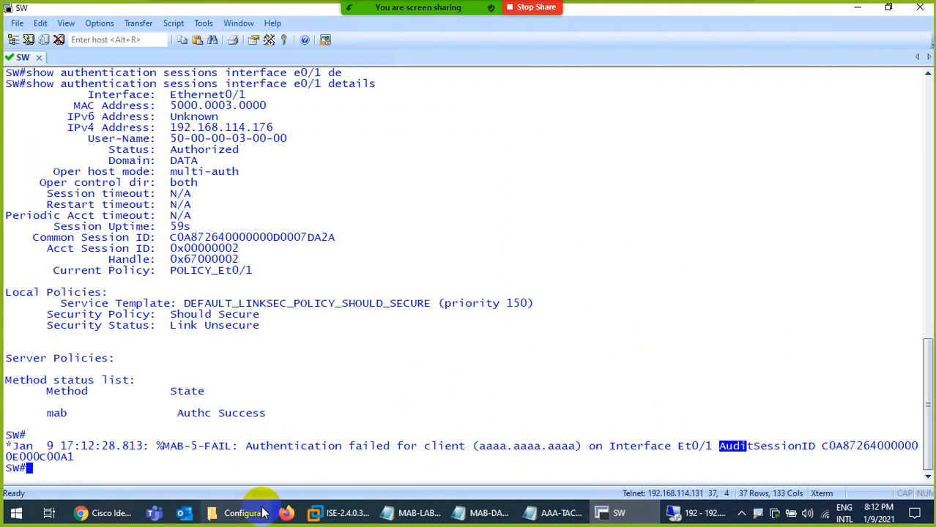
Clear the console, run "show authentication sessions interface e0/1 details" and check the first session's status and MAC address.
{"action": "key", "text": "ctrl+l"}
{"action": "key", "text": "Up"}
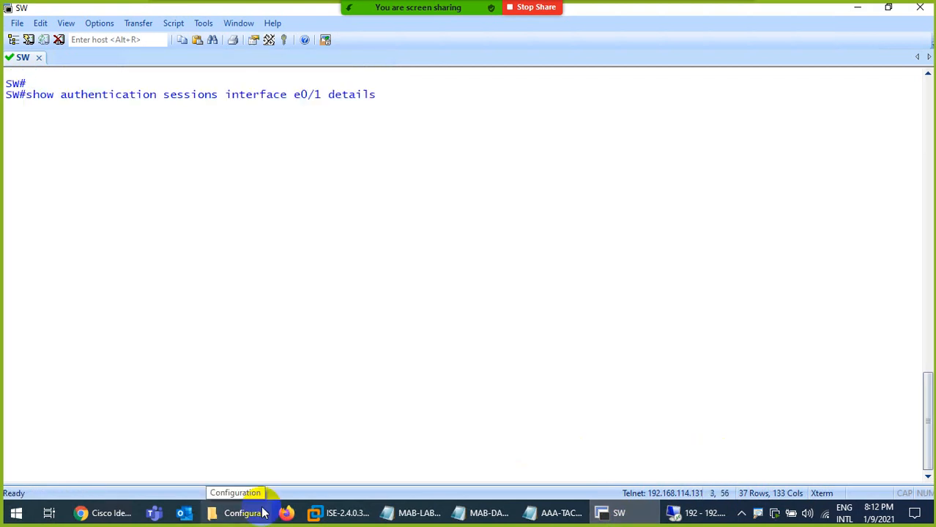
{"action": "key", "text": "Return"}
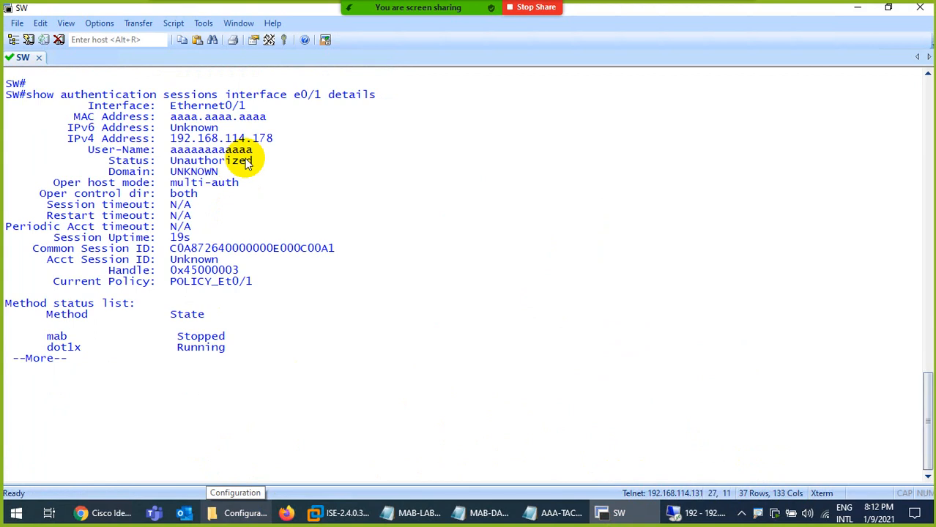
{"action": "left_click_drag", "start_coordinate": [253, 162], "coordinate": [166, 164]}
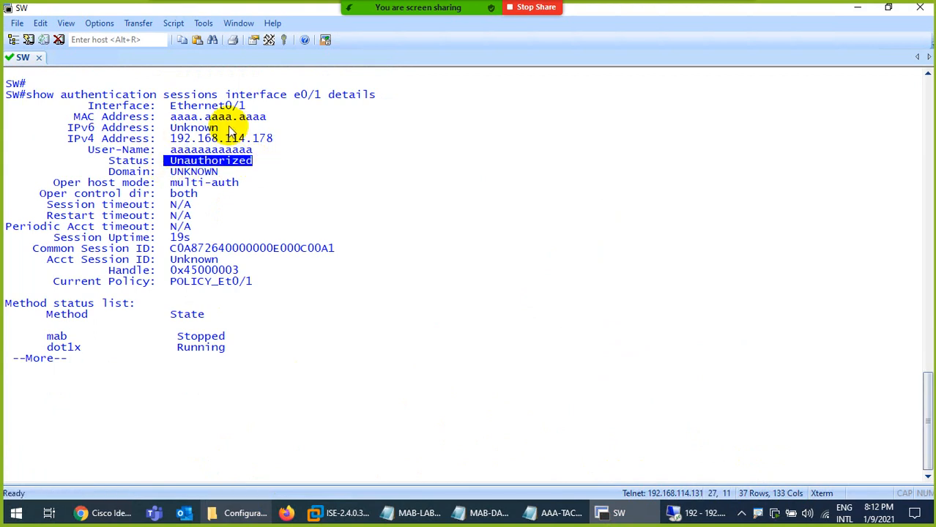
{"action": "left_click_drag", "start_coordinate": [275, 121], "coordinate": [176, 123]}
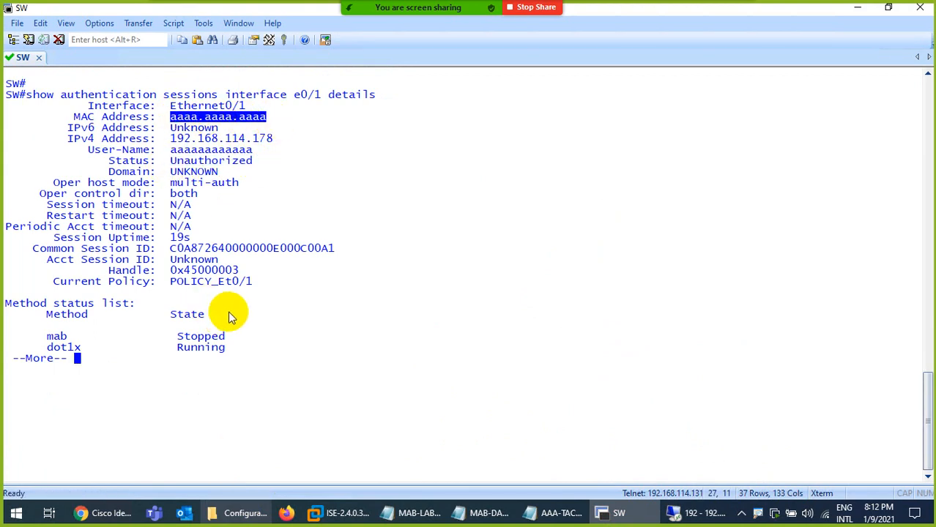
Page through the rest of the session details and return to the first session to compare its authorization status.
{"action": "key", "text": "space"}
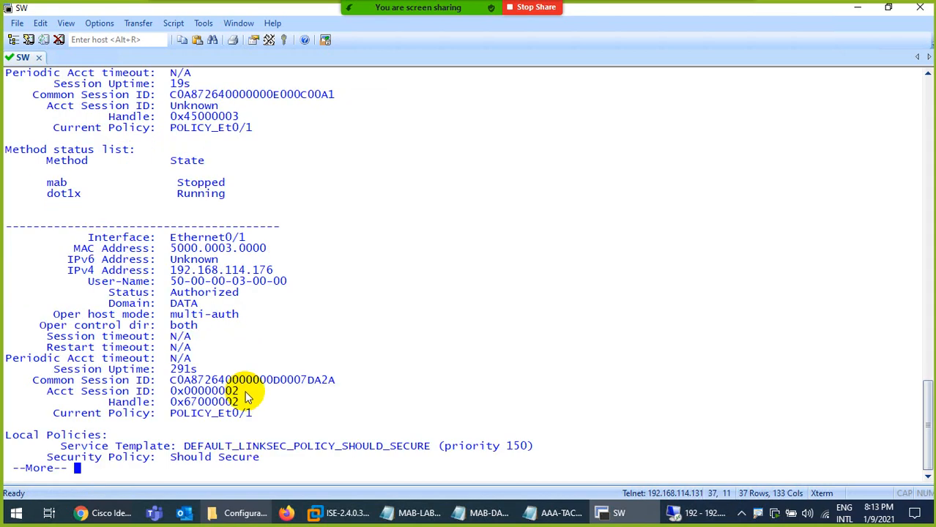
{"action": "key", "text": "space"}
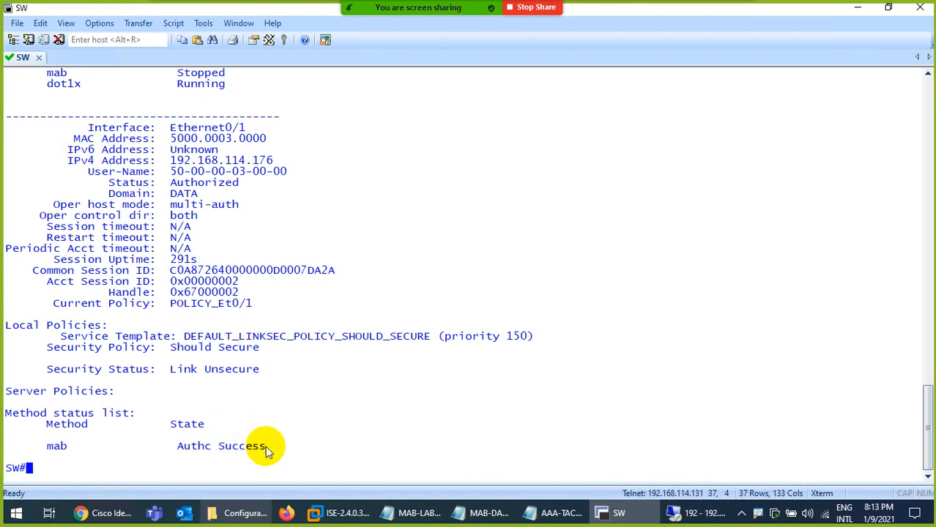
{"action": "scroll", "coordinate": [186, 421], "scroll_direction": "up", "scroll_amount": 6}
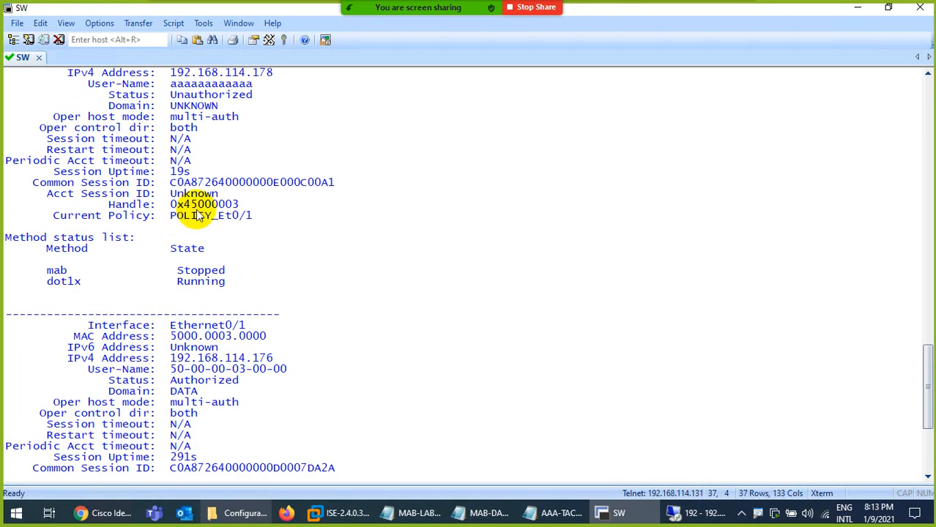
{"action": "scroll", "coordinate": [249, 187], "scroll_direction": "up", "scroll_amount": 2}
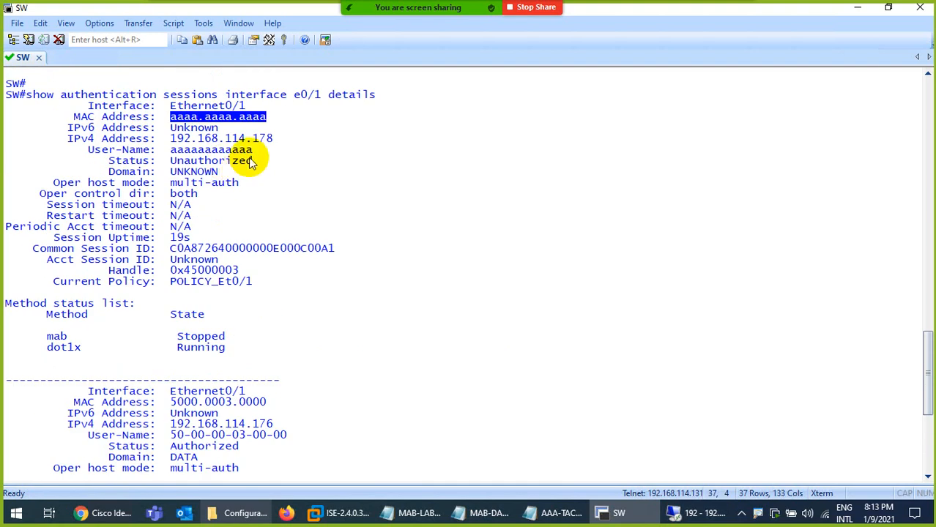
{"action": "left_click_drag", "start_coordinate": [247, 161], "coordinate": [185, 161]}
Show the RADIUS Live Logs in ISE and open the detail report of the AA:AA:AA:AA:AA:AA authentication attempt.
{"action": "left_click", "coordinate": [108, 516]}
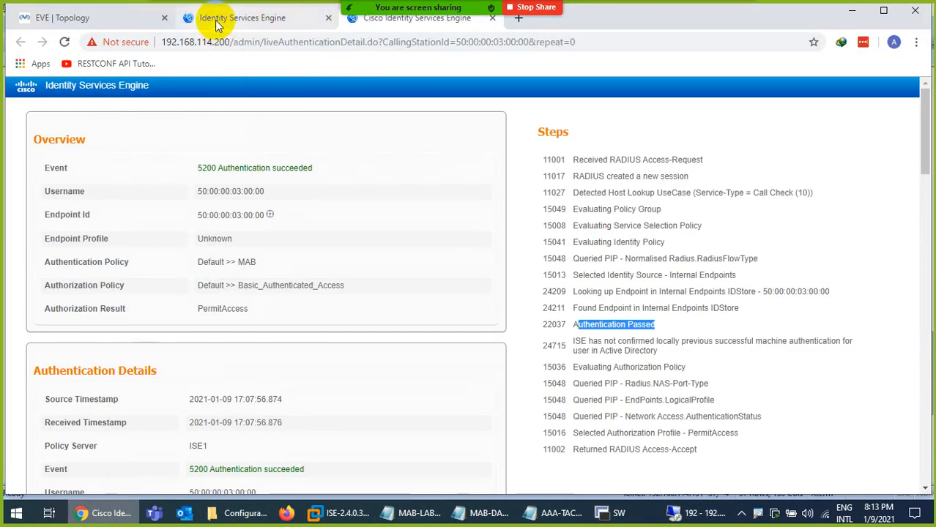
{"action": "left_click", "coordinate": [216, 20]}
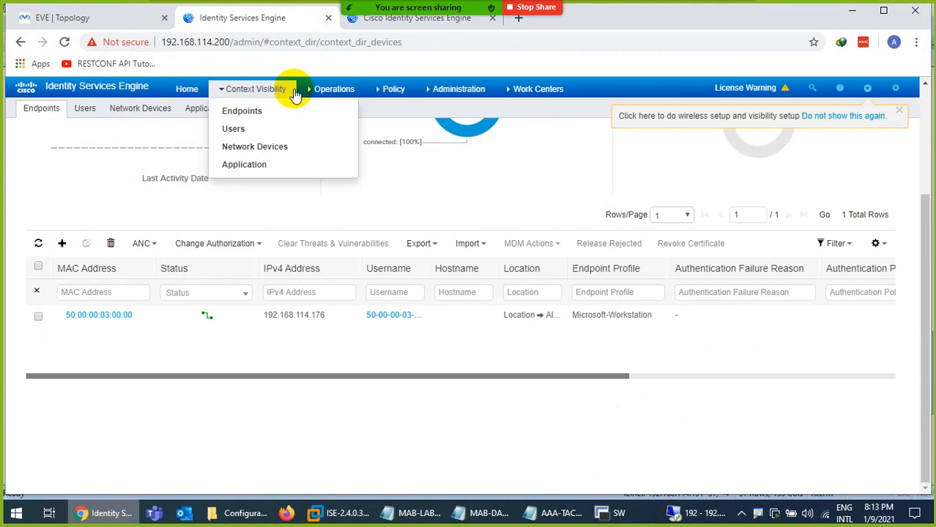
{"action": "mouse_move", "coordinate": [314, 90]}
{"action": "left_click", "coordinate": [331, 124]}
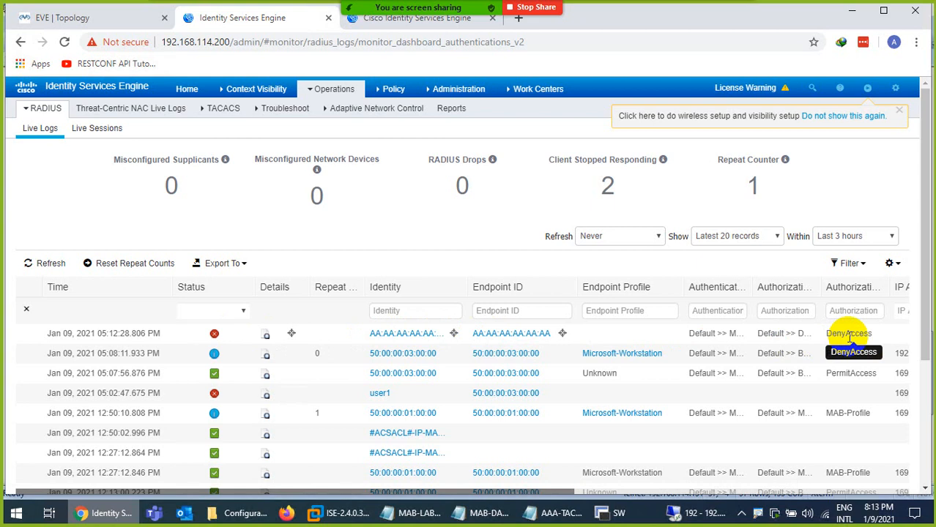
{"action": "left_click", "coordinate": [266, 334]}
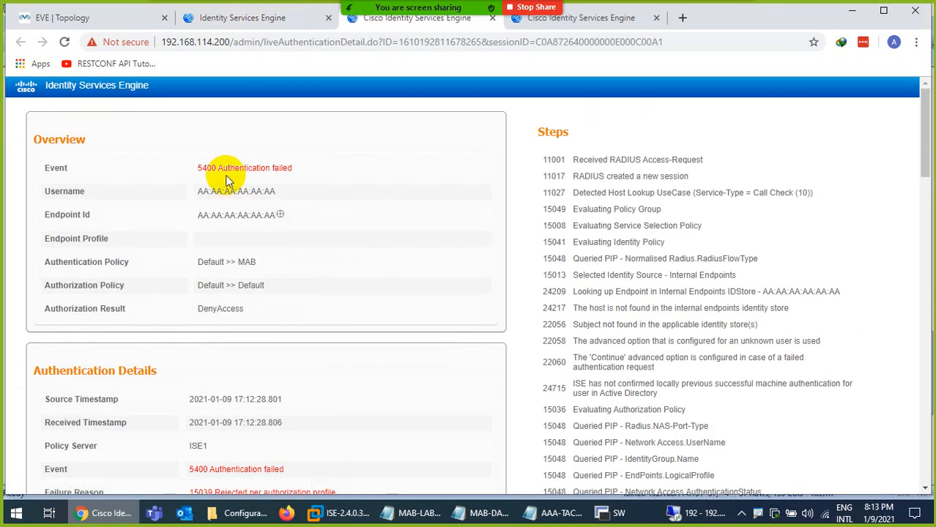
Examine the event in the report's Overview and the event, failure reason and username under Authentication Details.
{"action": "left_click_drag", "start_coordinate": [218, 165], "coordinate": [292, 167]}
{"action": "scroll", "coordinate": [269, 330], "scroll_direction": "down", "scroll_amount": 2}
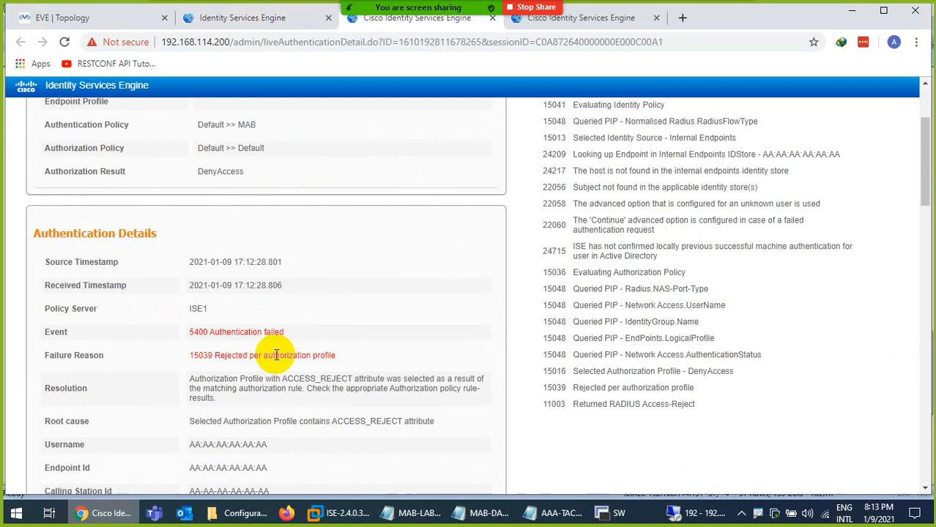
{"action": "left_click_drag", "start_coordinate": [184, 334], "coordinate": [314, 334]}
{"action": "scroll", "coordinate": [255, 376], "scroll_direction": "down", "scroll_amount": 2}
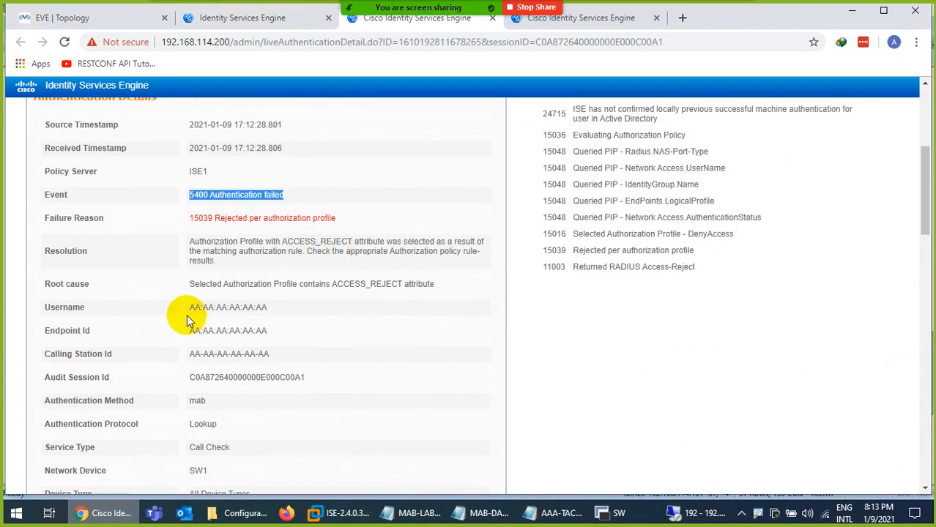
{"action": "left_click_drag", "start_coordinate": [186, 308], "coordinate": [272, 308]}
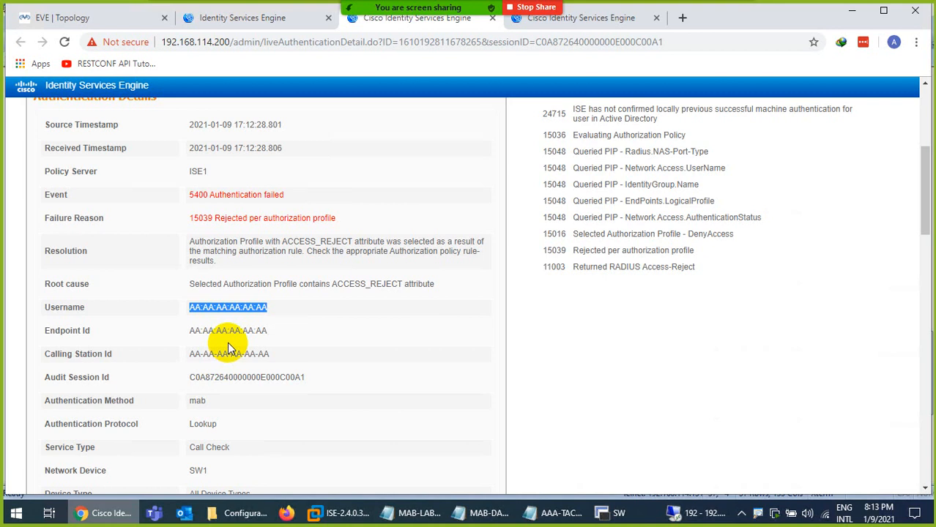
Review the endpoint lookup, unknown-user handling and authorization profile entries in the Steps list and return to the report's beginning.
{"action": "scroll", "coordinate": [228, 342], "scroll_direction": "down", "scroll_amount": 6}
{"action": "scroll", "coordinate": [629, 308], "scroll_direction": "up", "scroll_amount": 7}
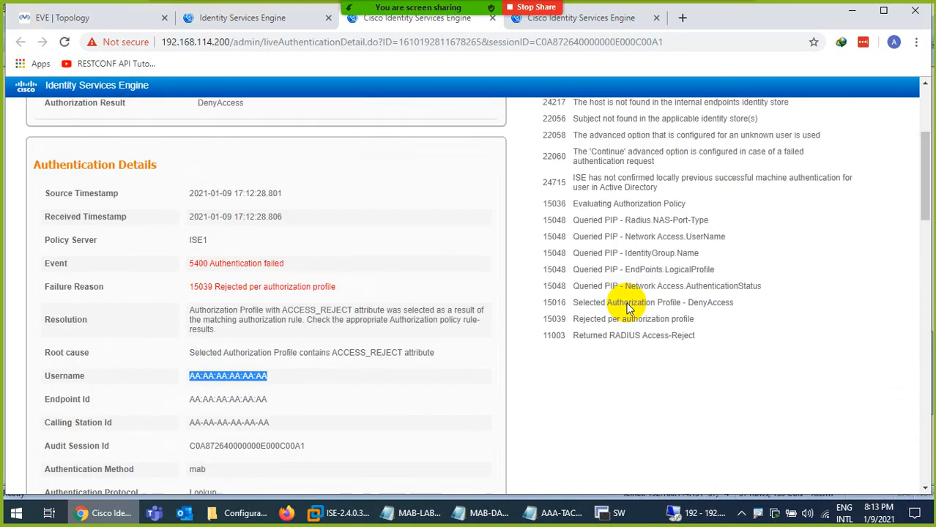
{"action": "scroll", "coordinate": [629, 308], "scroll_direction": "up", "scroll_amount": 3}
{"action": "scroll", "coordinate": [637, 246], "scroll_direction": "down", "scroll_amount": 2}
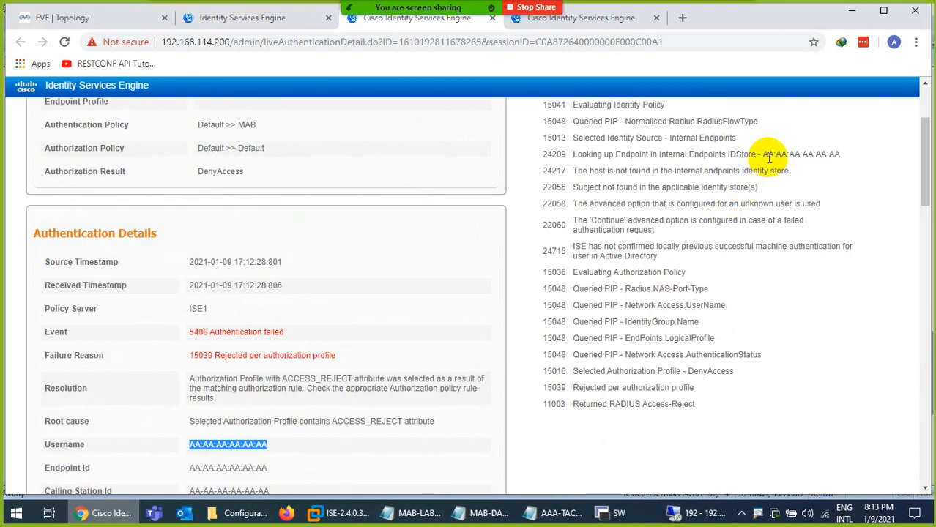
{"action": "left_click_drag", "start_coordinate": [578, 171], "coordinate": [794, 173]}
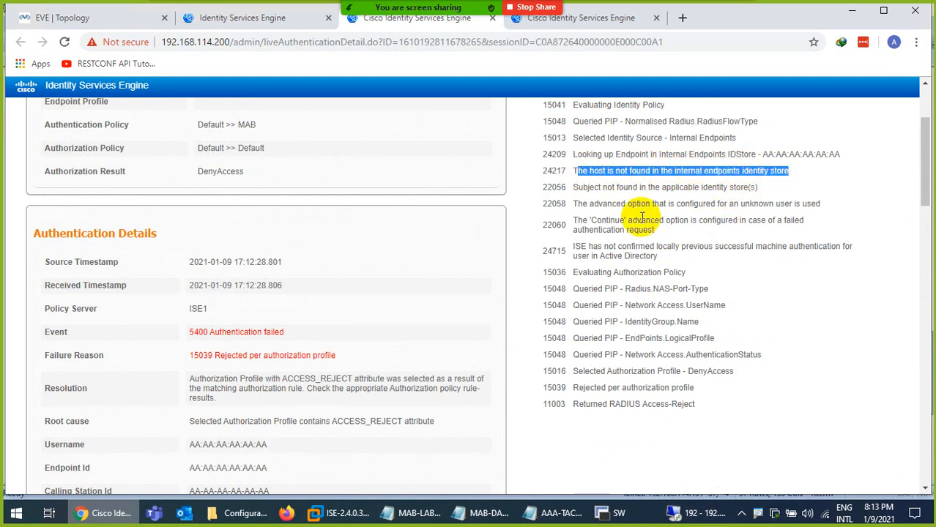
{"action": "left_click_drag", "start_coordinate": [585, 189], "coordinate": [818, 207]}
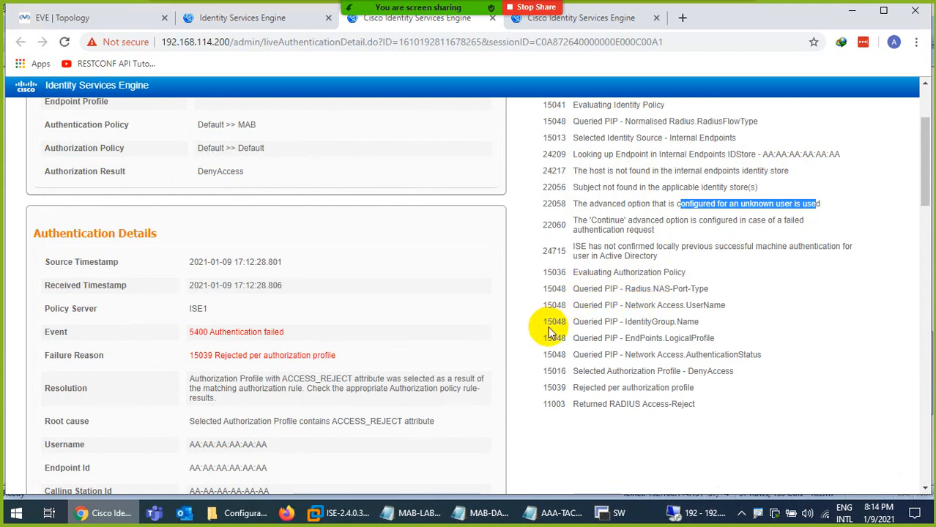
{"action": "left_click_drag", "start_coordinate": [638, 387], "coordinate": [694, 387]}
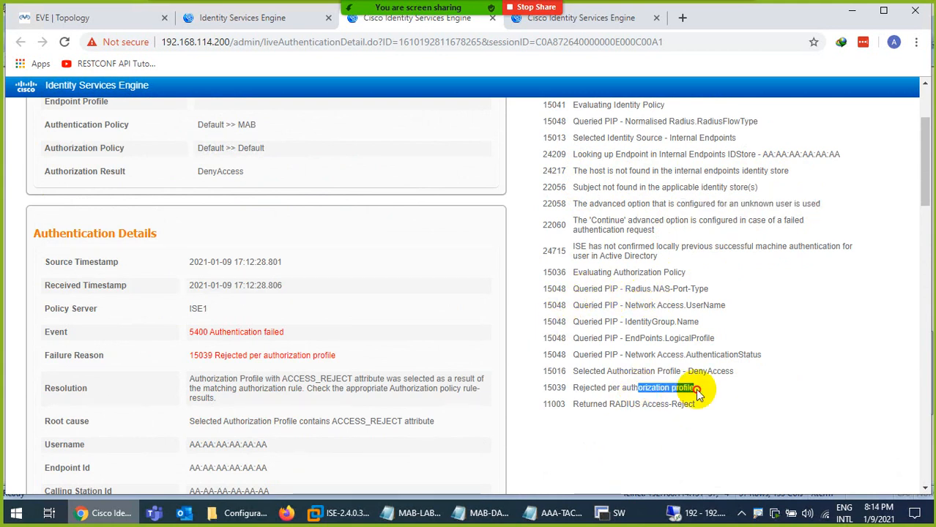
{"action": "scroll", "coordinate": [437, 336], "scroll_direction": "up", "scroll_amount": 2}
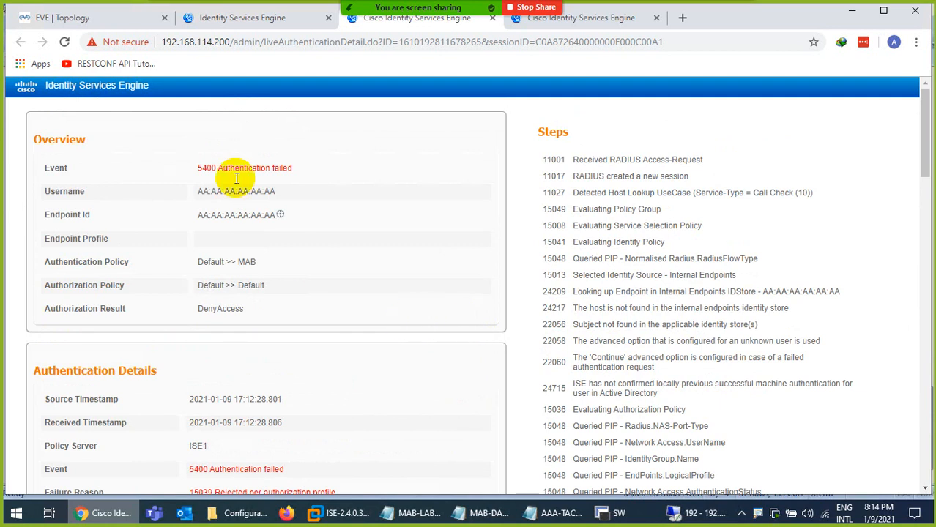
Switch to the main ISE page and examine the MAC addresses listed in the Context Visibility endpoints table.
{"action": "left_click", "coordinate": [231, 19]}
{"action": "mouse_move", "coordinate": [223, 117]}
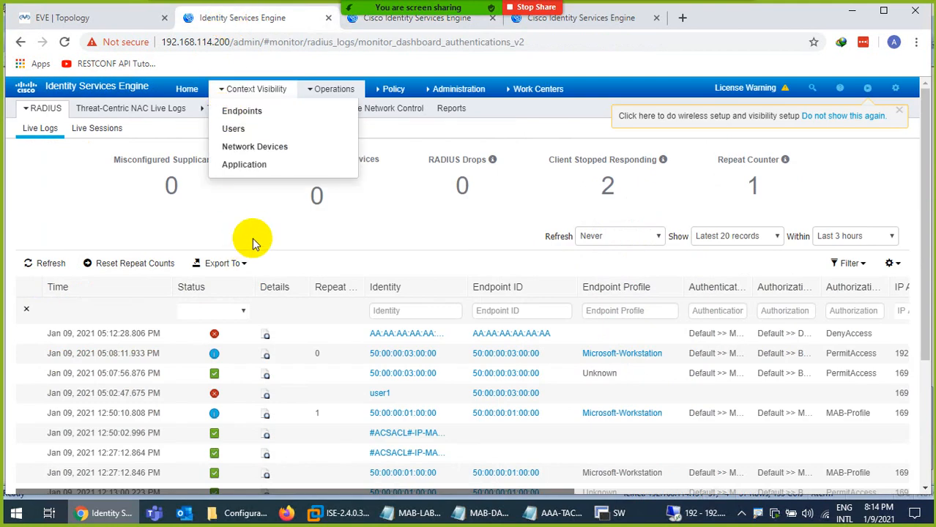
{"action": "left_click", "coordinate": [232, 113]}
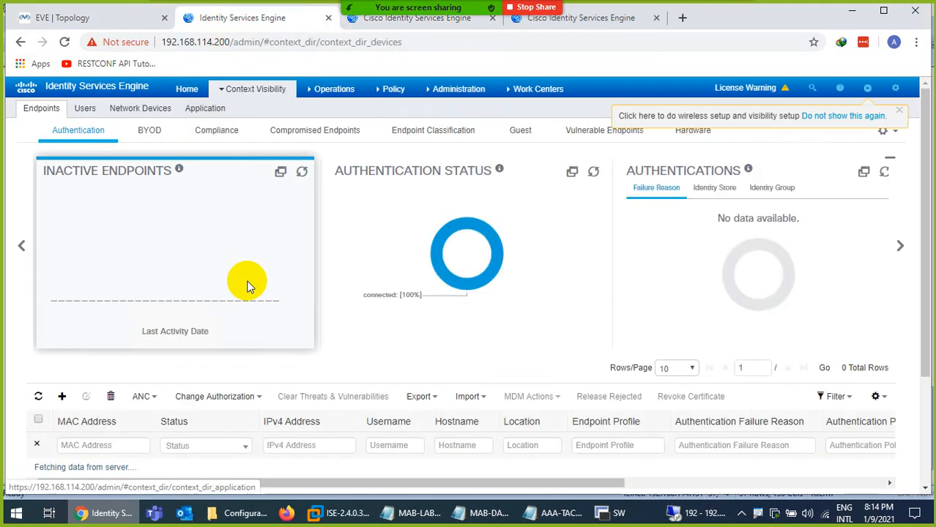
{"action": "scroll", "coordinate": [63, 397], "scroll_direction": "down", "scroll_amount": 2}
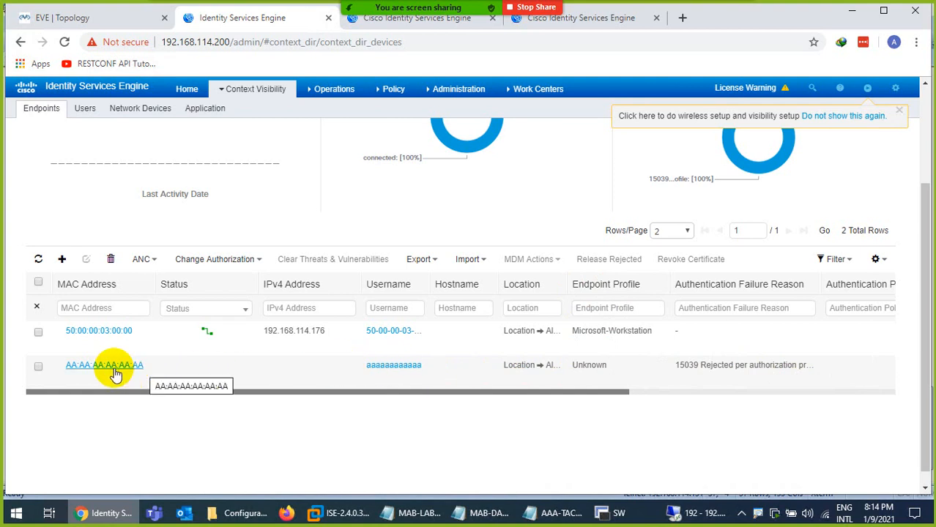
{"action": "left_click", "coordinate": [62, 258]}
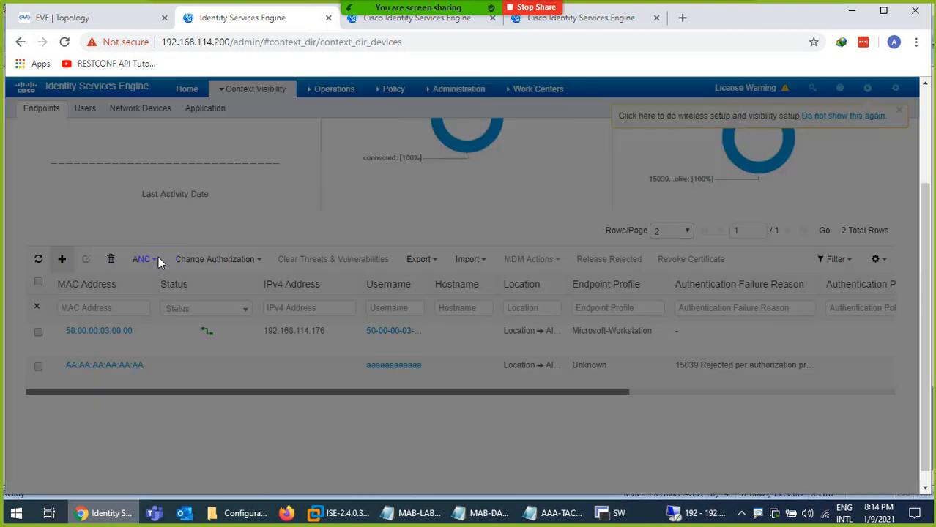
{"action": "left_click", "coordinate": [349, 203]}
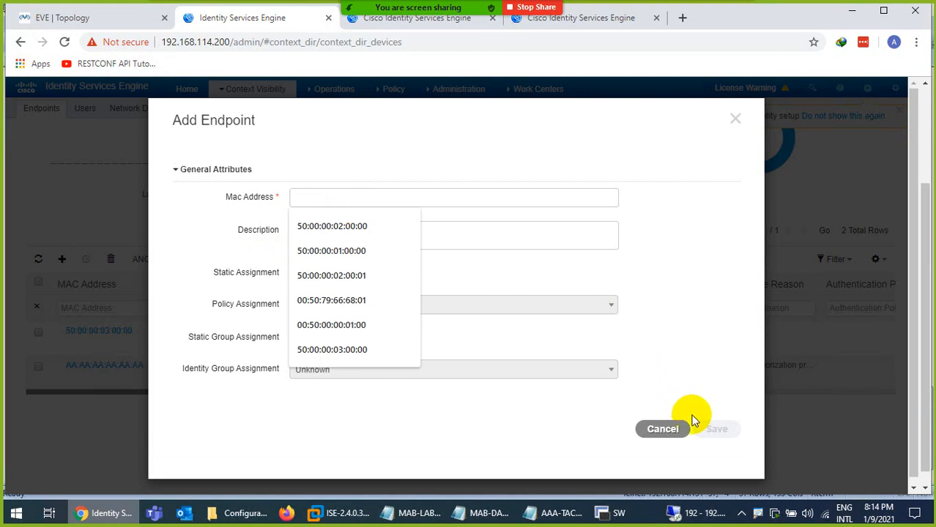
{"action": "left_click", "coordinate": [650, 432]}
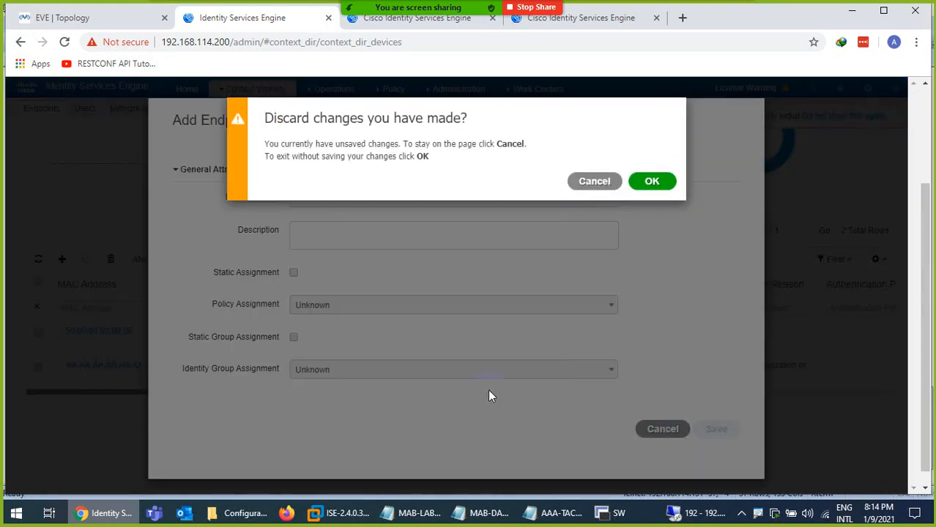
{"action": "left_click", "coordinate": [651, 182]}
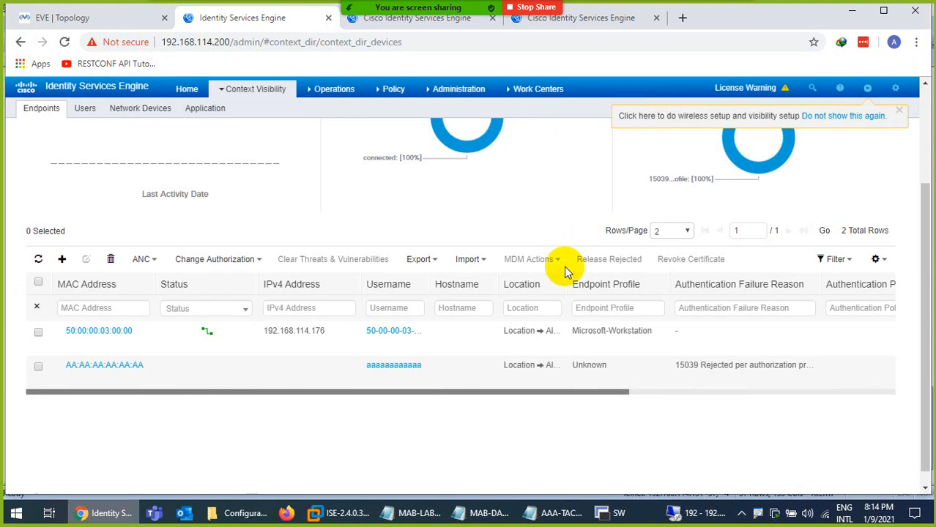
On the Windows client, set the Local Area Connection adapter's Locally Administered Address to Not Present.
{"action": "left_click", "coordinate": [614, 512]}
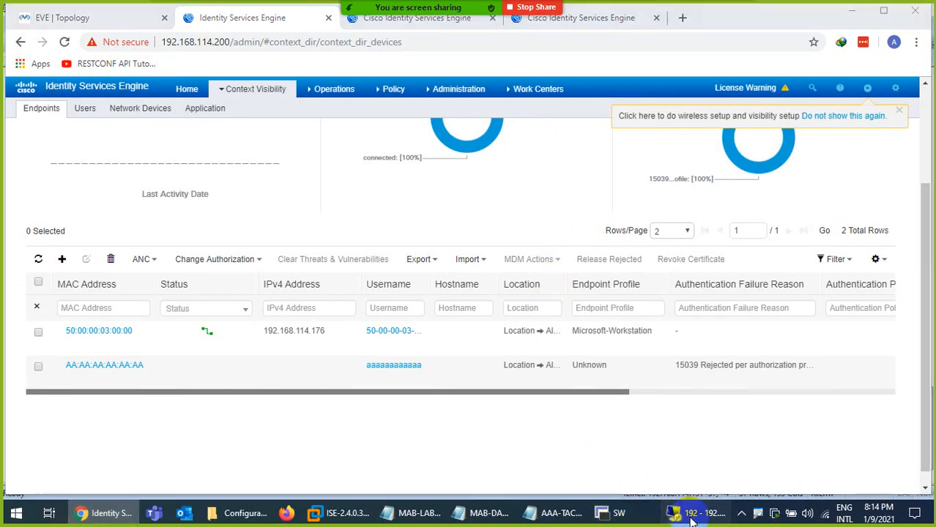
{"action": "right_click", "coordinate": [265, 134]}
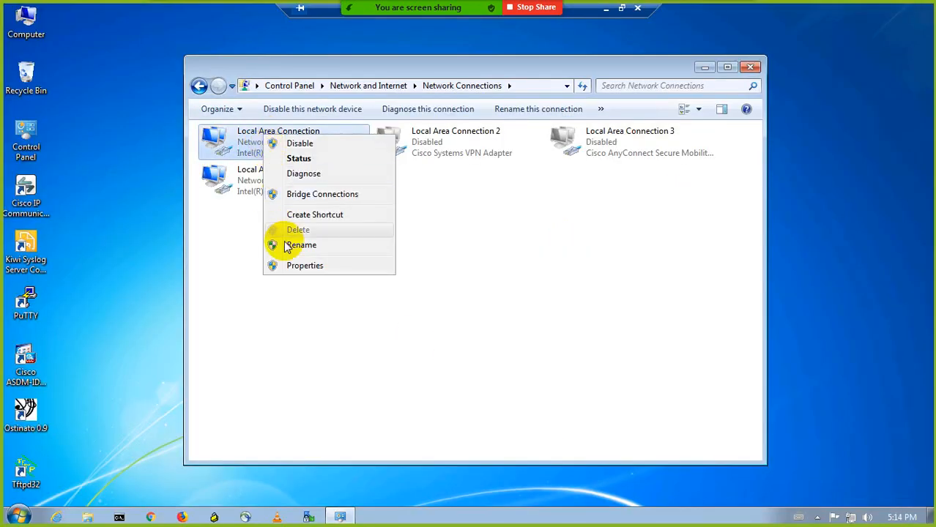
{"action": "left_click", "coordinate": [288, 267]}
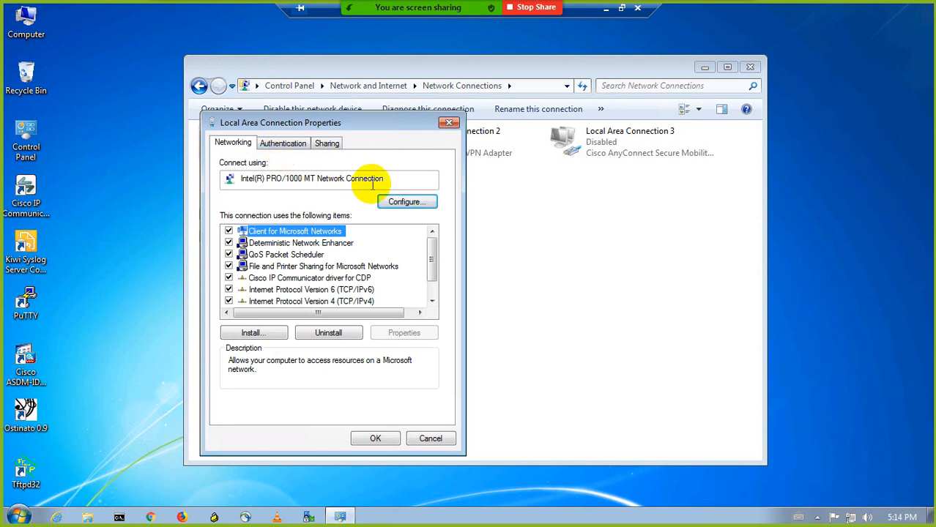
{"action": "left_click", "coordinate": [398, 201]}
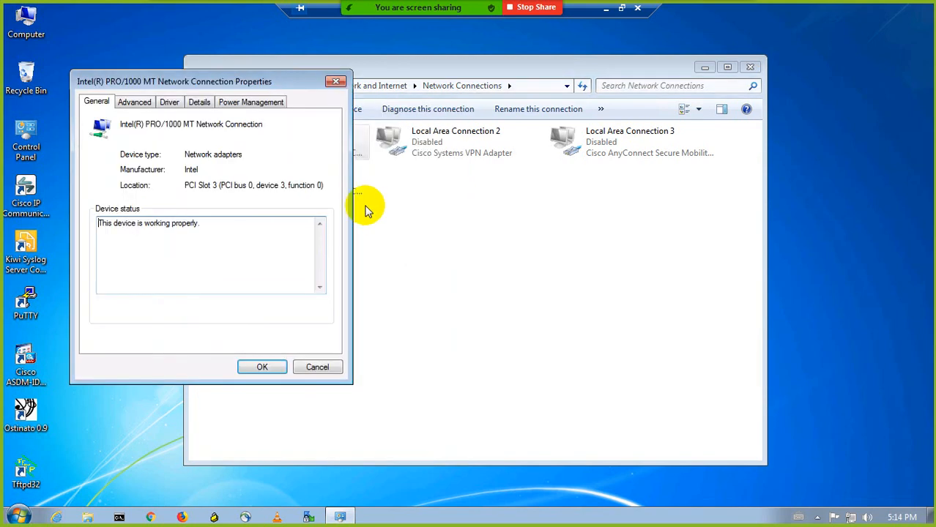
{"action": "left_click", "coordinate": [136, 102]}
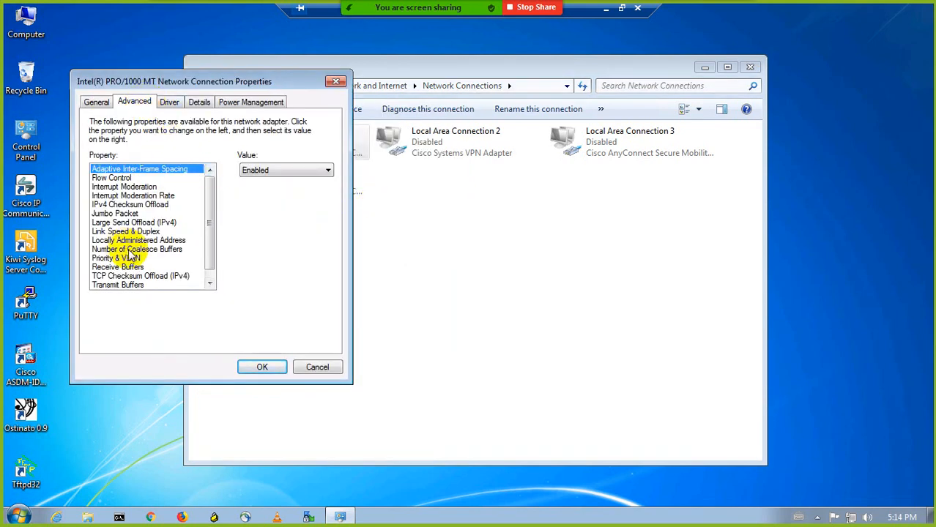
{"action": "left_click", "coordinate": [135, 241]}
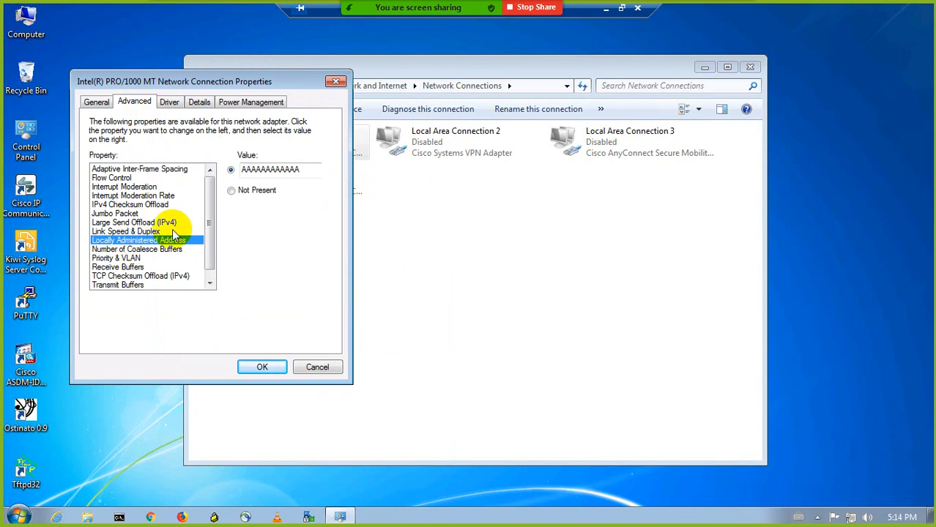
{"action": "left_click", "coordinate": [231, 191]}
{"action": "left_click", "coordinate": [261, 367]}
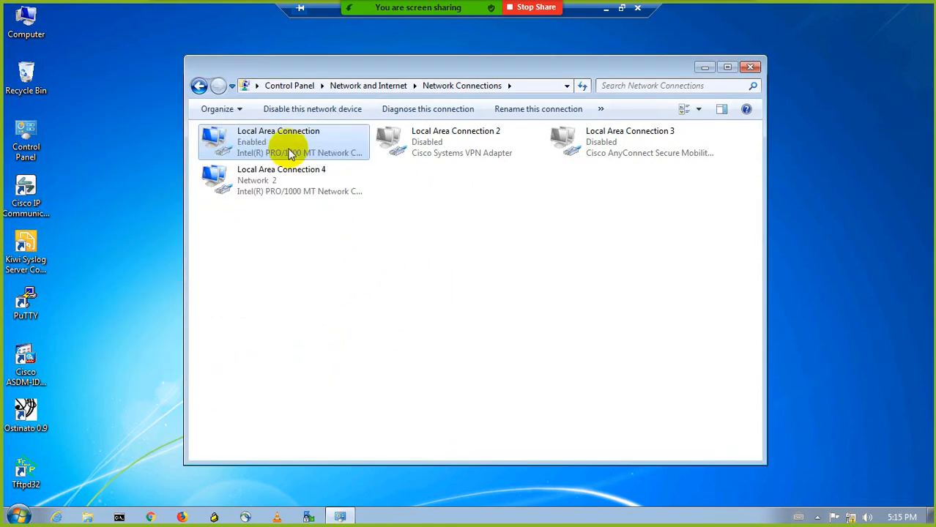
Check the physical and IPv4 addresses in the Local Area Connection details, then close them and minimize the client's remote session.
{"action": "double_click", "coordinate": [289, 149]}
{"action": "left_click", "coordinate": [390, 249]}
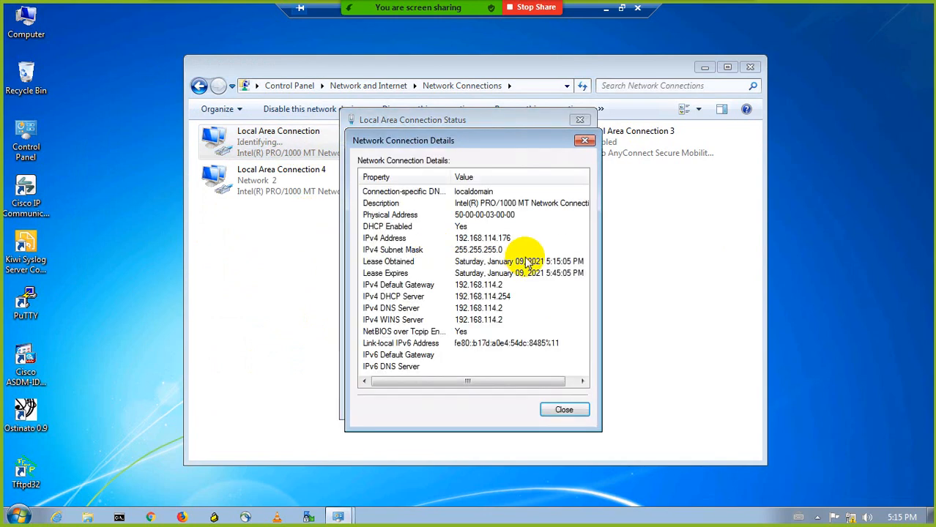
{"action": "left_click", "coordinate": [560, 410]}
{"action": "left_click", "coordinate": [560, 402]}
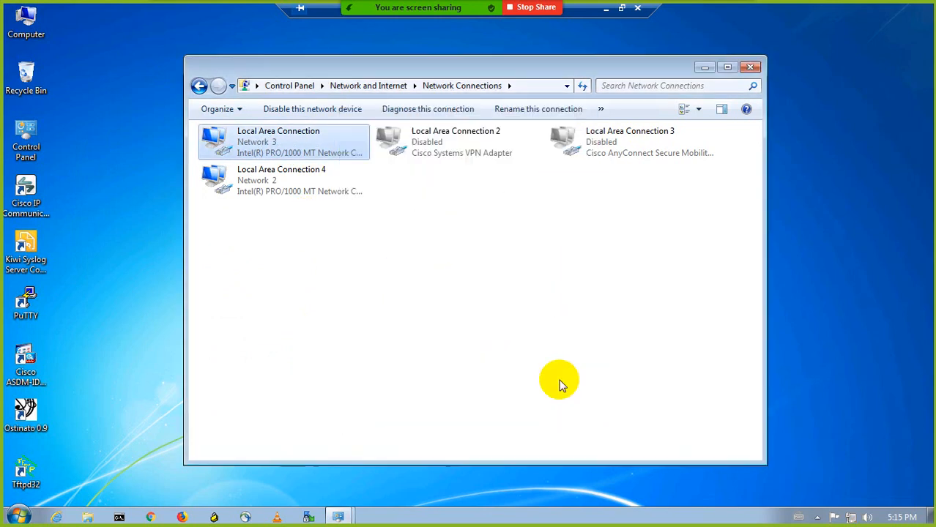
{"action": "left_click", "coordinate": [606, 10]}
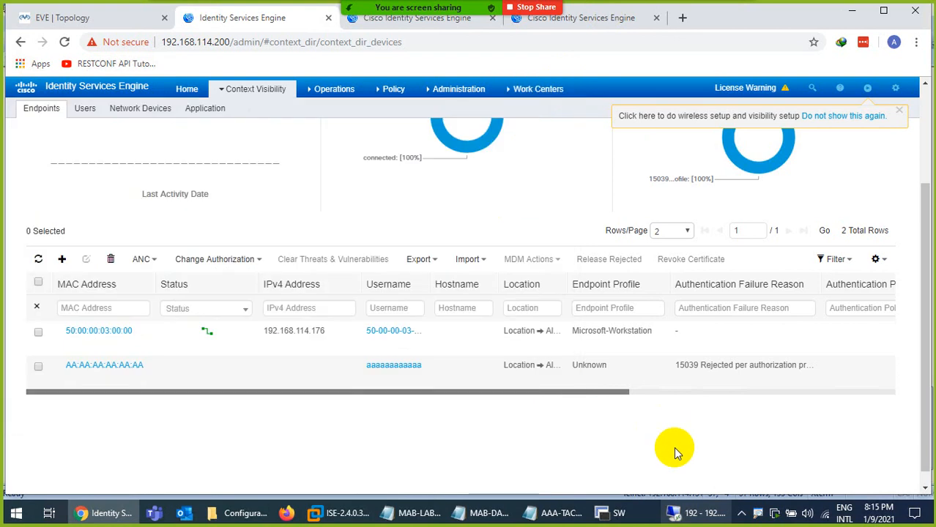
Show the RADIUS Live Logs in ISE and refresh them to check for new authentication entries.
{"action": "mouse_move", "coordinate": [271, 101]}
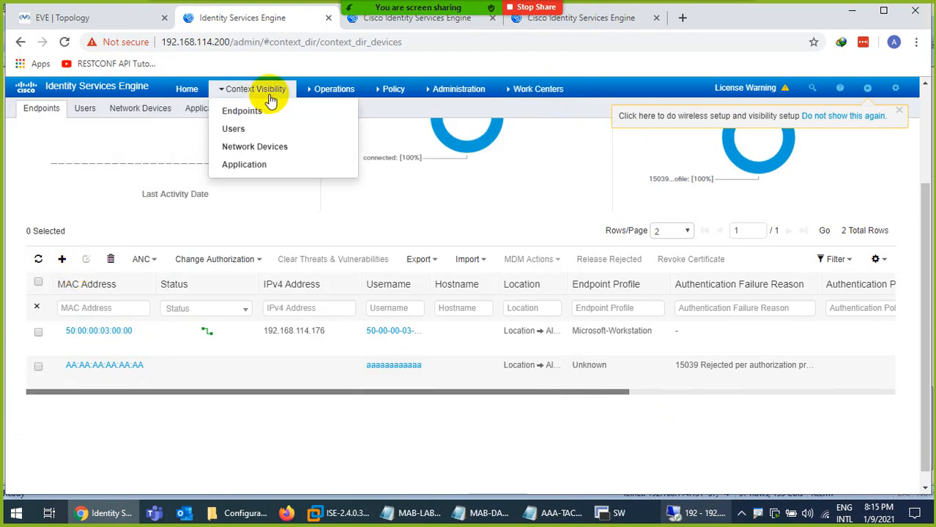
{"action": "mouse_move", "coordinate": [330, 92]}
{"action": "left_click", "coordinate": [331, 122]}
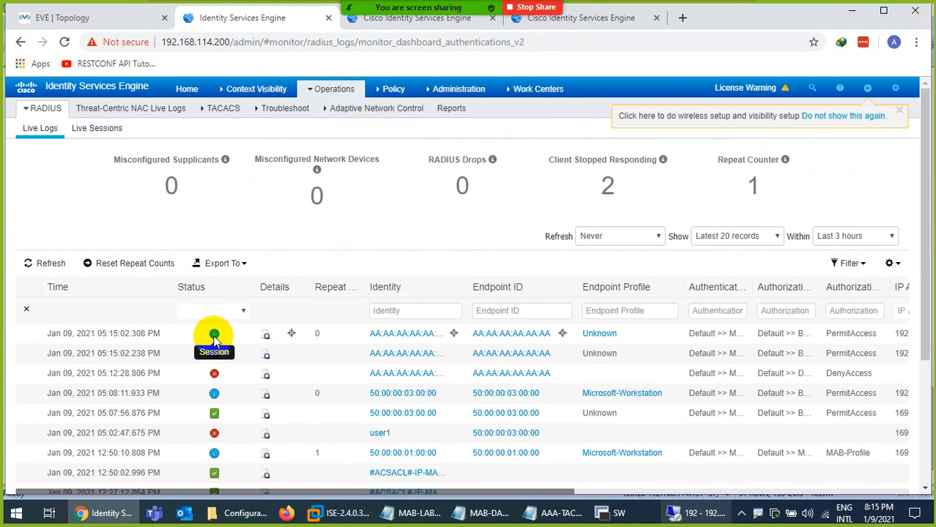
{"action": "left_click", "coordinate": [60, 264]}
{"action": "left_click", "coordinate": [54, 264]}
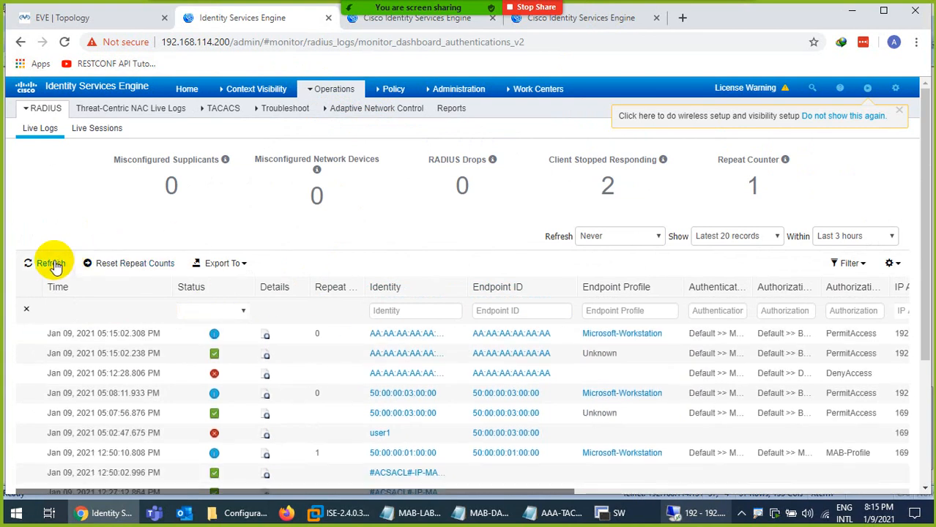
{"action": "left_click", "coordinate": [54, 264]}
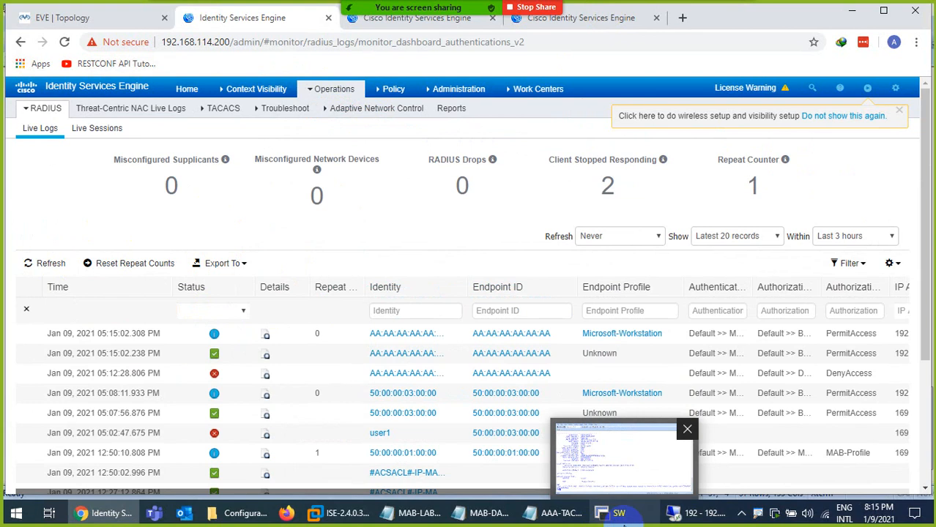
In a cleared SW console, run show authentication sessions interface e0/1 details and page through the full output.
{"action": "left_click", "coordinate": [624, 522]}
{"action": "key", "text": "Return"}
{"action": "key", "text": "Return"}
{"action": "key", "text": "ctrl+l"}
{"action": "key", "text": "Return"}
{"action": "key", "text": "Return"}
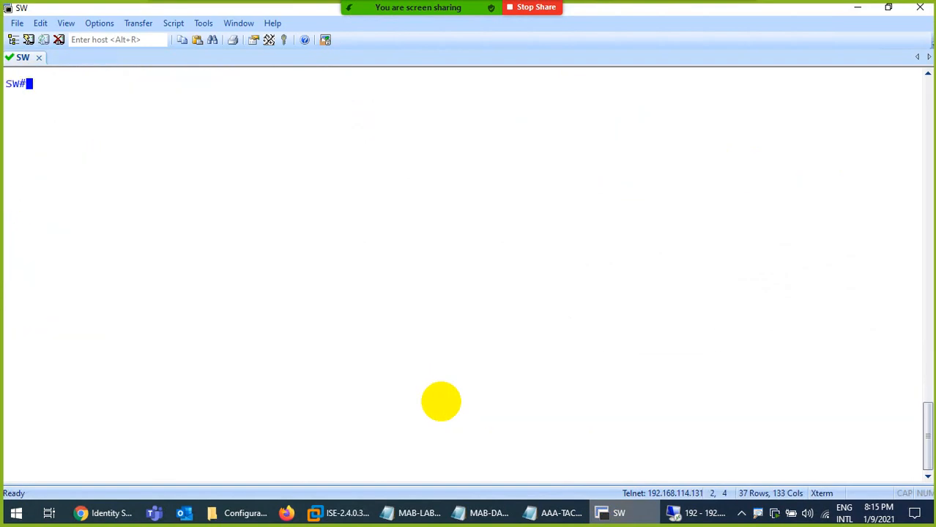
{"action": "key", "text": "Up"}
{"action": "key", "text": "Return"}
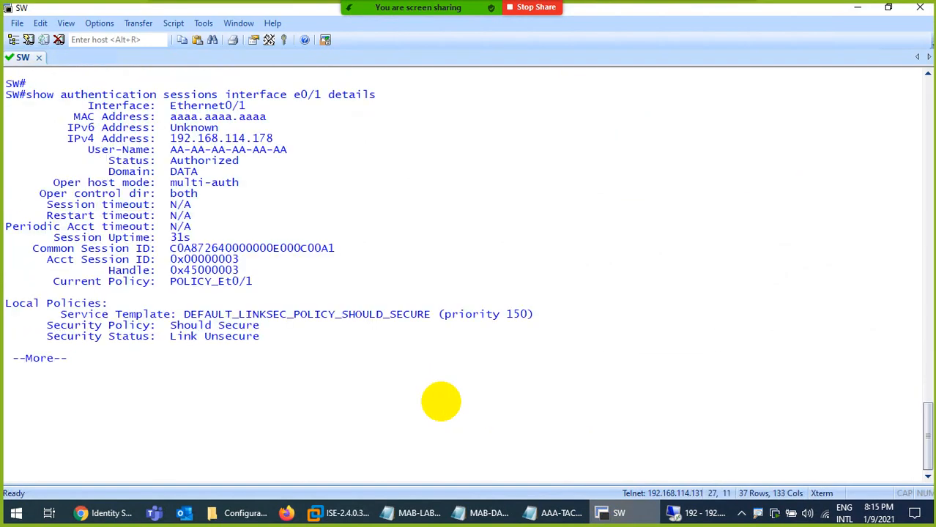
{"action": "key", "text": "space"}
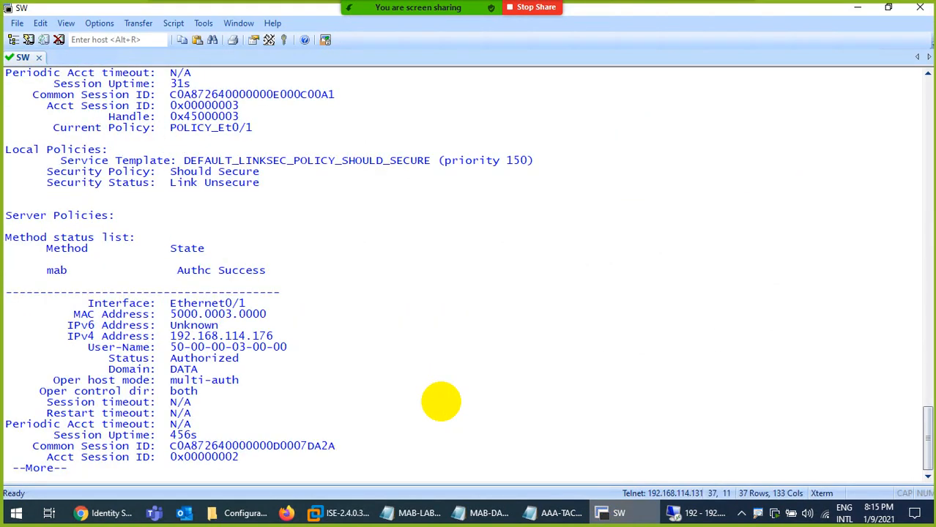
{"action": "key", "text": "space"}
{"action": "key", "text": "space"}
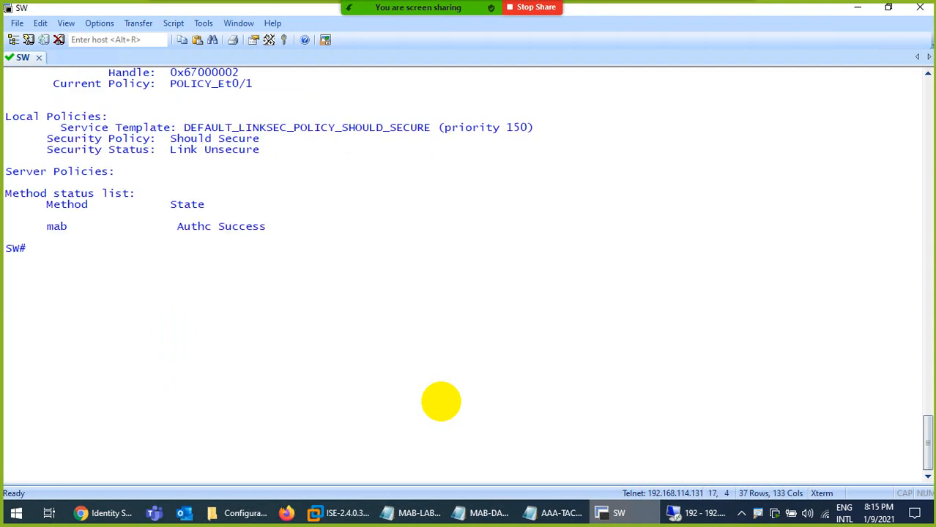
Repeat the e0/1 session details command and check the MAC address, username and status of each session.
{"action": "key", "text": "Up"}
{"action": "key", "text": "Return"}
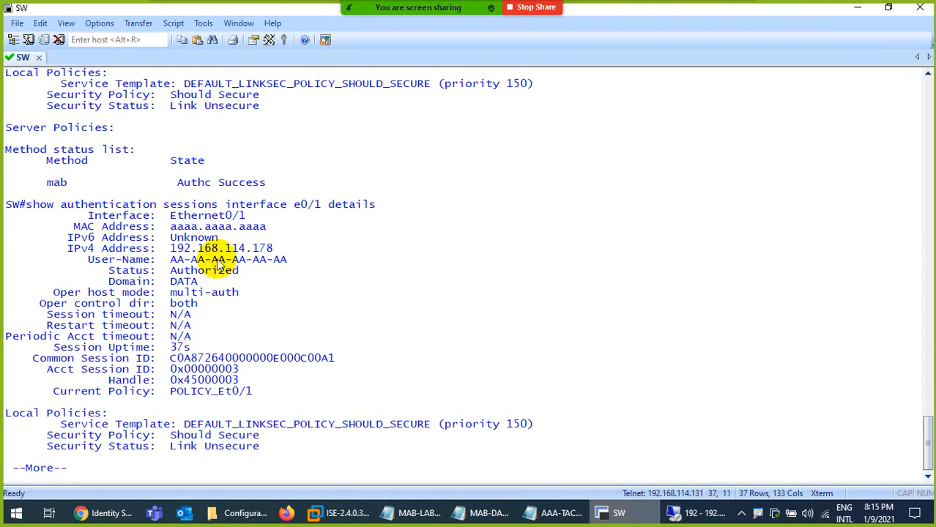
{"action": "key", "text": "space"}
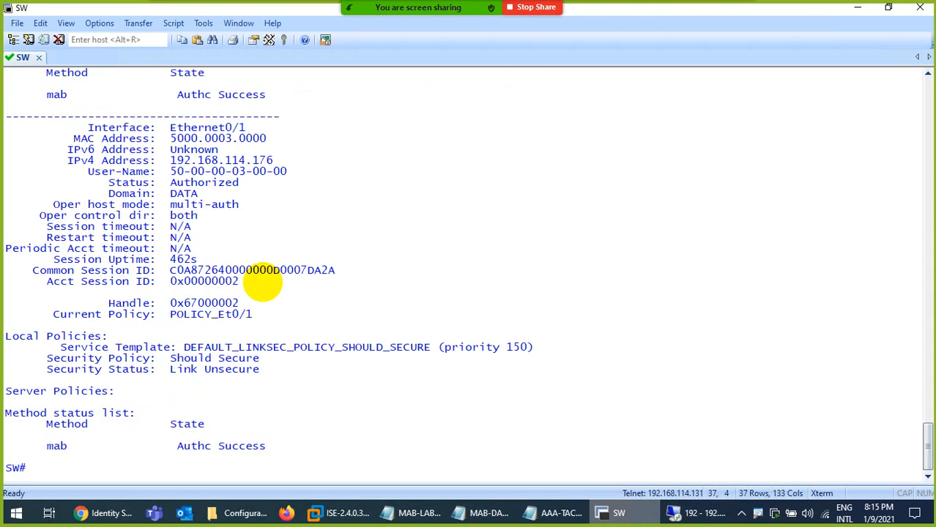
{"action": "key", "text": "Return"}
{"action": "key", "text": "Return"}
{"action": "key", "text": "Return"}
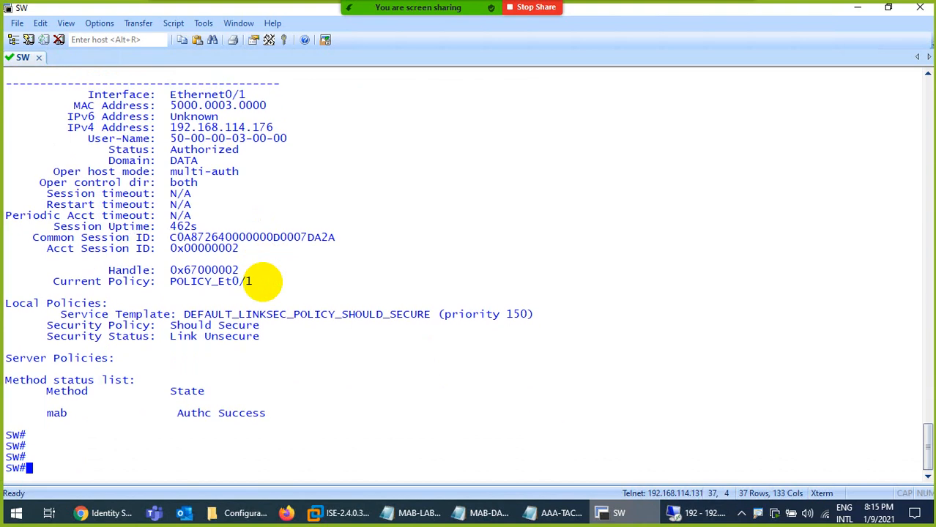
Clear the switch's authentication sessions with clear authentication sessions and tidy the console screen.
{"action": "key", "text": "ctrl+l"}
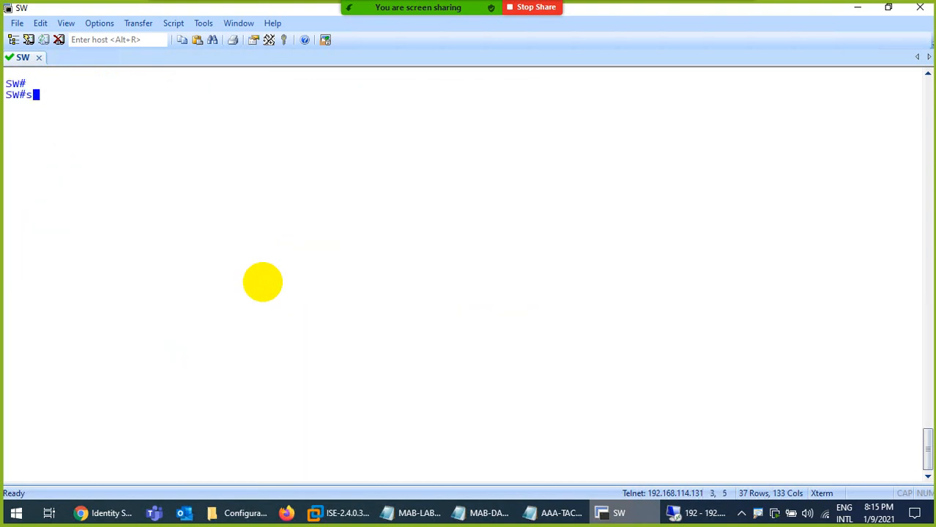
{"action": "type", "text": "auth"}
{"action": "key", "text": "Tab"}
{"action": "type", "text": "se"}
{"action": "key", "text": "Tab"}
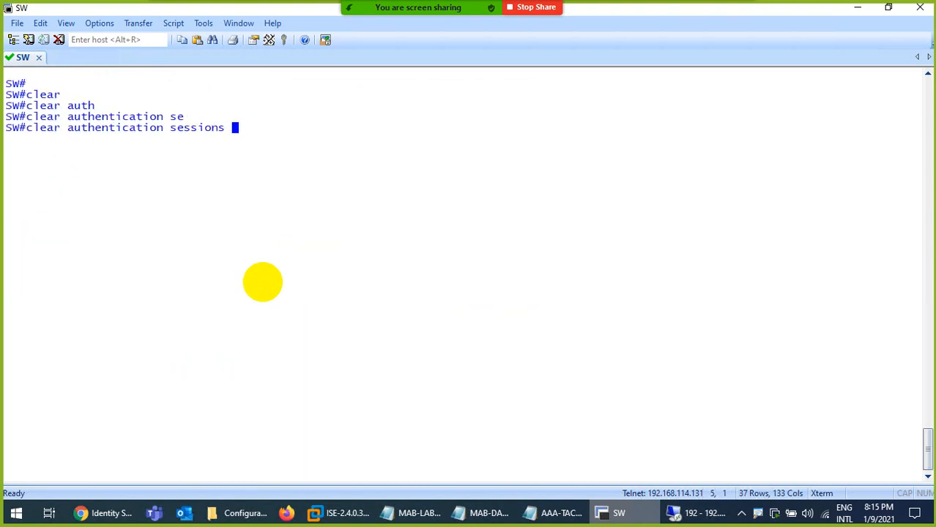
{"action": "key", "text": "ctrl+l"}
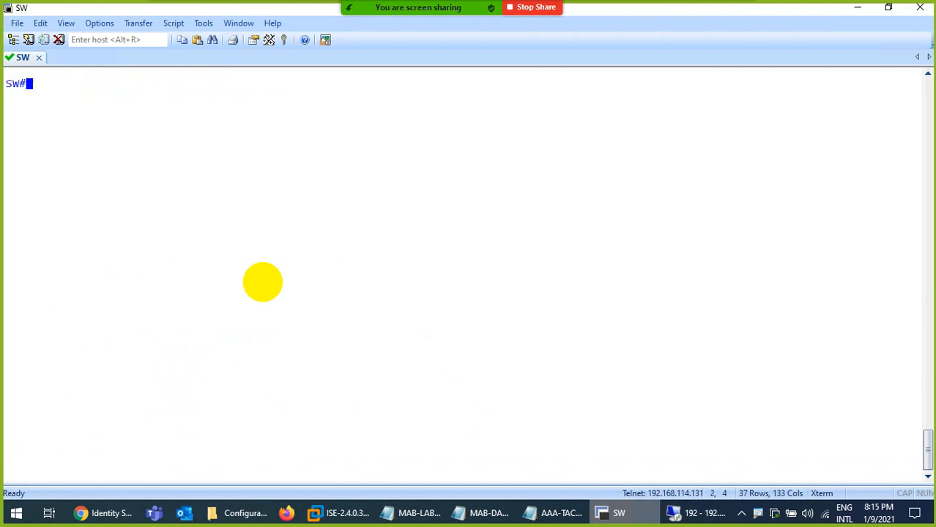
On the Windows client, enable IEEE 802.1X authentication for Local Area Connection and apply the change.
{"action": "left_click", "coordinate": [692, 512]}
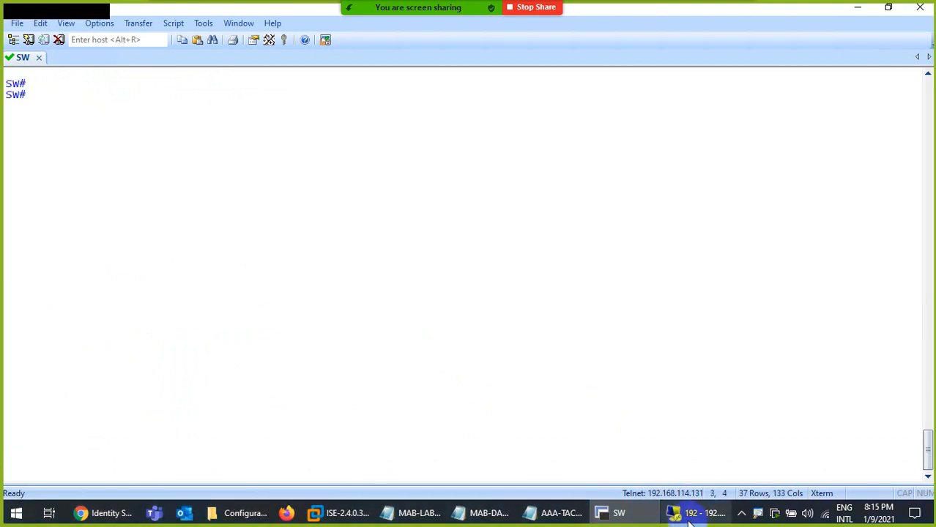
{"action": "right_click", "coordinate": [296, 148]}
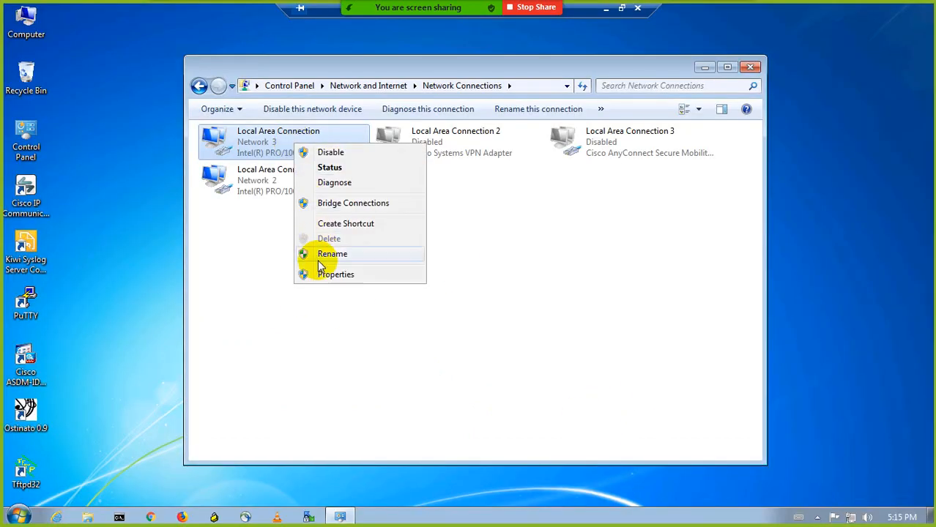
{"action": "left_click", "coordinate": [318, 270]}
{"action": "left_click", "coordinate": [272, 144]}
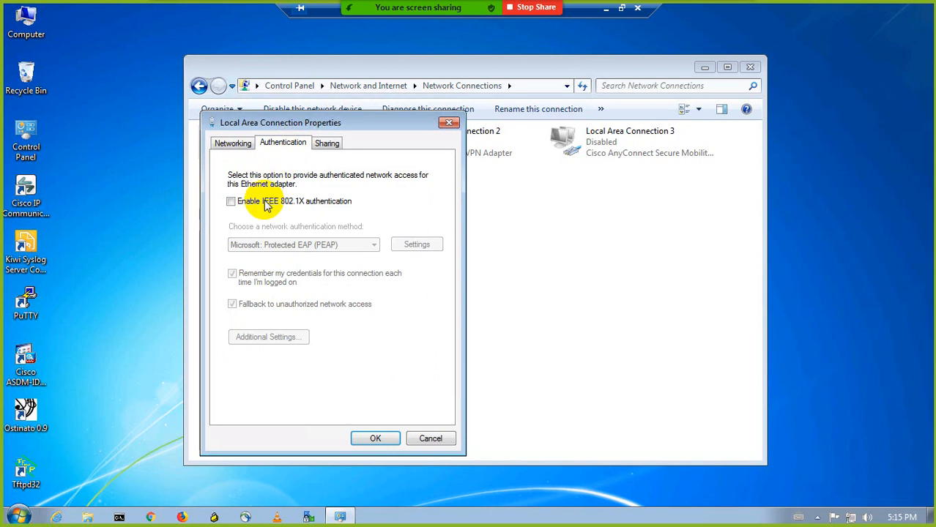
{"action": "left_click", "coordinate": [231, 202]}
{"action": "left_click", "coordinate": [374, 437]}
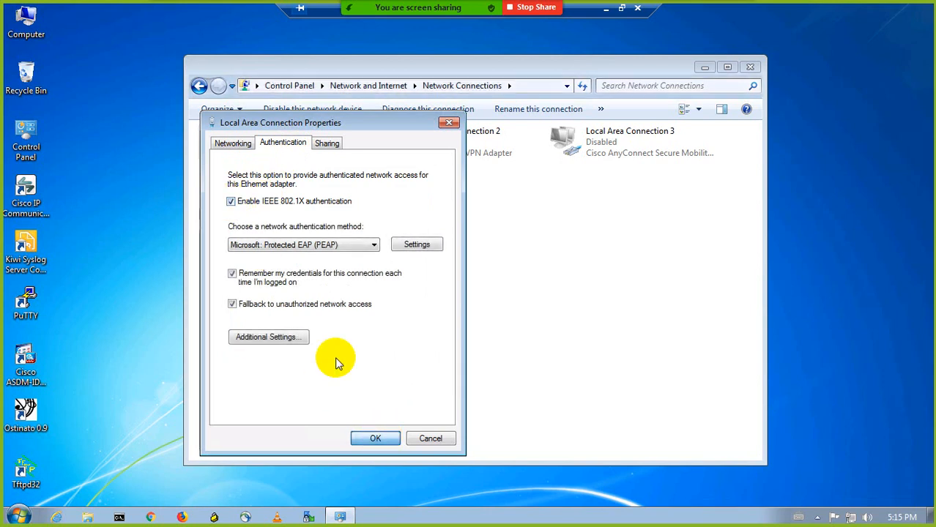
On the Windows client, disable IEEE 802.1X authentication for Local Area Connection and apply the change.
{"action": "right_click", "coordinate": [259, 131]}
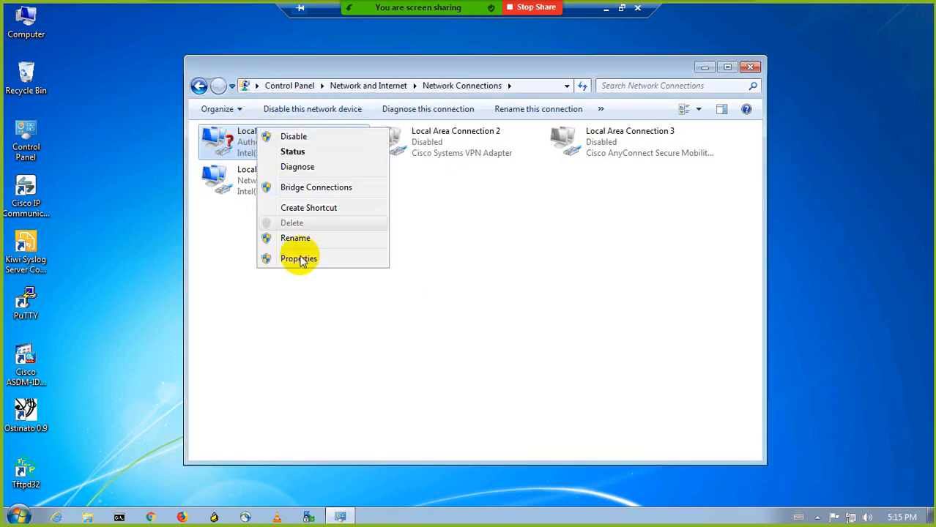
{"action": "left_click", "coordinate": [303, 259]}
{"action": "left_click", "coordinate": [283, 143]}
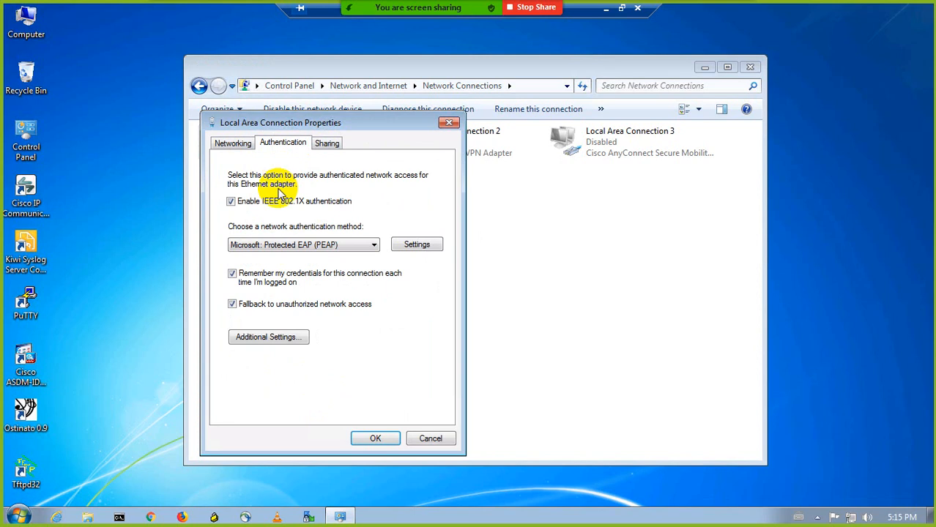
{"action": "left_click", "coordinate": [265, 201]}
{"action": "left_click", "coordinate": [372, 438]}
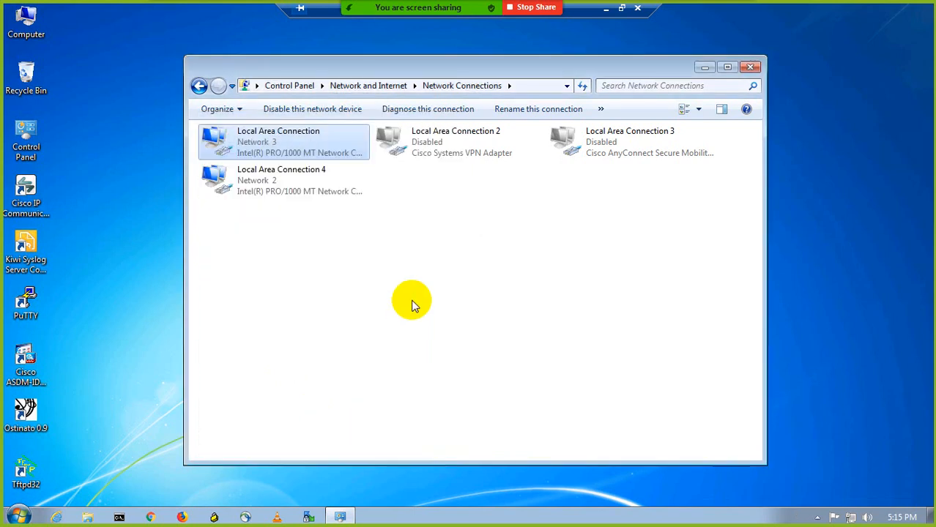
Switch to the SW console and run show authentication sessions to check the session's method.
{"action": "left_click", "coordinate": [606, 11]}
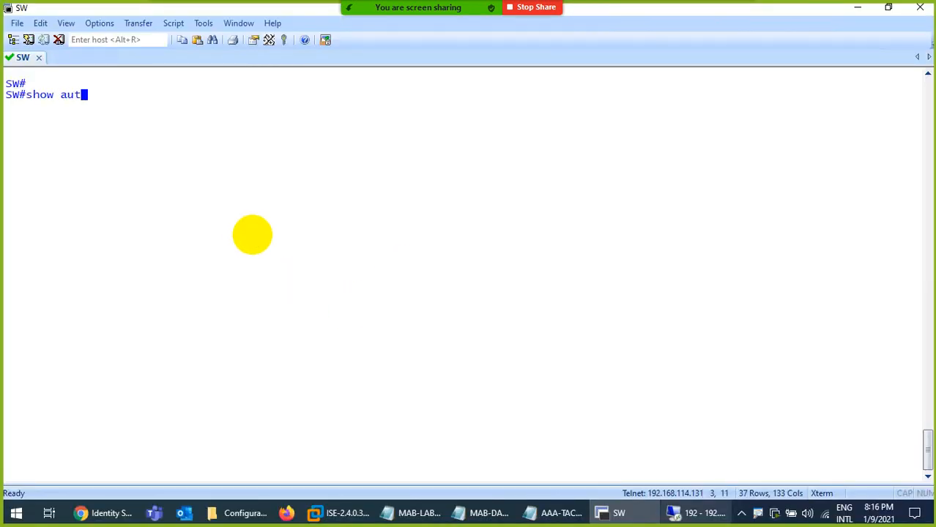
{"action": "type", "text": "h"}
{"action": "key", "text": "Tab"}
{"action": "type", "text": "se"}
{"action": "key", "text": "Tab"}
{"action": "key", "text": "Return"}
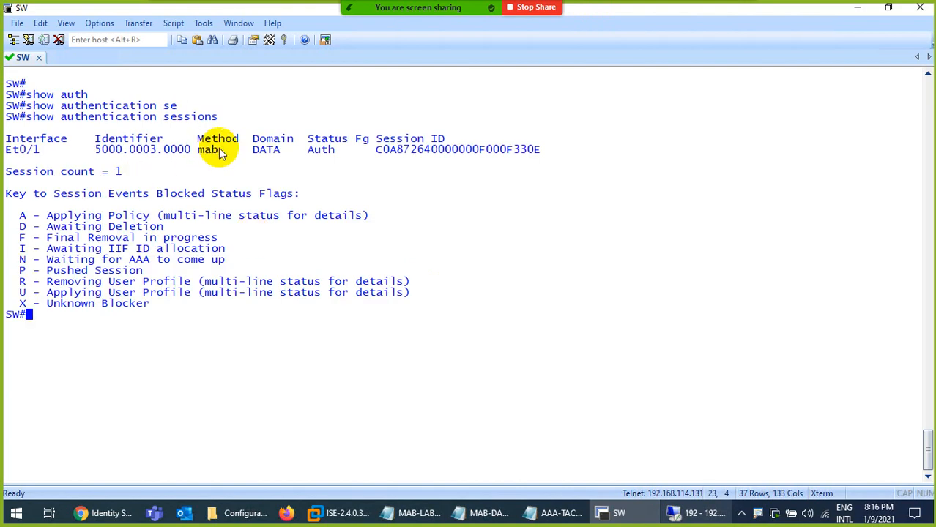
Clear the console and run show authentication sessions interface e0/1 details, checking the session status and the mab method state.
{"action": "key", "text": "ctrl+l"}
{"action": "key", "text": "Return"}
{"action": "key", "text": "Return"}
{"action": "key", "text": "Up"}
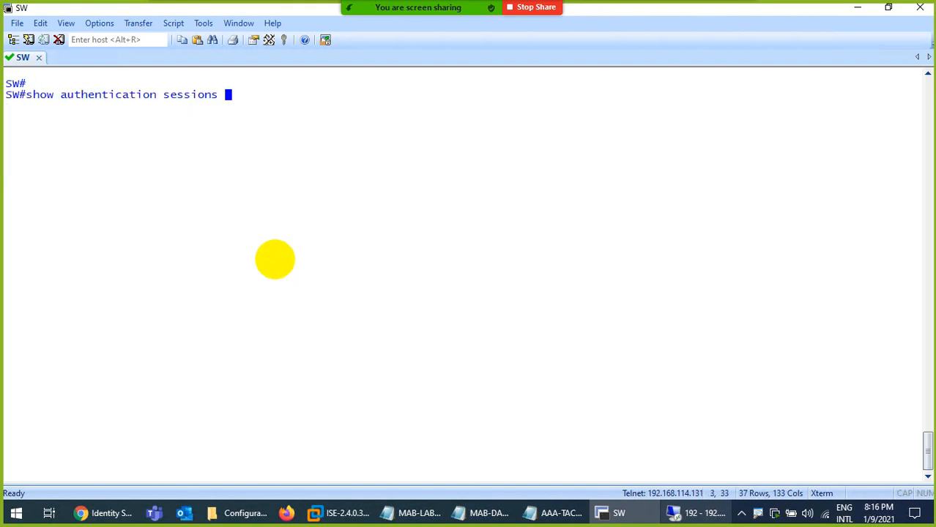
{"action": "type", "text": "in"}
{"action": "key", "text": "Tab"}
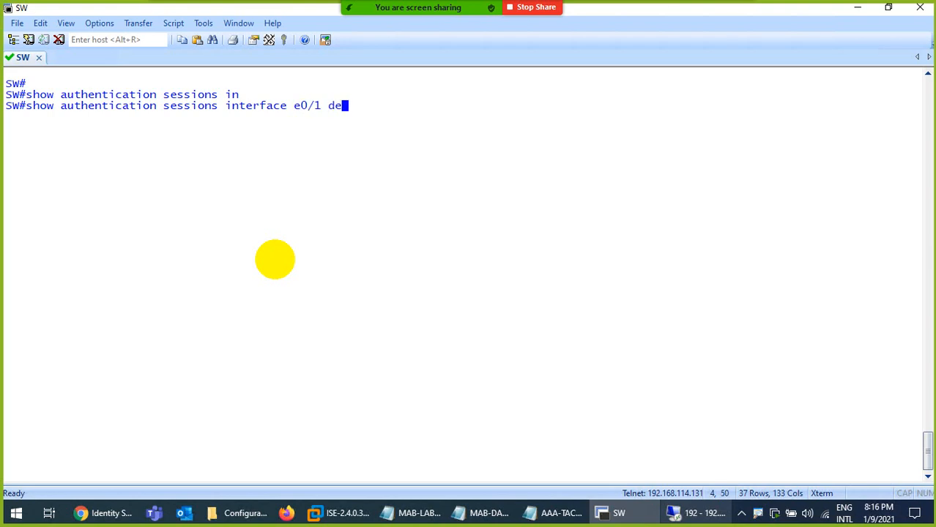
{"action": "type", "text": "e0/1 de"}
{"action": "key", "text": "Tab"}
{"action": "key", "text": "Return"}
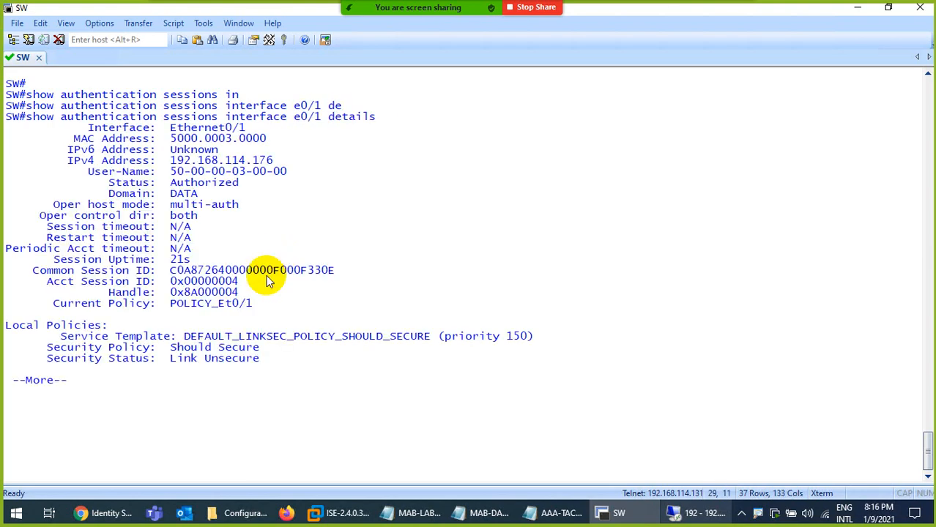
{"action": "left_click_drag", "start_coordinate": [246, 187], "coordinate": [176, 183]}
{"action": "key", "text": "space"}
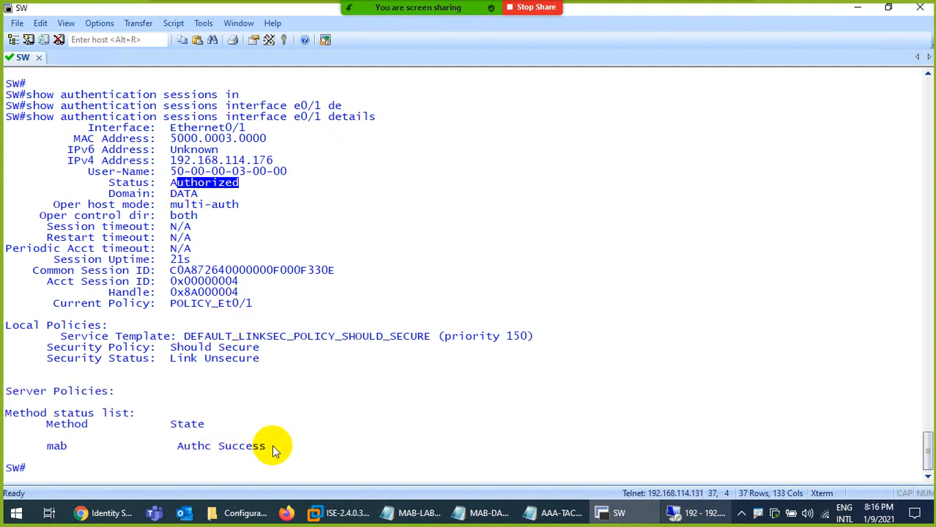
{"action": "left_click_drag", "start_coordinate": [269, 446], "coordinate": [31, 449]}
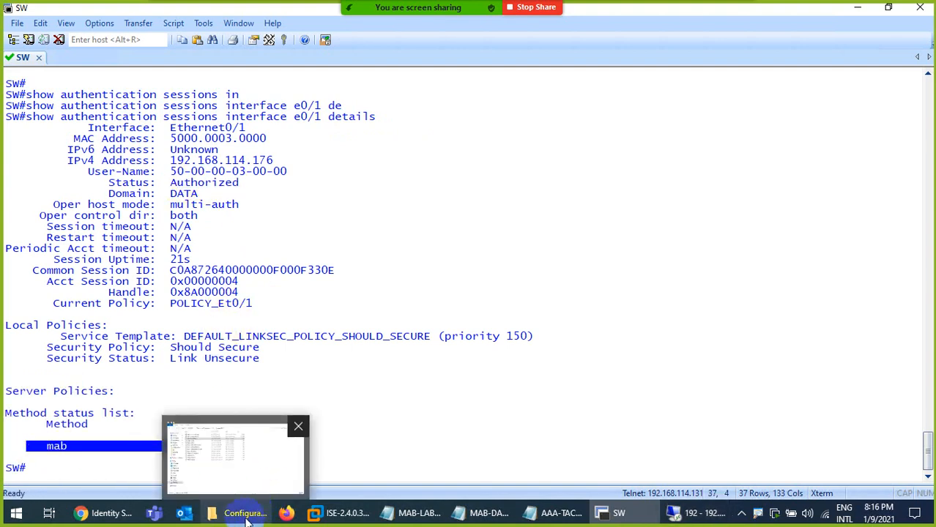
Refresh the RADIUS live logs in ISE and return to the EVE topology.
{"action": "left_click", "coordinate": [103, 512]}
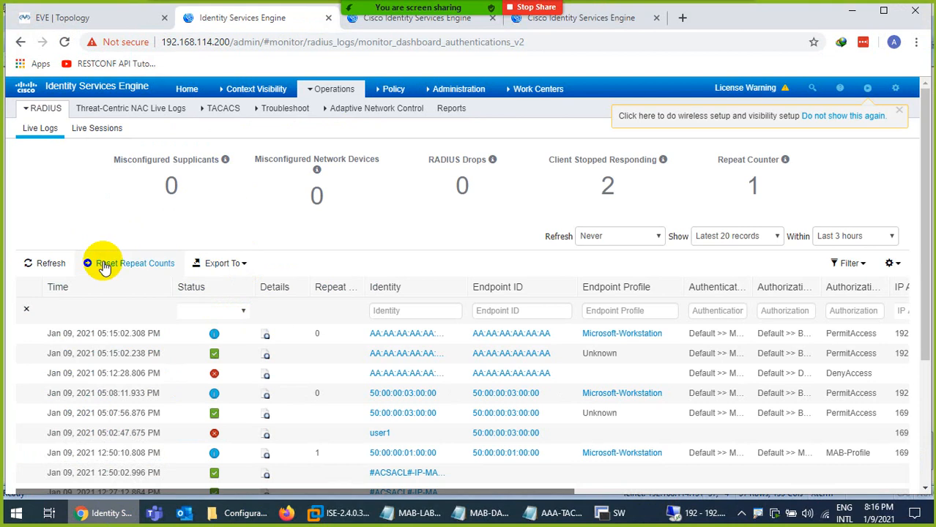
{"action": "left_click", "coordinate": [51, 263]}
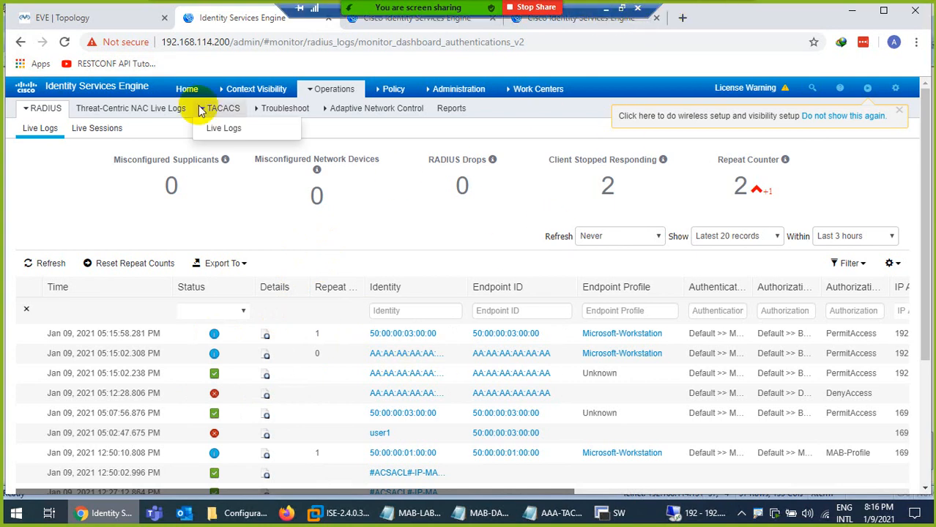
{"action": "left_click", "coordinate": [70, 22]}
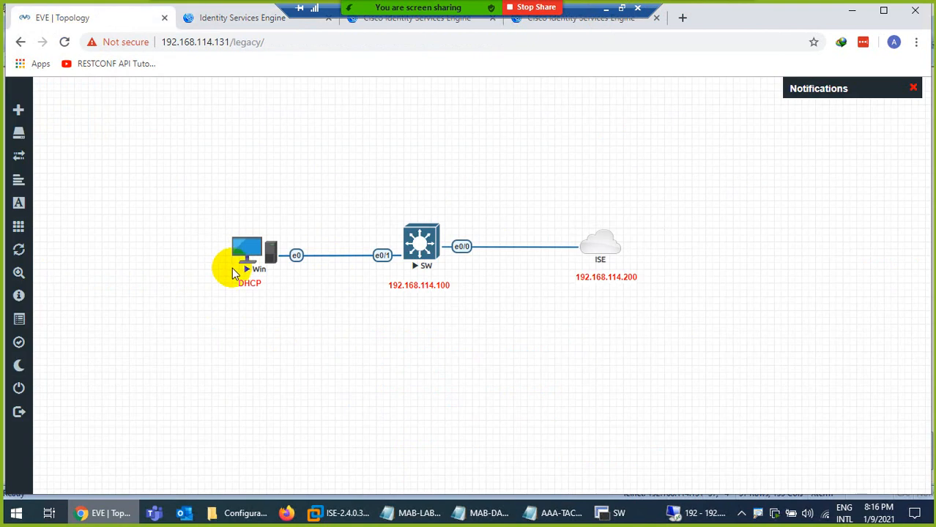
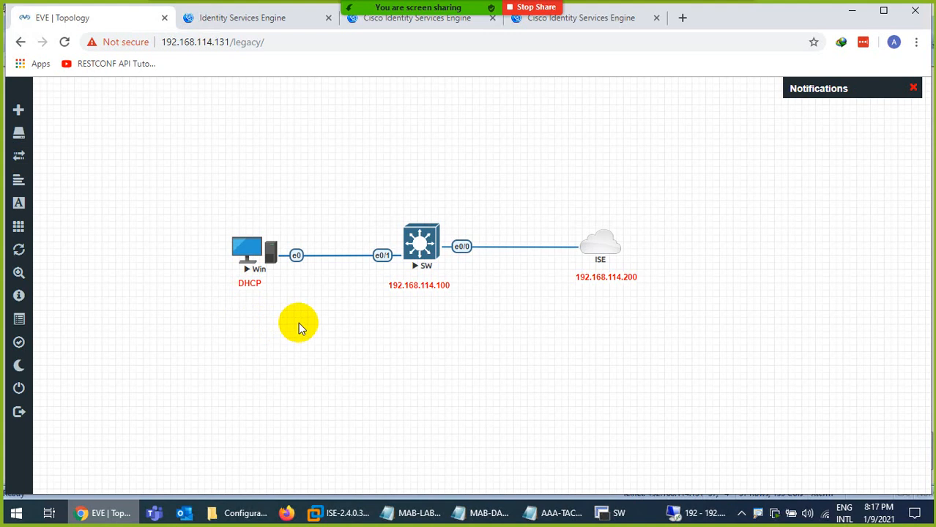
In Implement MAB.pdf, review the guide from the lab topology and switch configuration through adding the SW network device.
{"action": "mouse_move", "coordinate": [610, 10]}
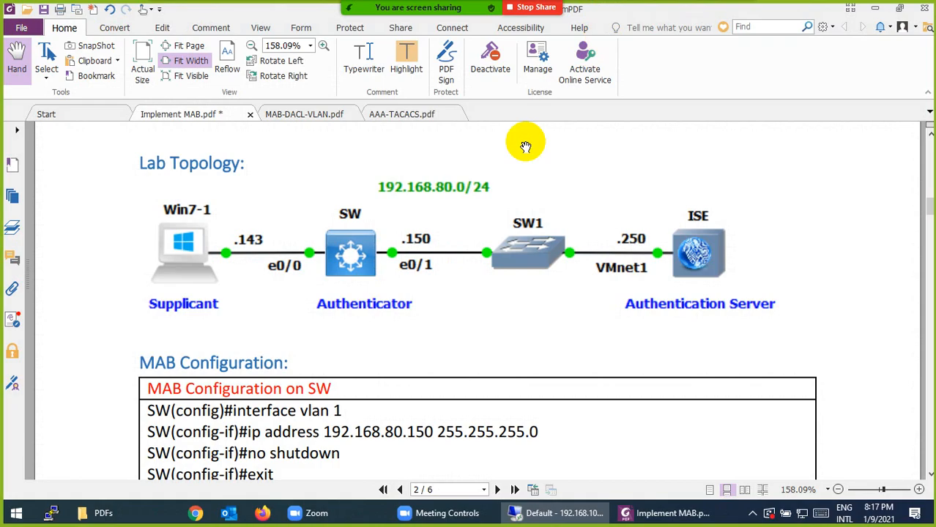
{"action": "scroll", "coordinate": [397, 330], "scroll_direction": "down", "scroll_amount": 10}
{"action": "scroll", "coordinate": [384, 327], "scroll_direction": "down", "scroll_amount": 1}
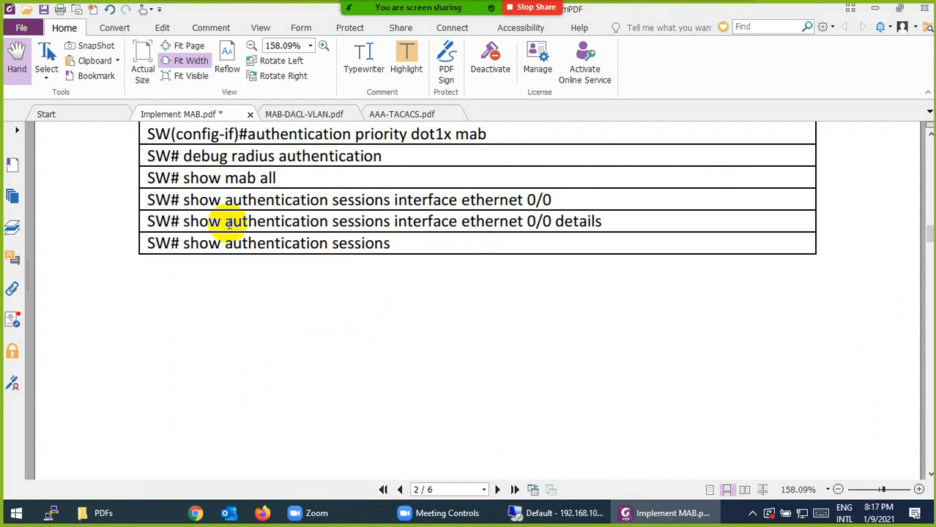
{"action": "scroll", "coordinate": [386, 248], "scroll_direction": "down", "scroll_amount": 6}
{"action": "scroll", "coordinate": [386, 247], "scroll_direction": "down", "scroll_amount": 10}
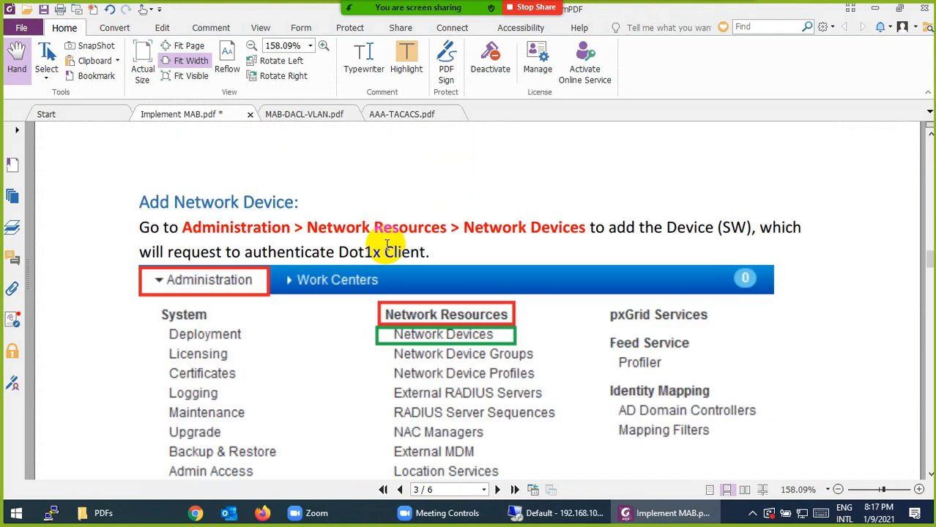
{"action": "scroll", "coordinate": [463, 247], "scroll_direction": "down", "scroll_amount": 5}
{"action": "scroll", "coordinate": [452, 247], "scroll_direction": "down", "scroll_amount": 5}
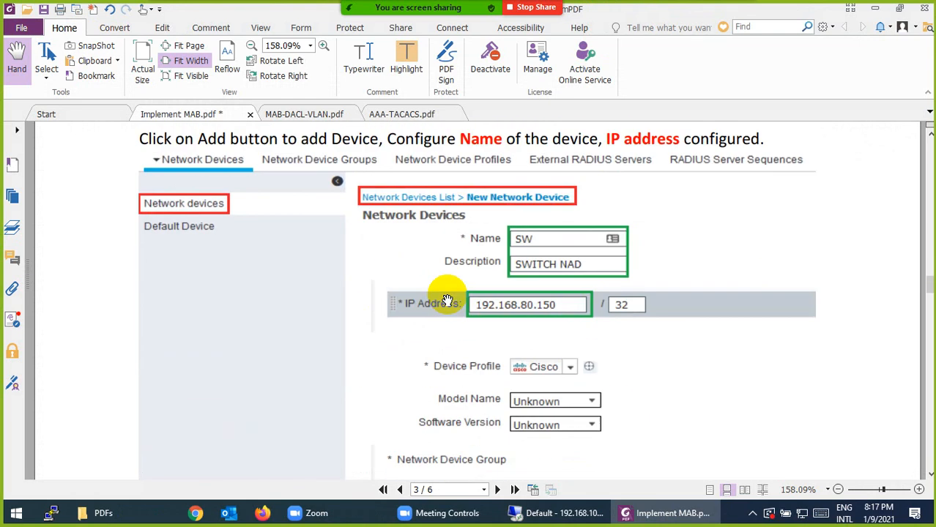
{"action": "scroll", "coordinate": [506, 301], "scroll_direction": "down", "scroll_amount": 6}
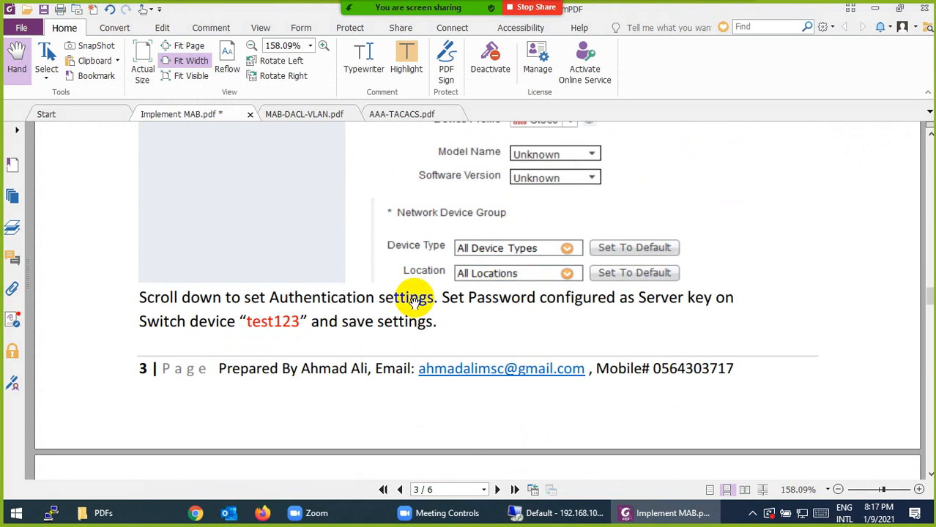
Review the guide's RADIUS authentication settings and the section on adding the Windows 7 MAC address to the identity store.
{"action": "scroll", "coordinate": [381, 299], "scroll_direction": "down", "scroll_amount": 7}
{"action": "scroll", "coordinate": [345, 297], "scroll_direction": "up", "scroll_amount": 7}
{"action": "scroll", "coordinate": [315, 308], "scroll_direction": "down", "scroll_amount": 10}
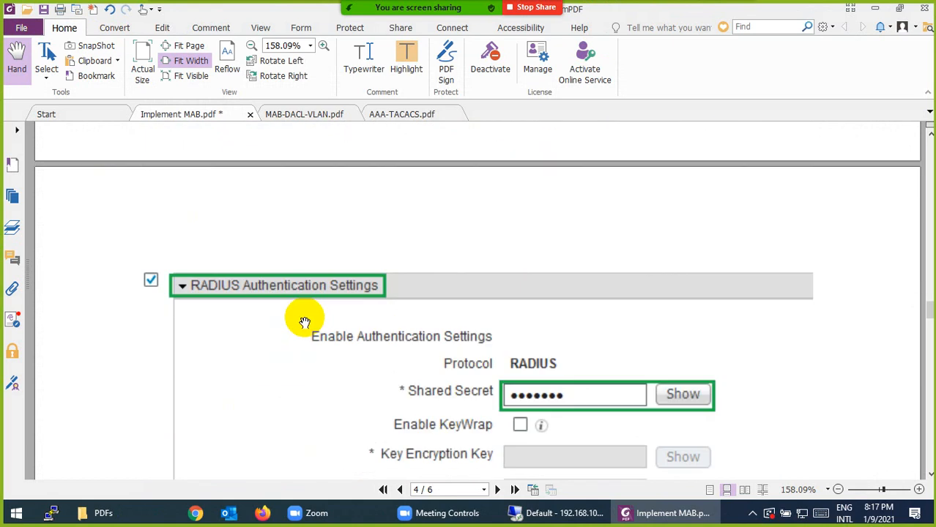
{"action": "scroll", "coordinate": [458, 264], "scroll_direction": "down", "scroll_amount": 7}
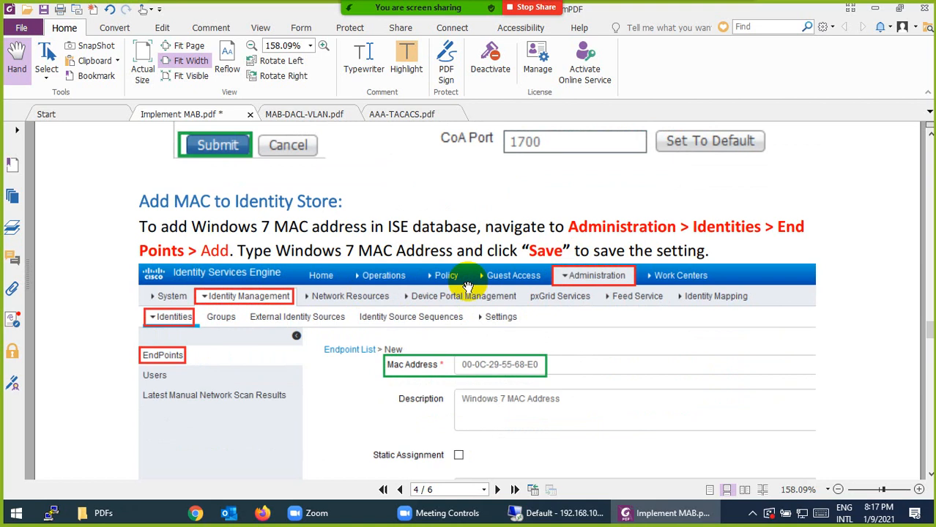
{"action": "scroll", "coordinate": [444, 294], "scroll_direction": "down", "scroll_amount": 3}
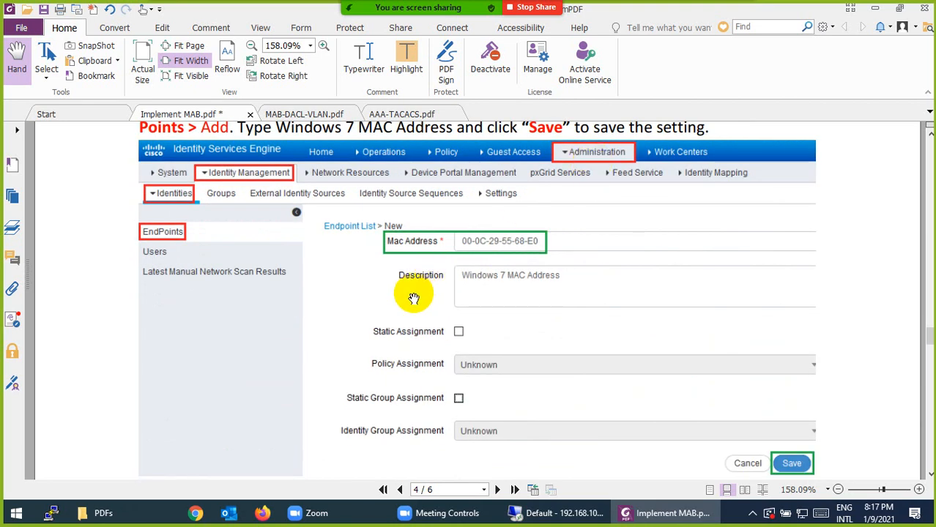
{"action": "scroll", "coordinate": [414, 293], "scroll_direction": "up", "scroll_amount": 2}
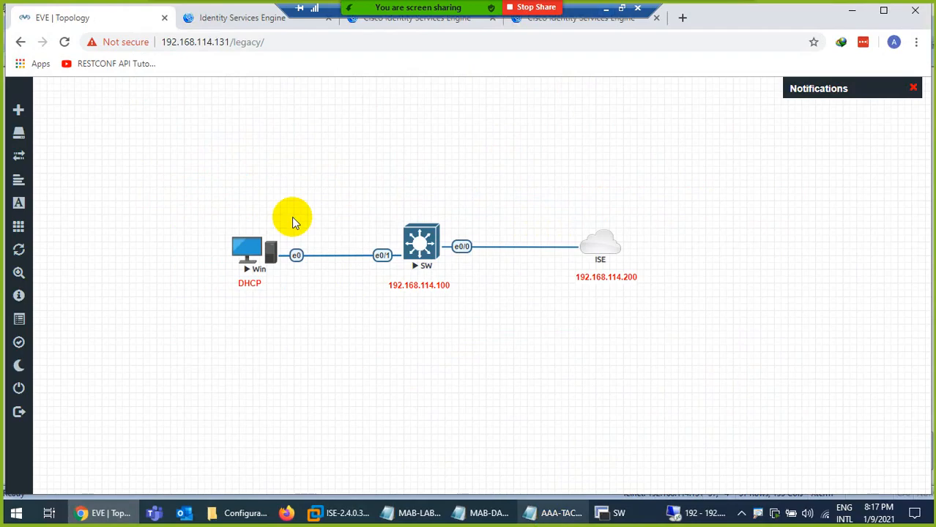
Locate the Context Visibility Endpoints entry in ISE and go back to the MAB guide.
{"action": "left_click", "coordinate": [230, 16]}
{"action": "mouse_move", "coordinate": [241, 91]}
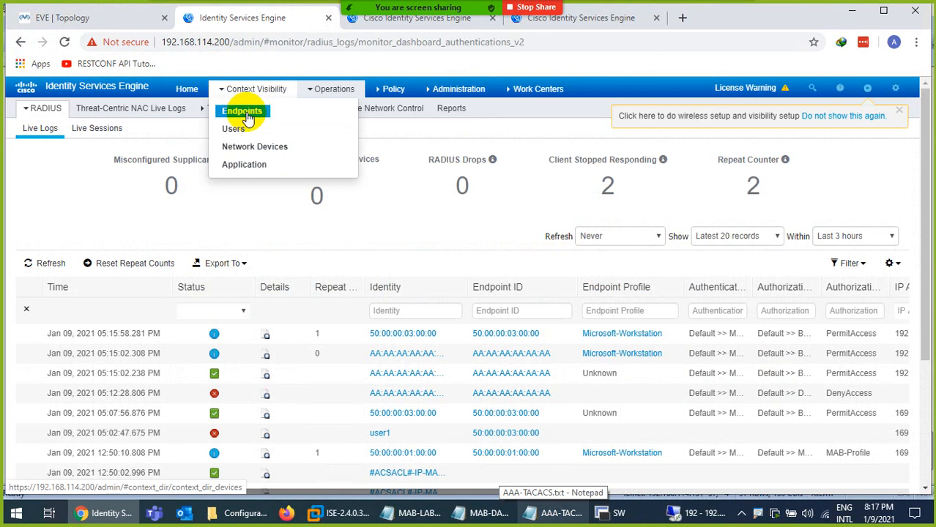
{"action": "left_click", "coordinate": [606, 9]}
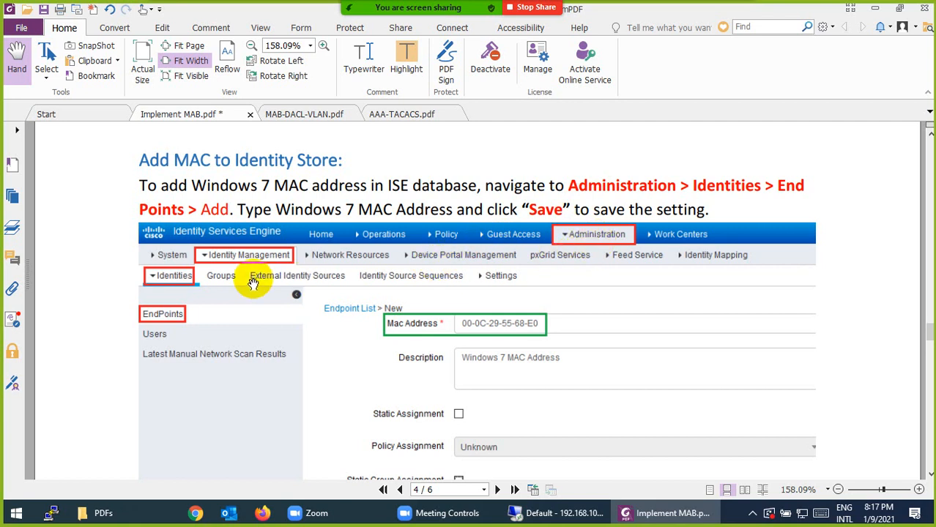
Review the guide's new endpoint form and Verify section, including the RADIUS live log and switch authentication session outputs.
{"action": "scroll", "coordinate": [190, 307], "scroll_direction": "down", "scroll_amount": 3}
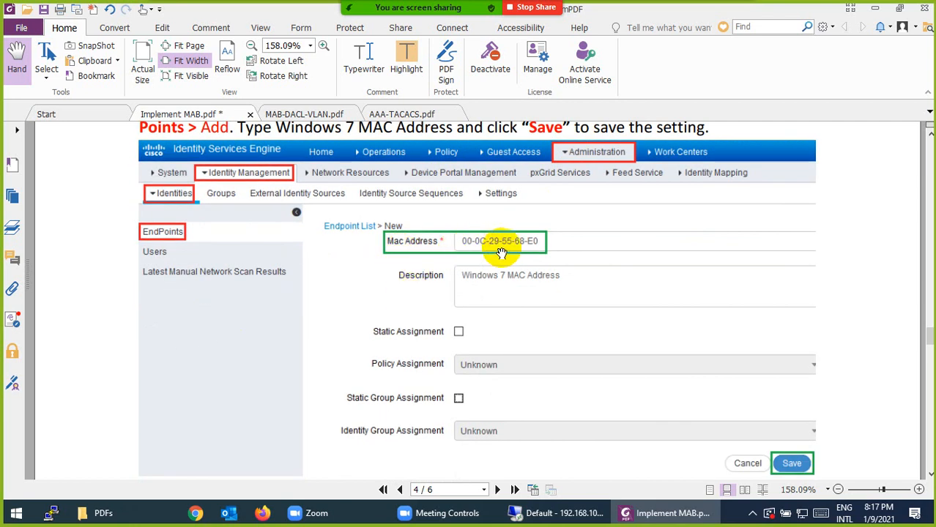
{"action": "scroll", "coordinate": [492, 253], "scroll_direction": "down", "scroll_amount": 15}
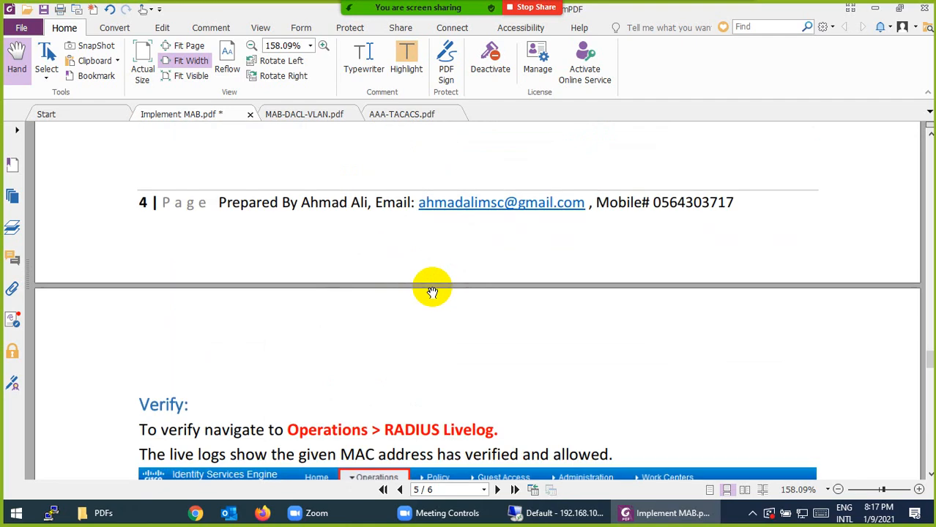
{"action": "scroll", "coordinate": [396, 308], "scroll_direction": "down", "scroll_amount": 8}
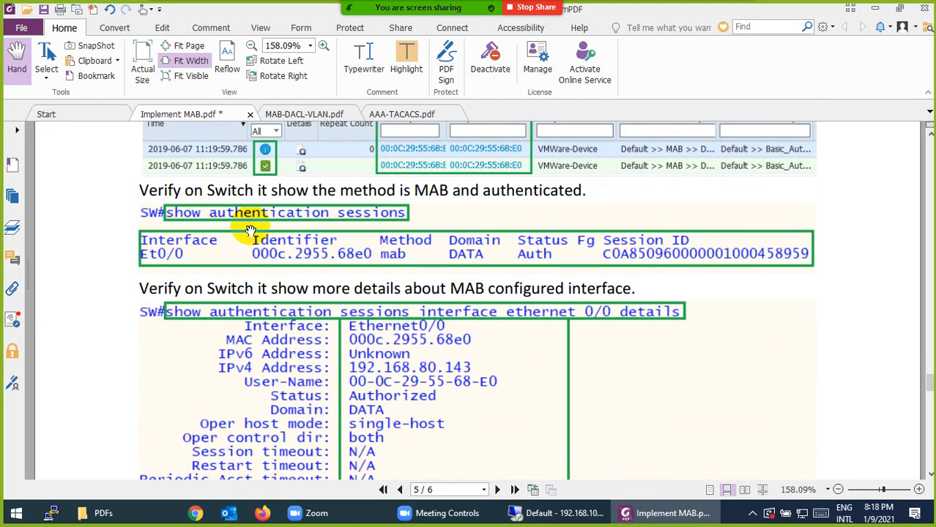
{"action": "scroll", "coordinate": [344, 236], "scroll_direction": "down", "scroll_amount": 3}
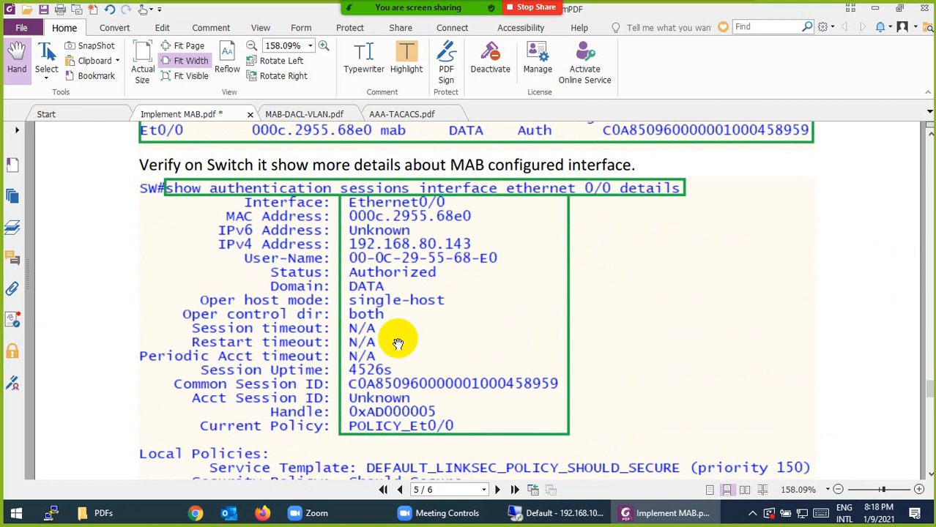
{"action": "scroll", "coordinate": [391, 333], "scroll_direction": "down", "scroll_amount": 8}
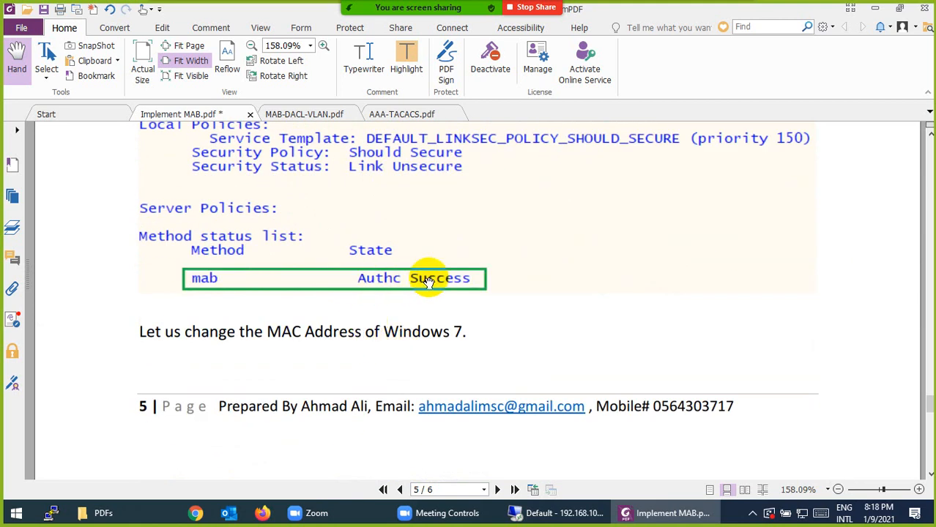
Review the guide's section on changing the Windows 7 MAC address, the resulting security violation and bringing the switch interface back up.
{"action": "scroll", "coordinate": [429, 282], "scroll_direction": "down", "scroll_amount": 4}
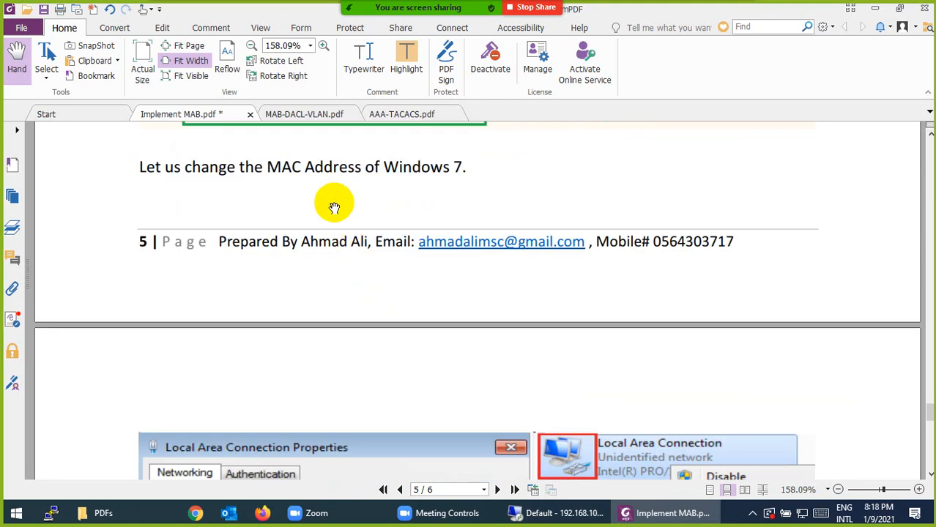
{"action": "scroll", "coordinate": [322, 205], "scroll_direction": "down", "scroll_amount": 5}
{"action": "scroll", "coordinate": [381, 241], "scroll_direction": "down", "scroll_amount": 1}
{"action": "scroll", "coordinate": [622, 282], "scroll_direction": "down", "scroll_amount": 2}
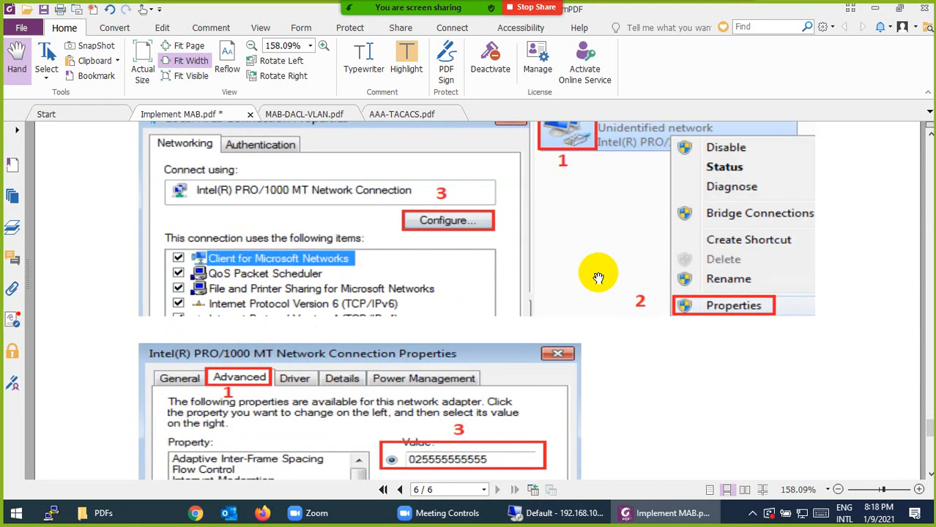
{"action": "scroll", "coordinate": [281, 285], "scroll_direction": "down", "scroll_amount": 3}
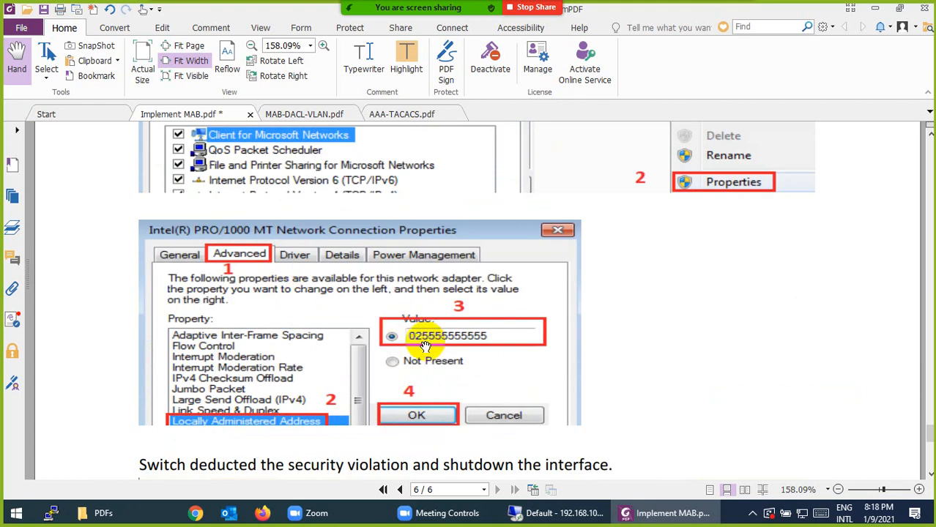
{"action": "scroll", "coordinate": [390, 326], "scroll_direction": "down", "scroll_amount": 6}
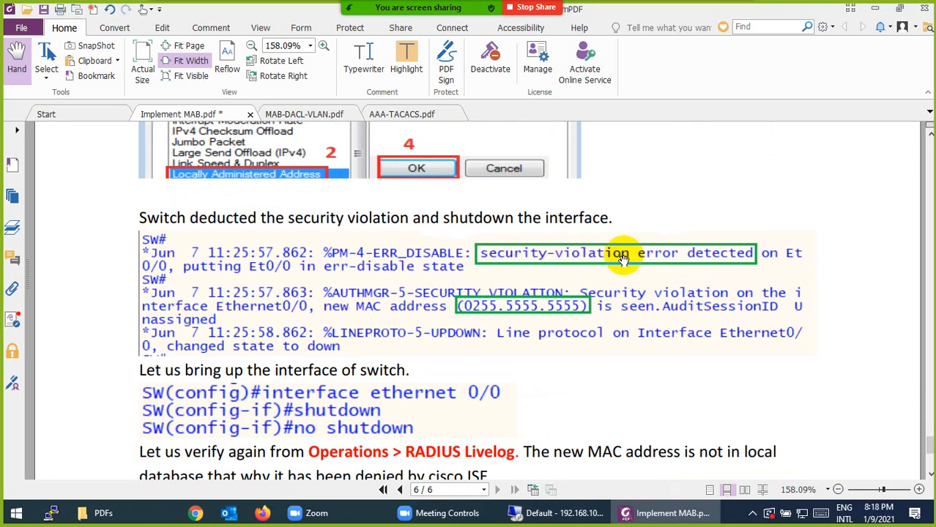
{"action": "scroll", "coordinate": [484, 287], "scroll_direction": "down", "scroll_amount": 3}
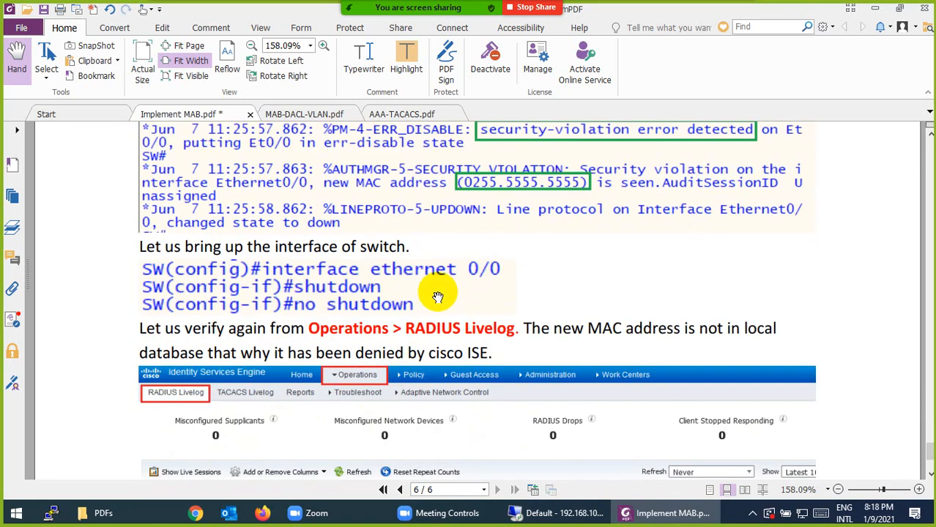
Review the guide's closing section on the security violation, re-enabling interface ethernet 0/0 and checking the new MAC address in RADIUS Livelog.
{"action": "scroll", "coordinate": [339, 304], "scroll_direction": "down", "scroll_amount": 1}
{"action": "scroll", "coordinate": [356, 293], "scroll_direction": "up", "scroll_amount": 3}
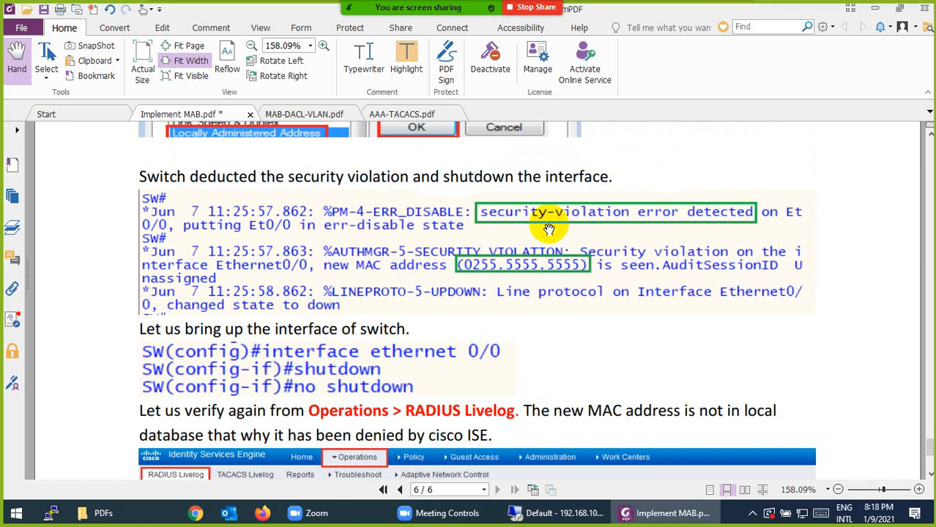
{"action": "scroll", "coordinate": [548, 229], "scroll_direction": "down", "scroll_amount": 5}
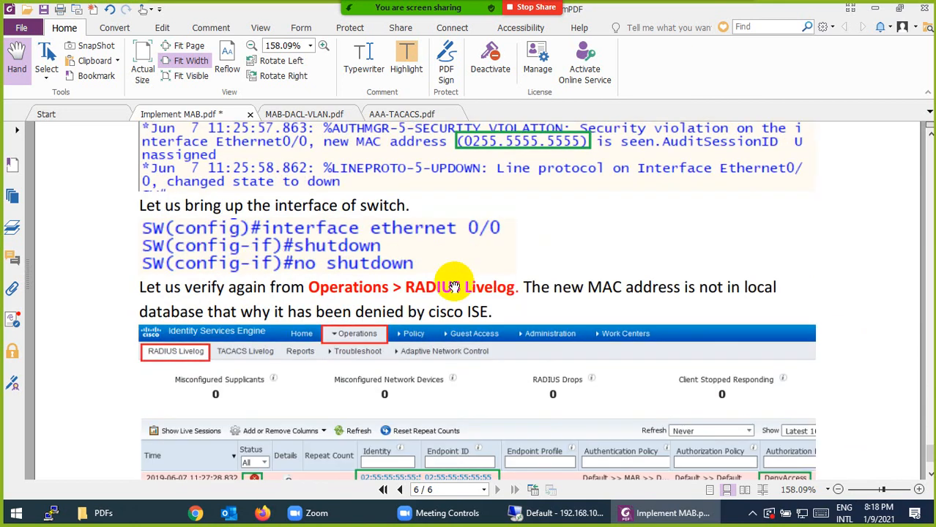
{"action": "scroll", "coordinate": [419, 273], "scroll_direction": "up", "scroll_amount": 2}
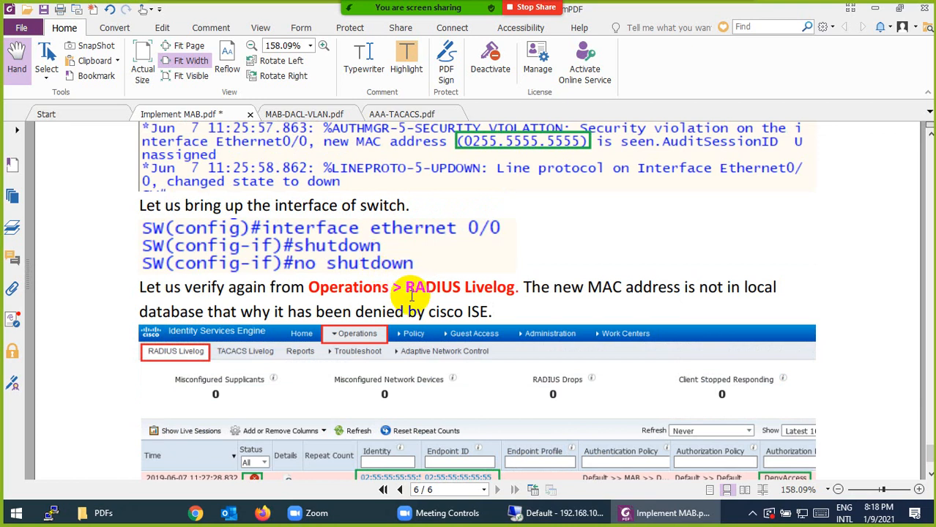
{"action": "scroll", "coordinate": [411, 296], "scroll_direction": "down", "scroll_amount": 3}
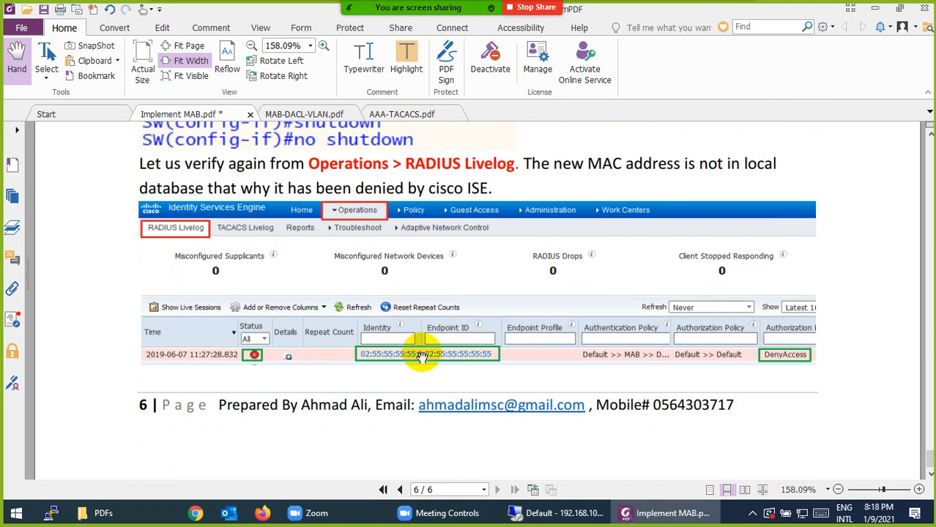
{"action": "scroll", "coordinate": [769, 356], "scroll_direction": "down", "scroll_amount": 1}
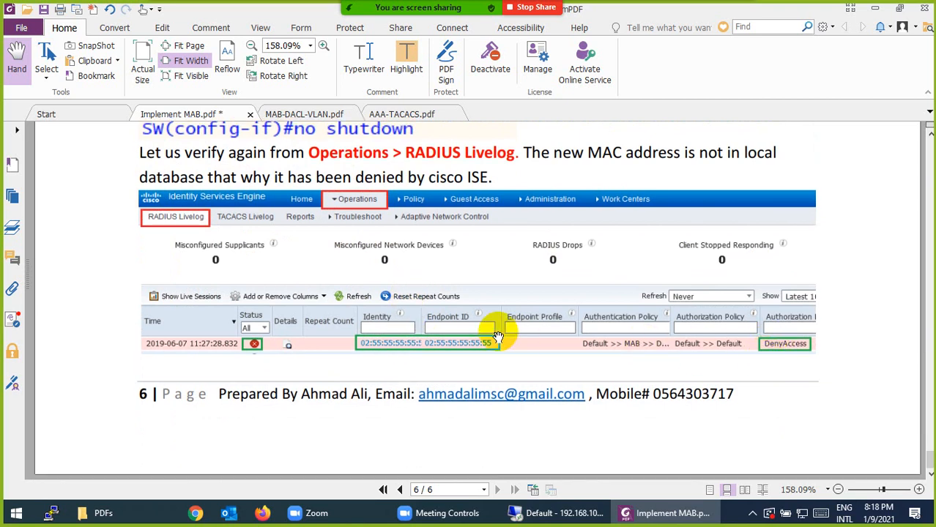
Go back to the guide's Lab Topology diagram and show the hidden system tray icons.
{"action": "scroll", "coordinate": [478, 306], "scroll_direction": "up", "scroll_amount": 15}
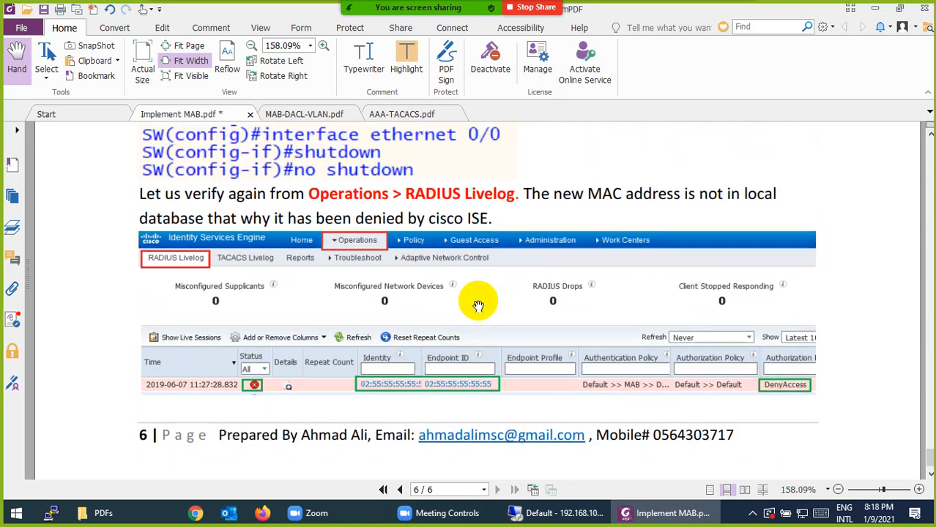
{"action": "scroll", "coordinate": [478, 306], "scroll_direction": "up", "scroll_amount": 15}
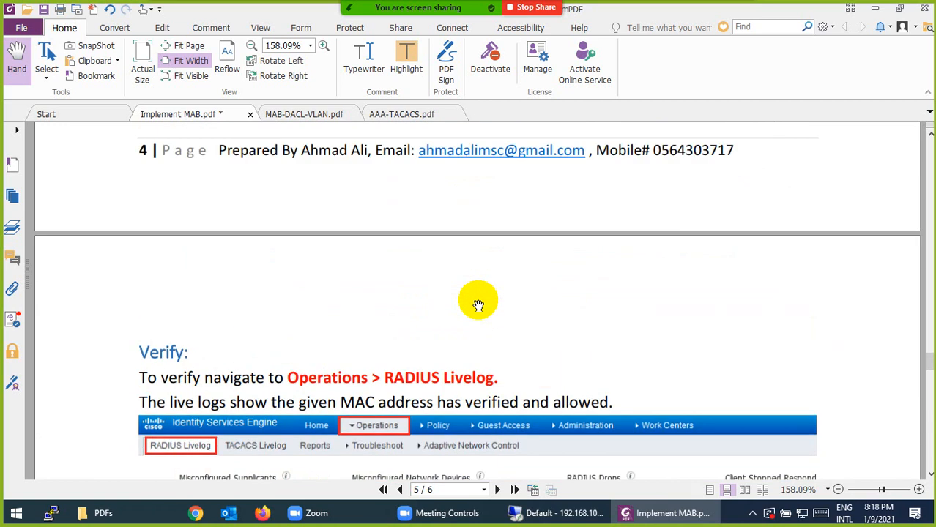
{"action": "scroll", "coordinate": [478, 306], "scroll_direction": "up", "scroll_amount": 15}
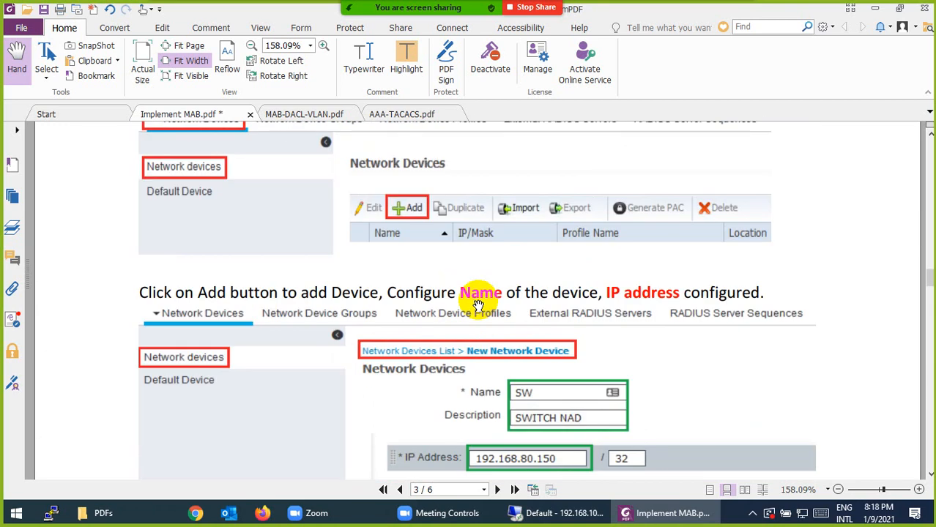
{"action": "scroll", "coordinate": [419, 330], "scroll_direction": "up", "scroll_amount": 10}
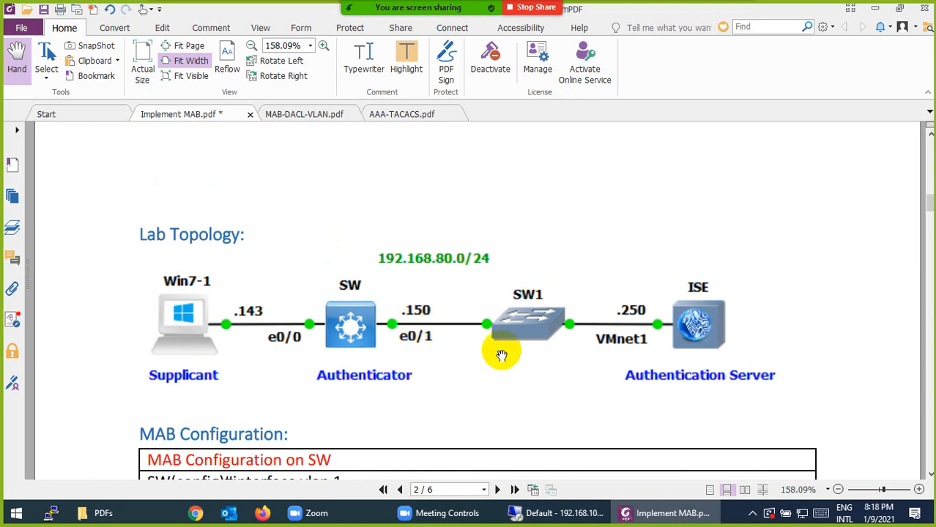
{"action": "left_click", "coordinate": [751, 512]}
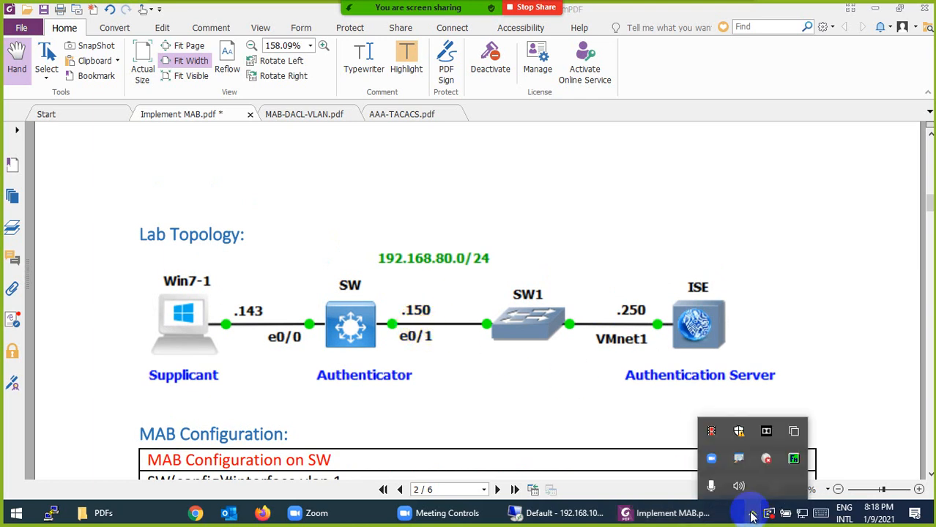